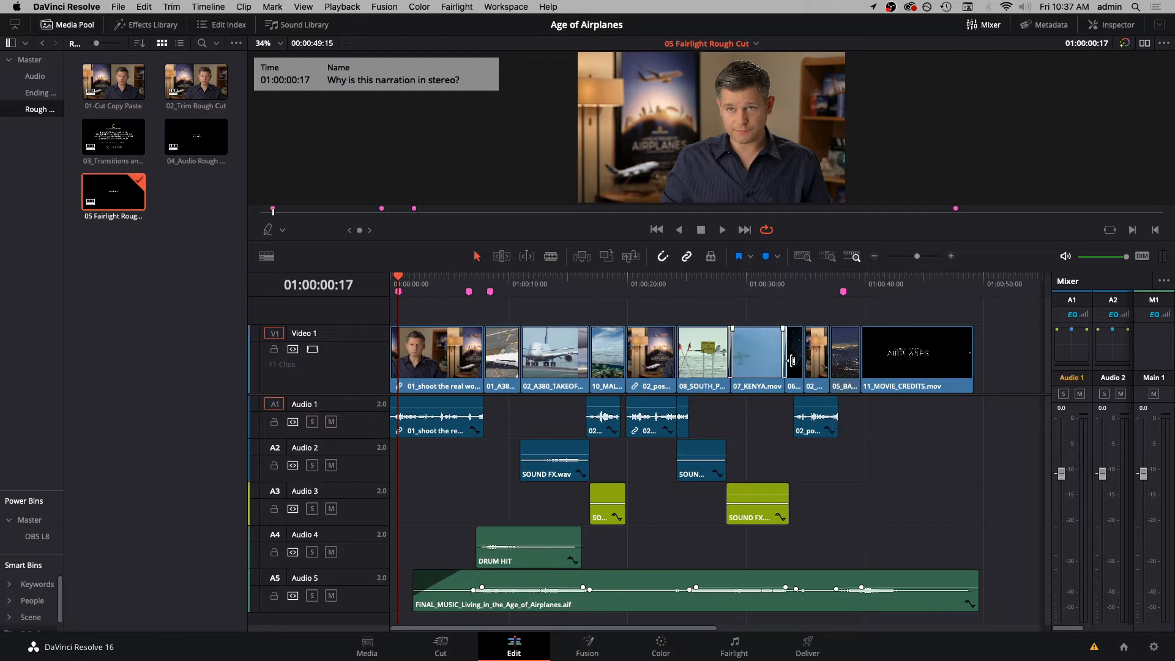
- Switch to the Fairlight page and play a few seconds of the rough cut timeline from its start
mouse_move(460, 296)
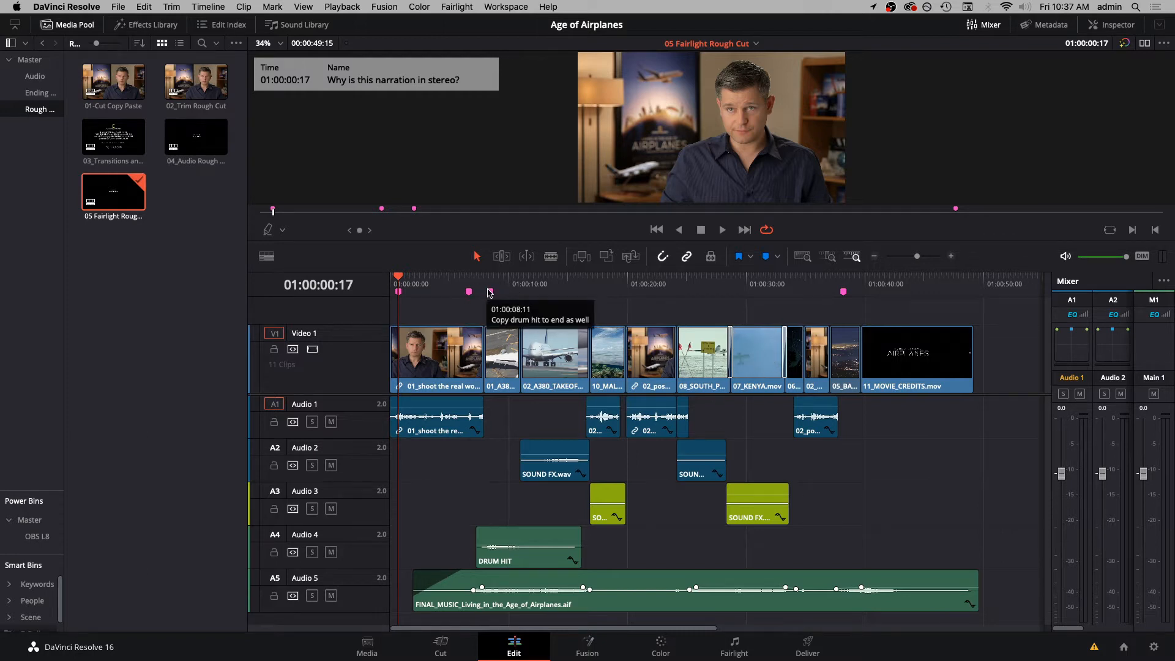
mouse_move(402, 295)
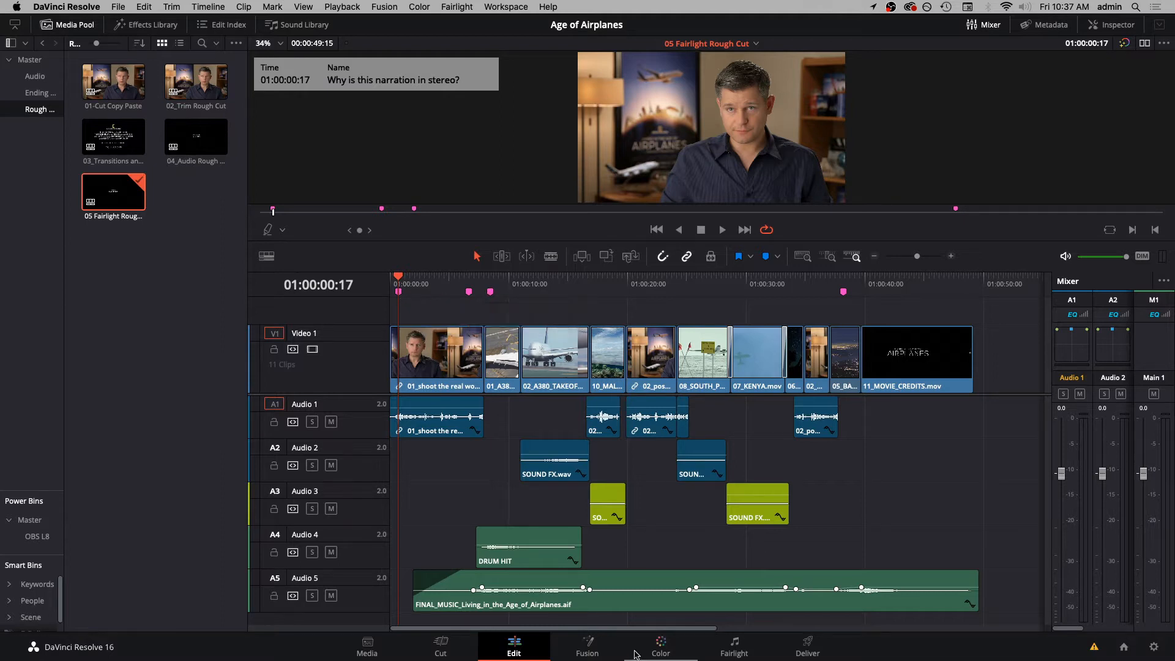
left_click(732, 647)
left_click(673, 207)
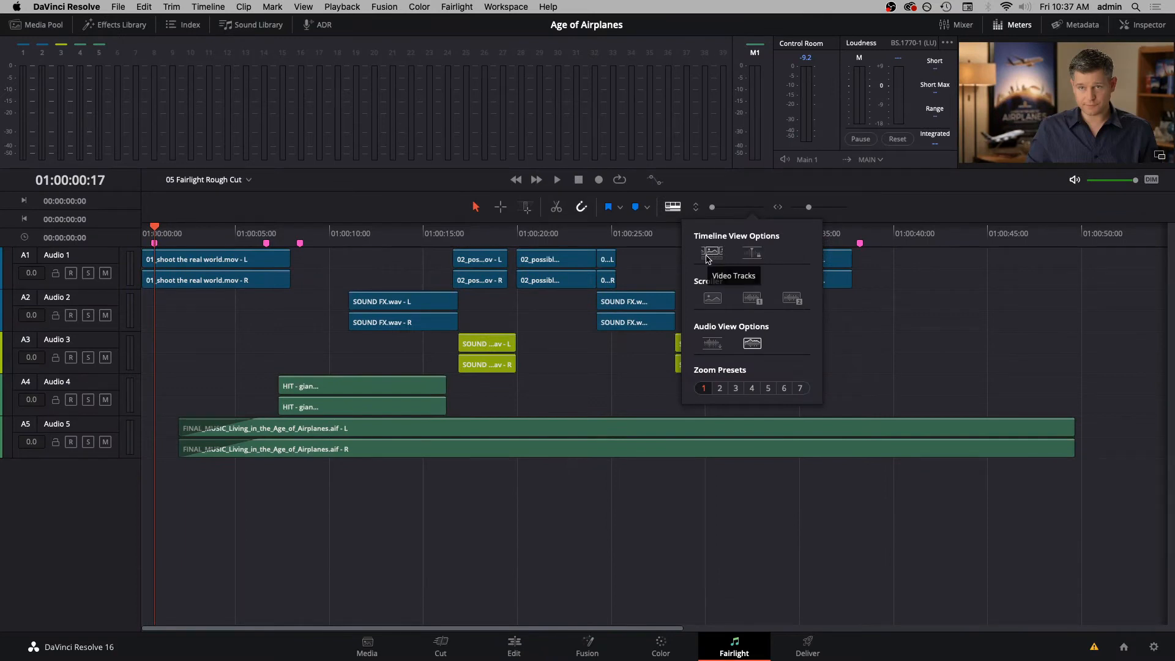
key("Home")
key("space")
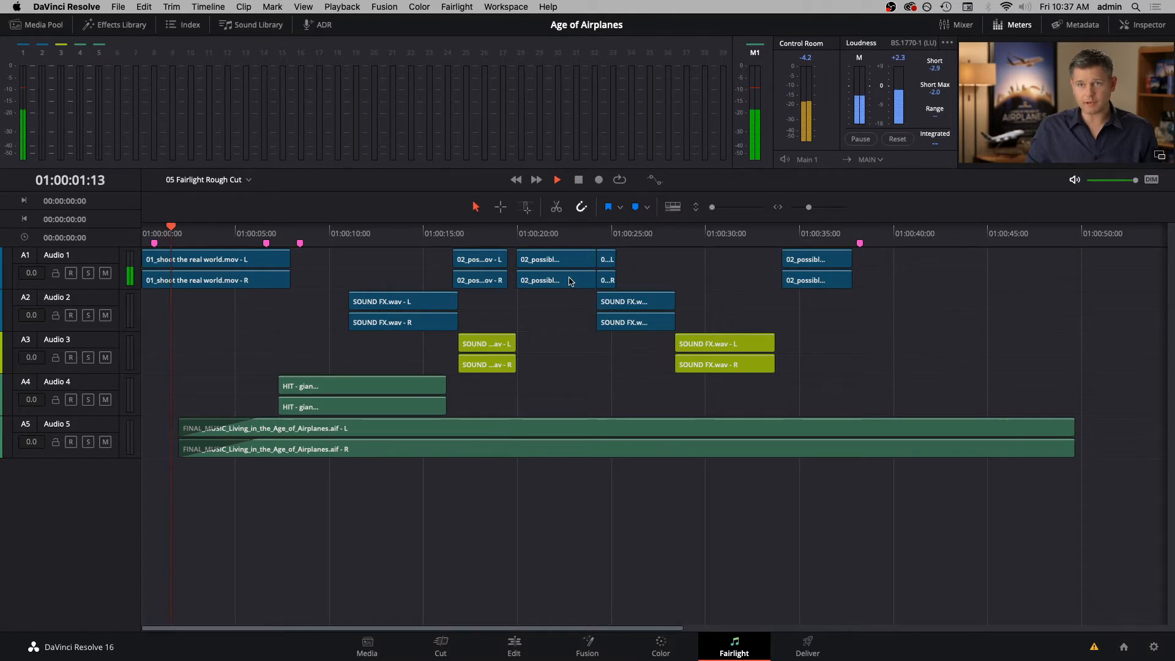
key("space")
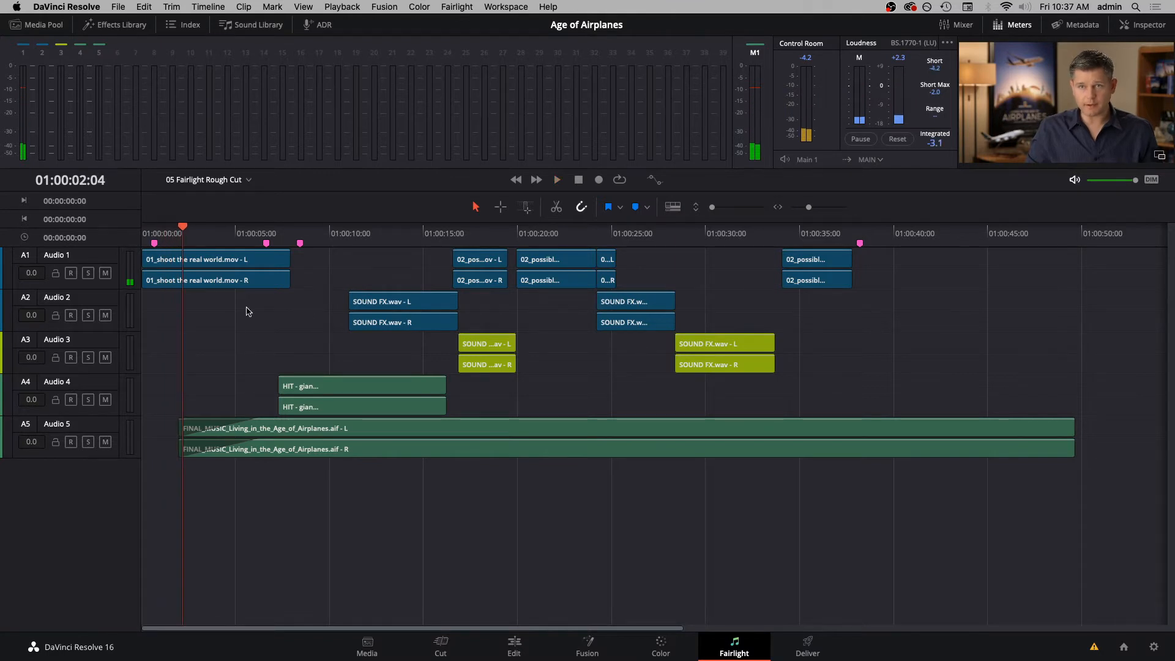
- Turn on the fixed playhead for the timeline and play a few seconds to preview how it scrolls
left_click(677, 209)
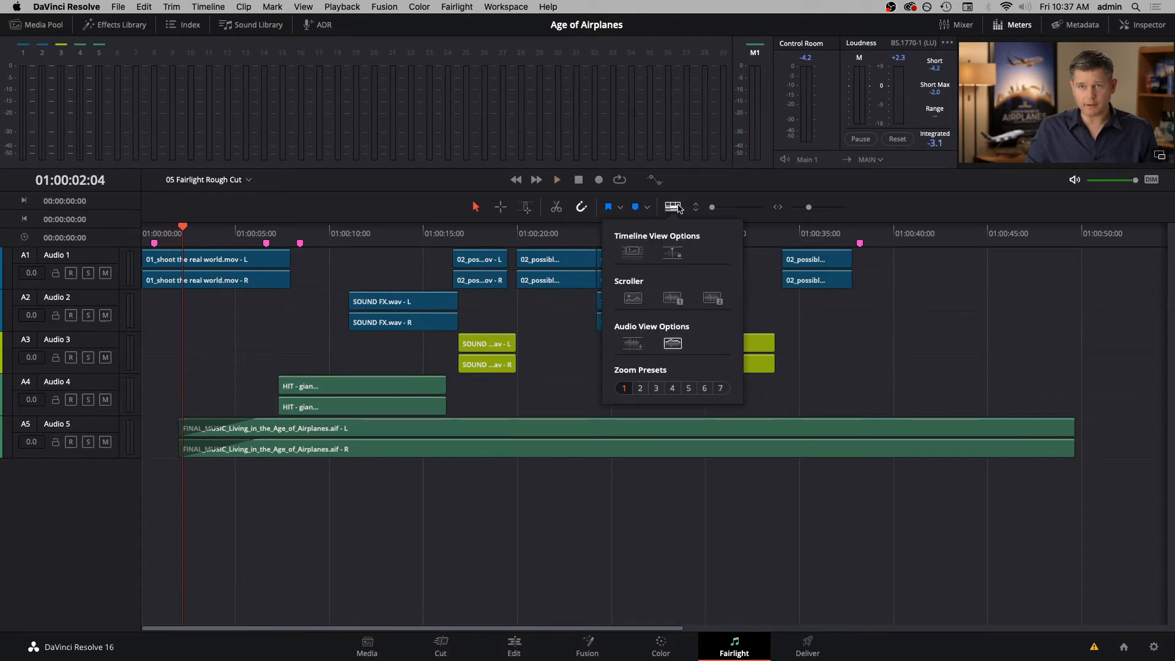
left_click(673, 254)
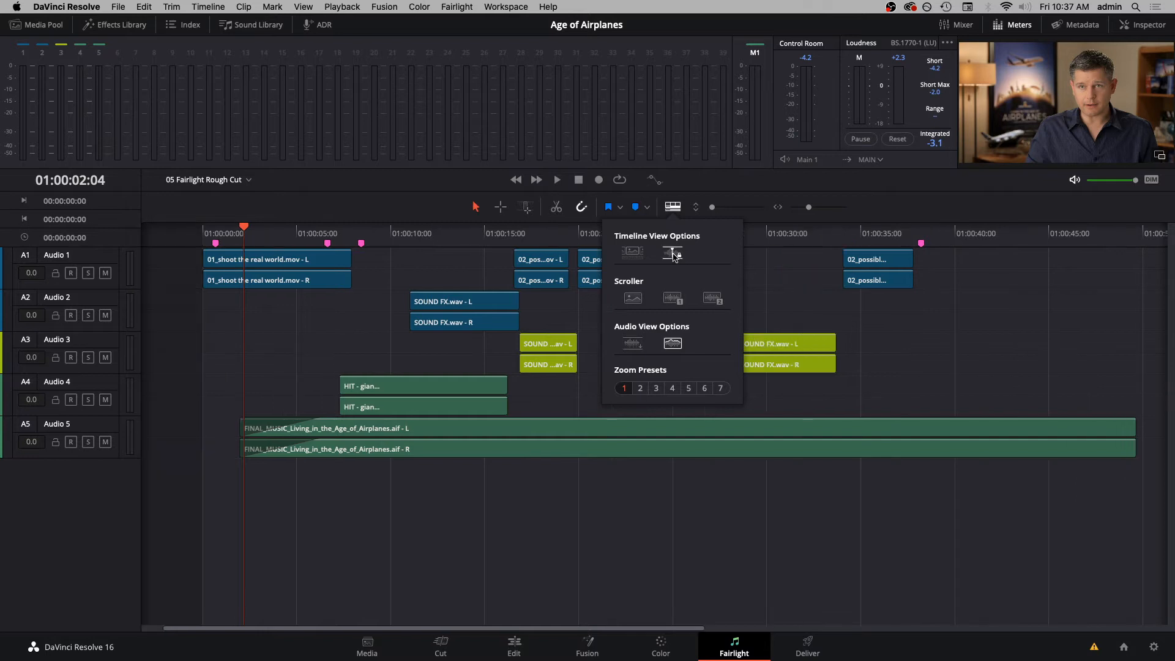
key("space")
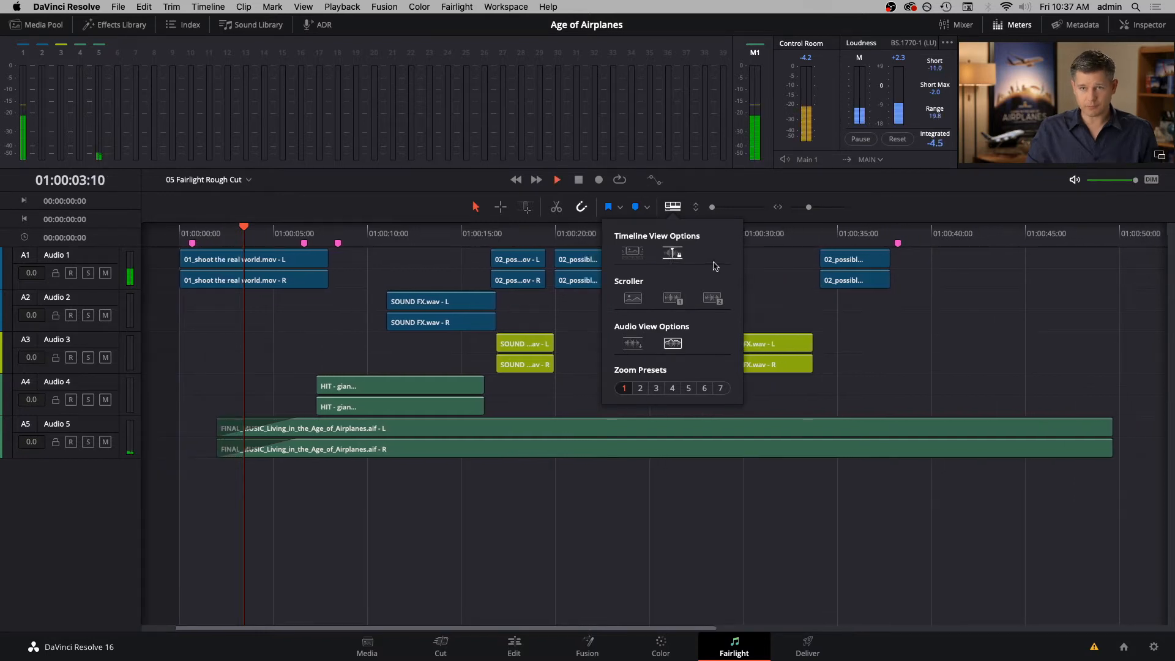
key("space")
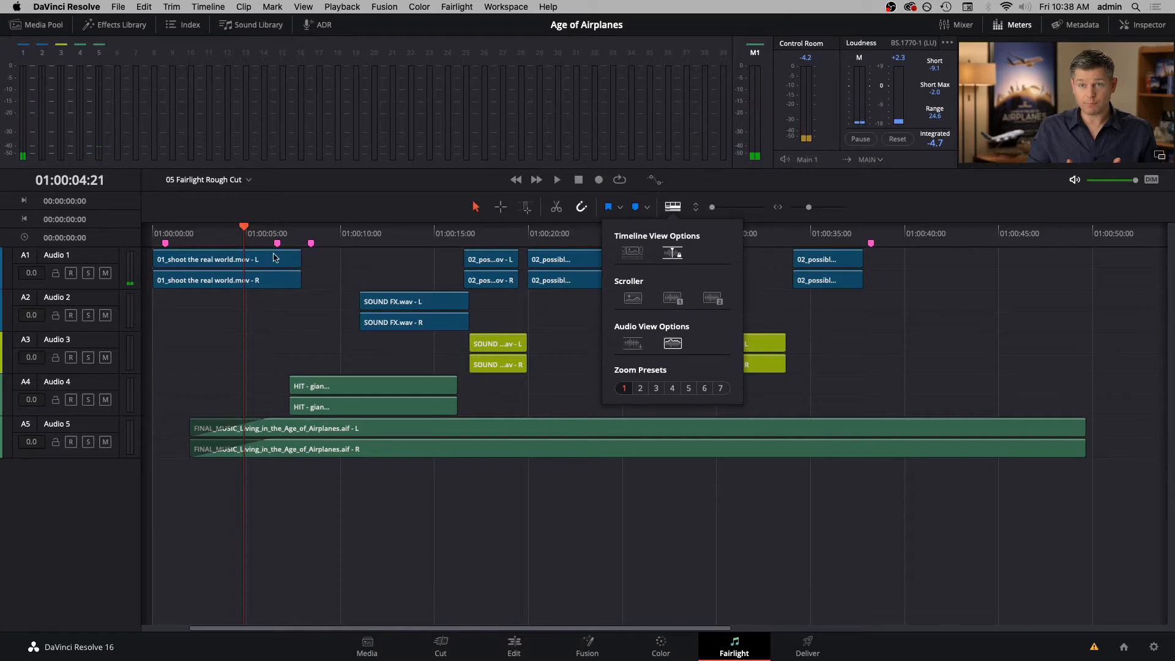
- Display audio scroller 1 set to A2 - Audio 2, and add audio scroller 2
left_click(672, 298)
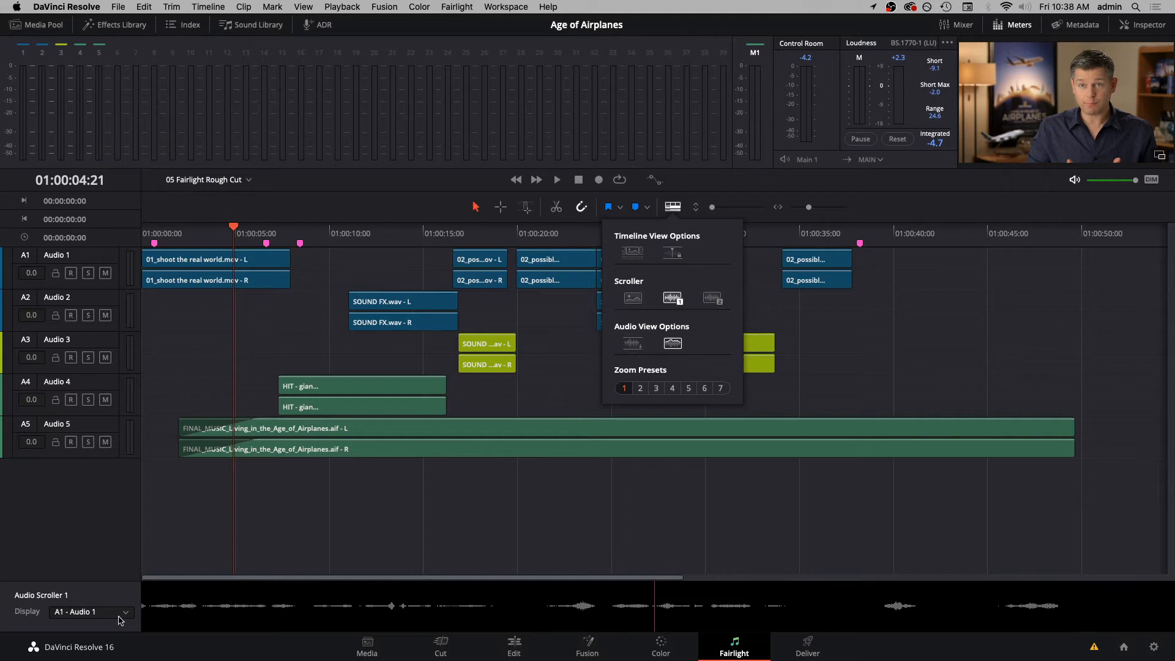
left_click(92, 612)
left_click(94, 626)
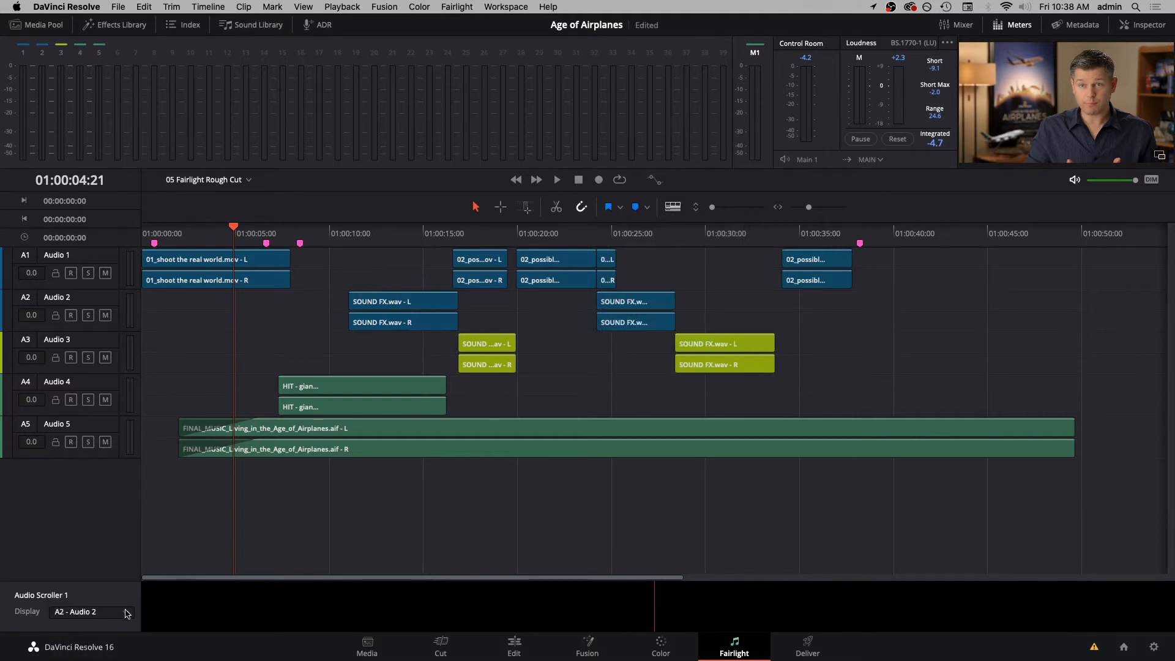
left_click(681, 212)
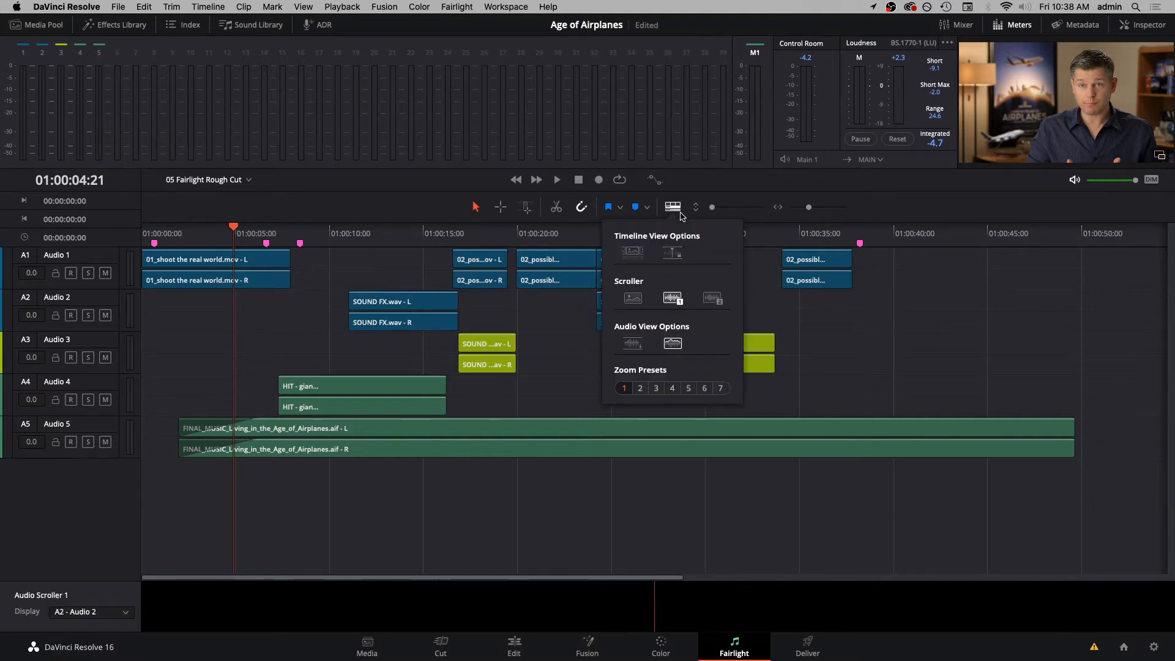
left_click(712, 299)
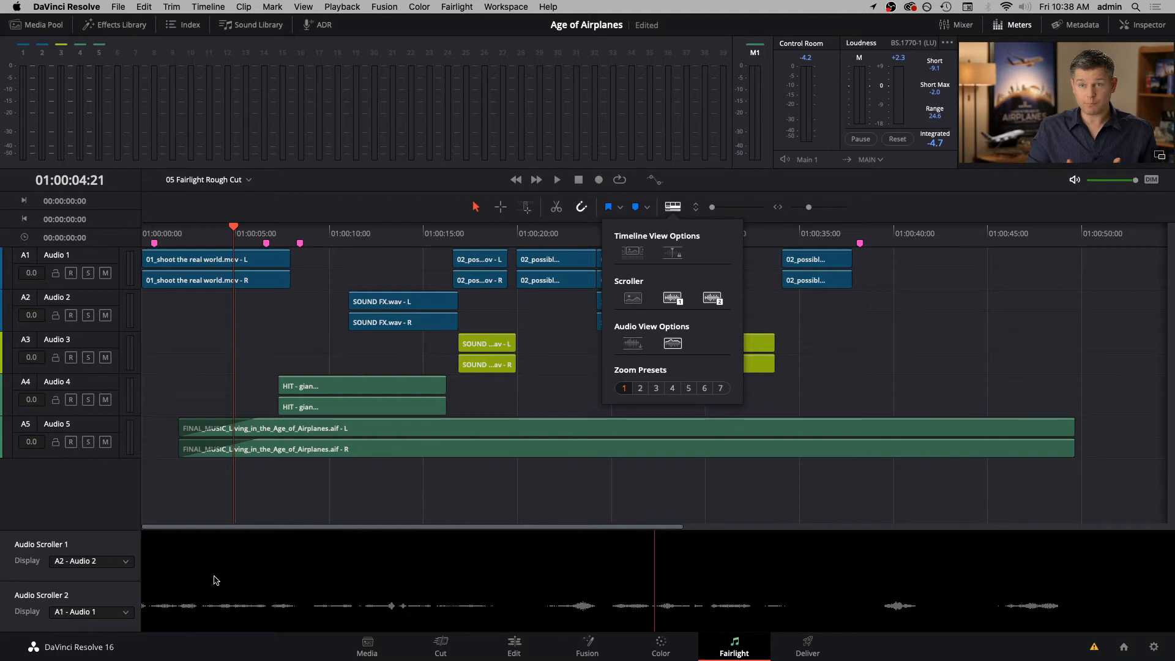
- Show the video scroller below the timeline and hide both audio scrollers
left_click(633, 300)
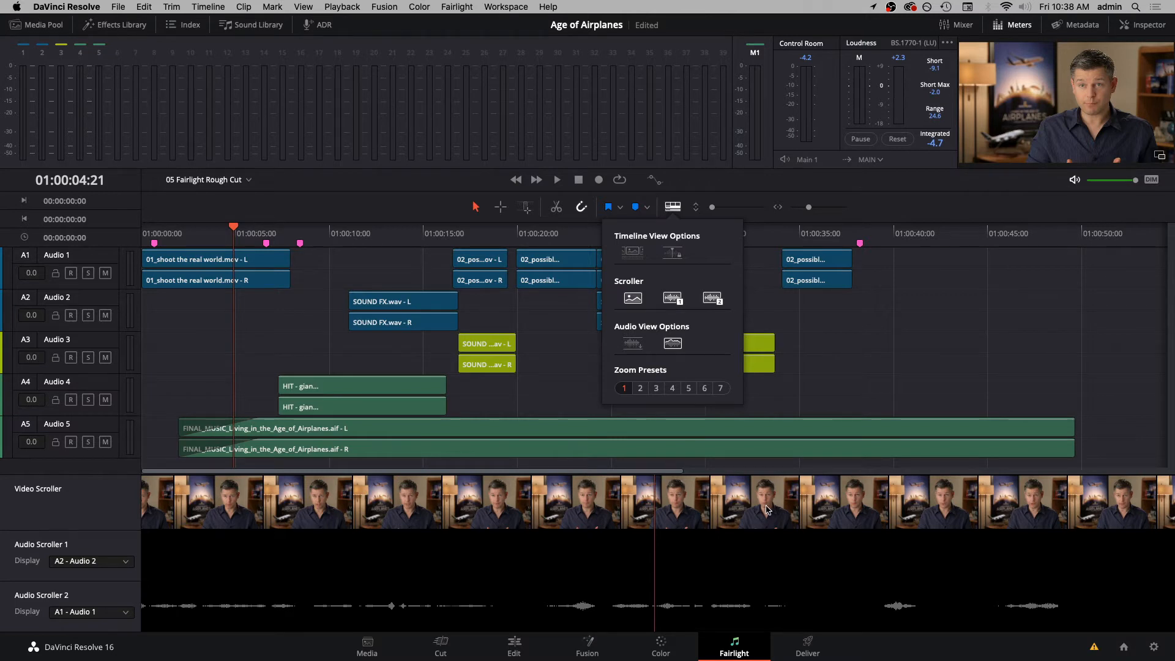
left_click(712, 298)
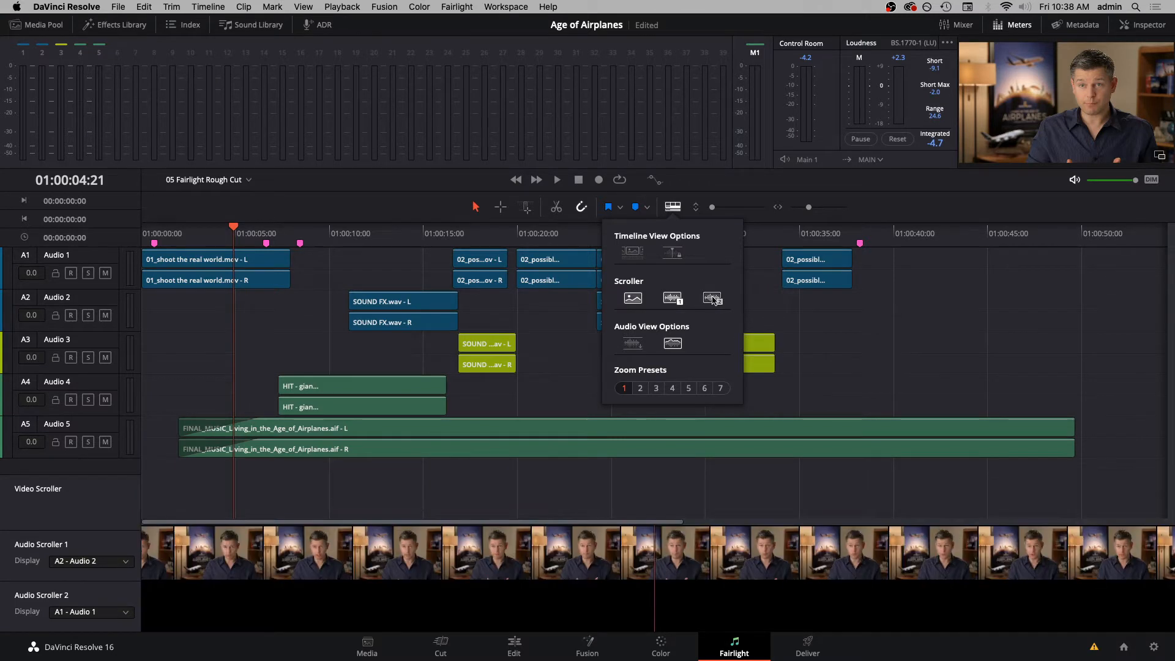
left_click(673, 299)
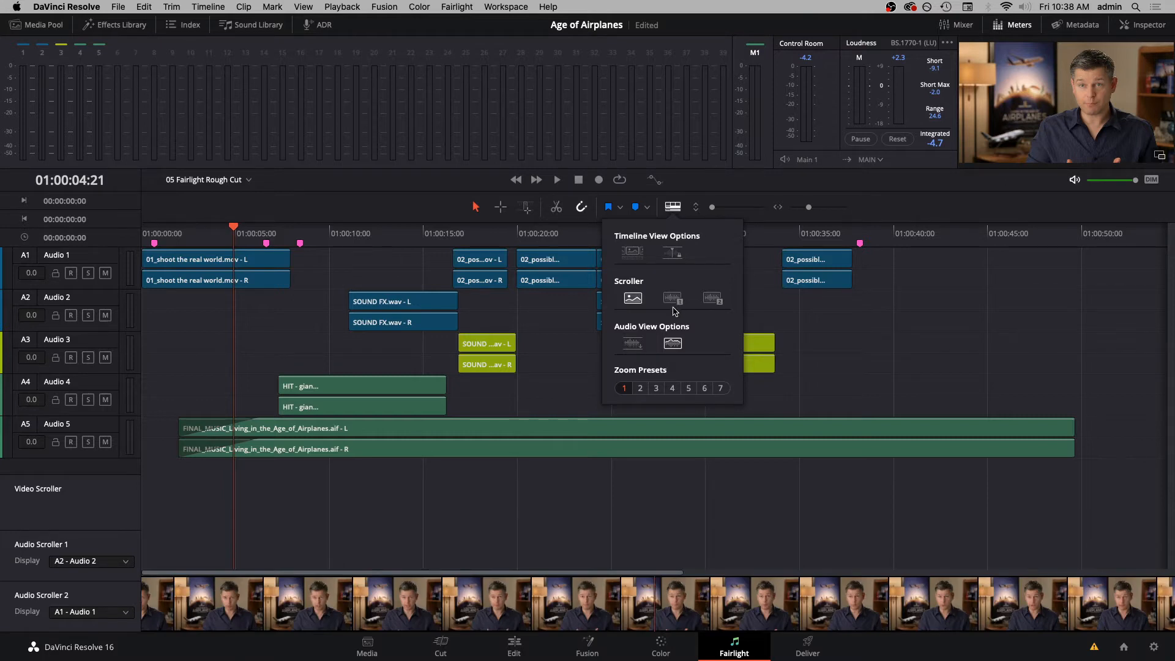
- Turn on the waveform display for the audio clips in the timeline and close the view options
left_click(633, 343)
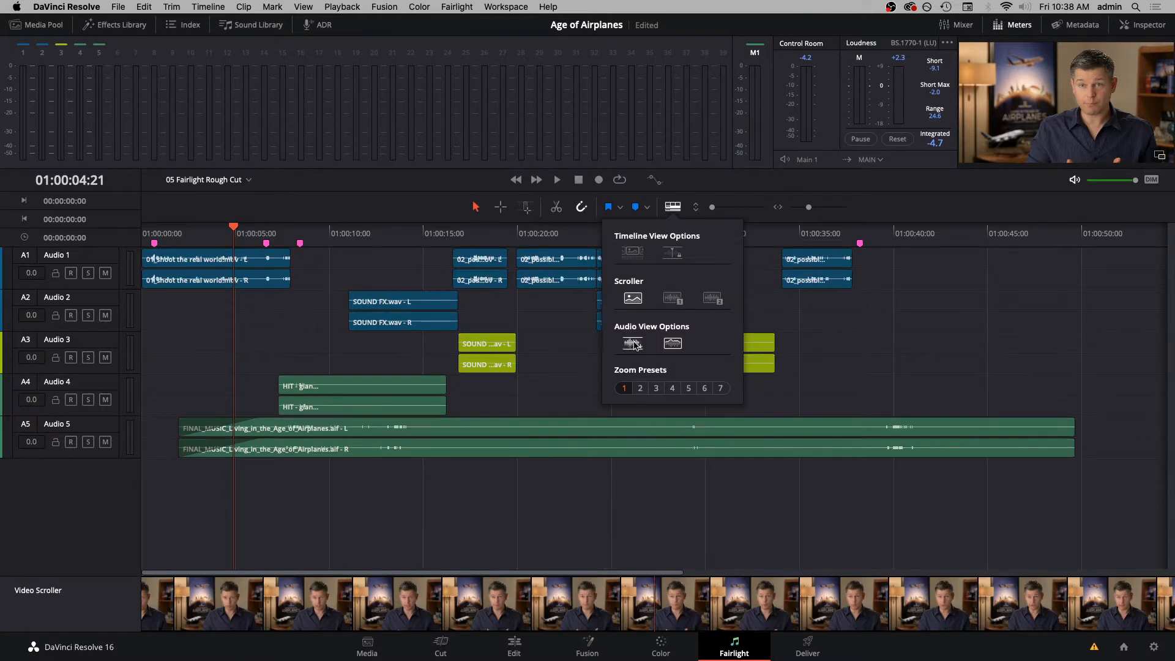
left_click(638, 344)
left_click(637, 346)
left_click(939, 354)
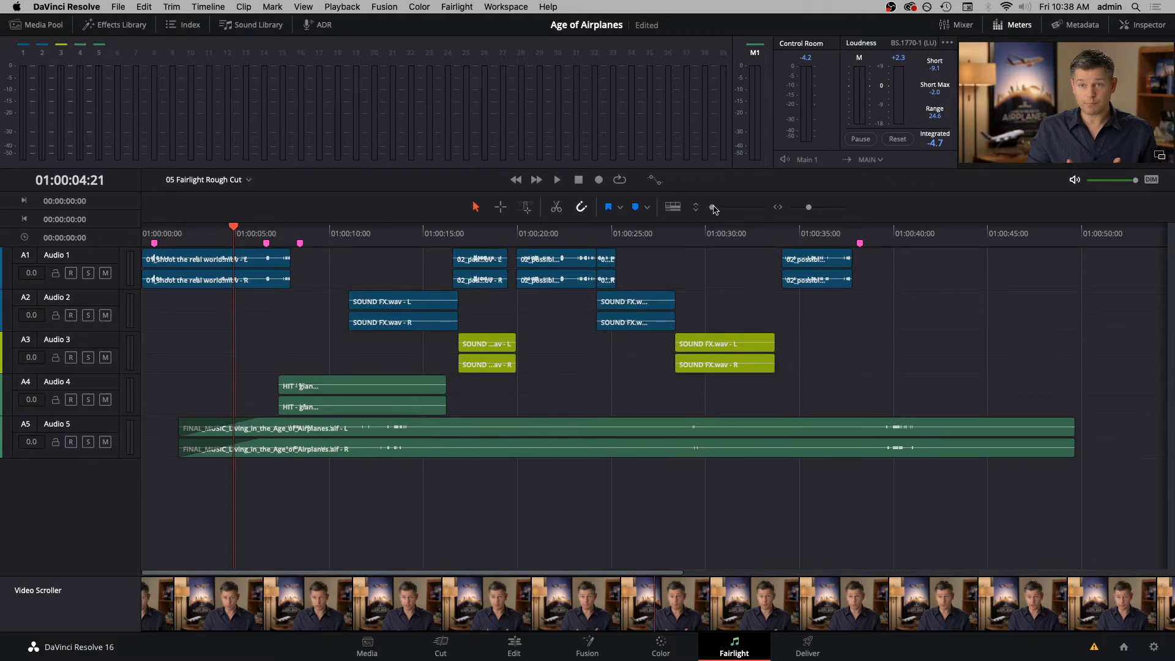
- Increase the height of the audio tracks and zoom the timeline out slightly horizontally
left_click_drag(713, 210, 719, 210)
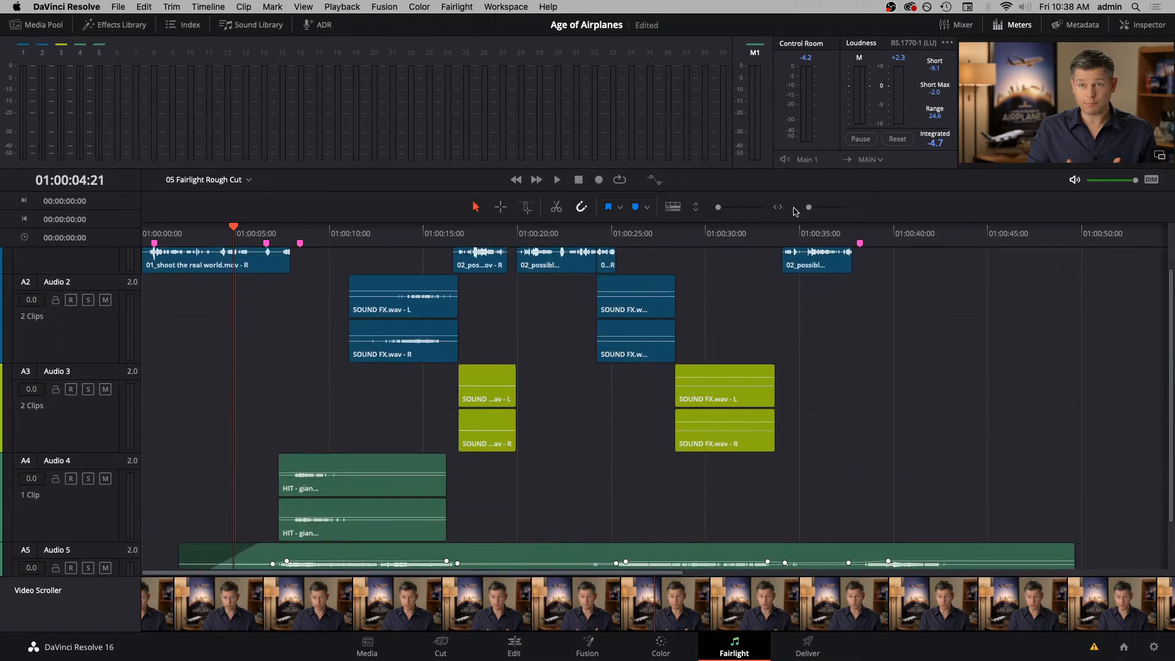
left_click_drag(810, 209, 808, 210)
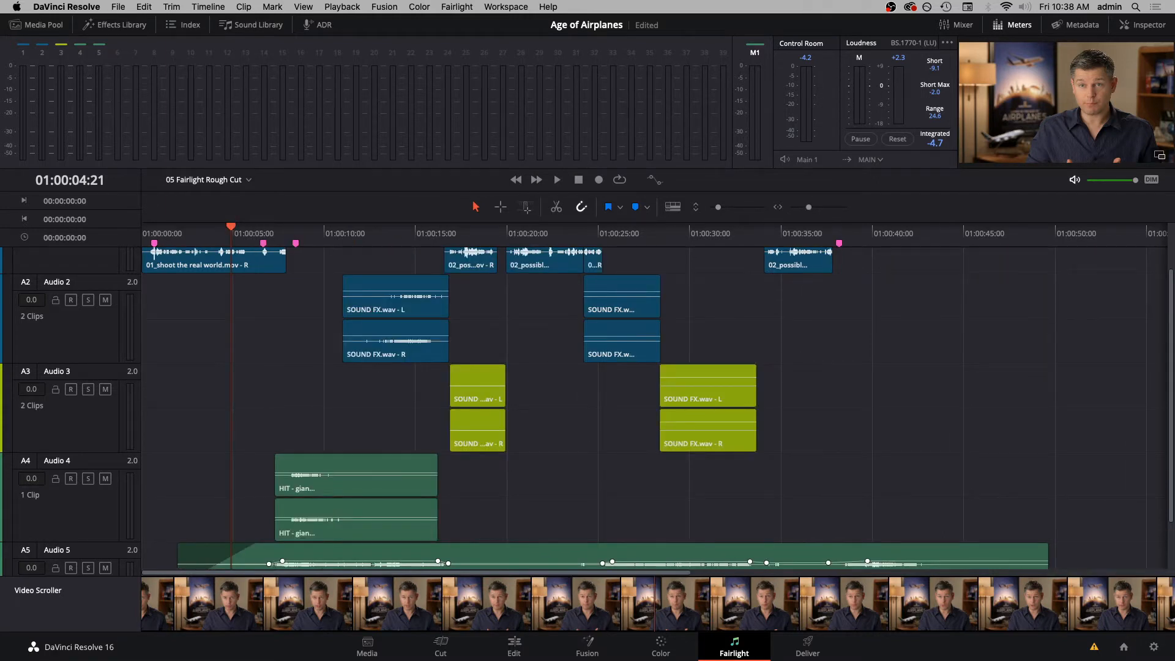
scroll(52, 321, "up", 2)
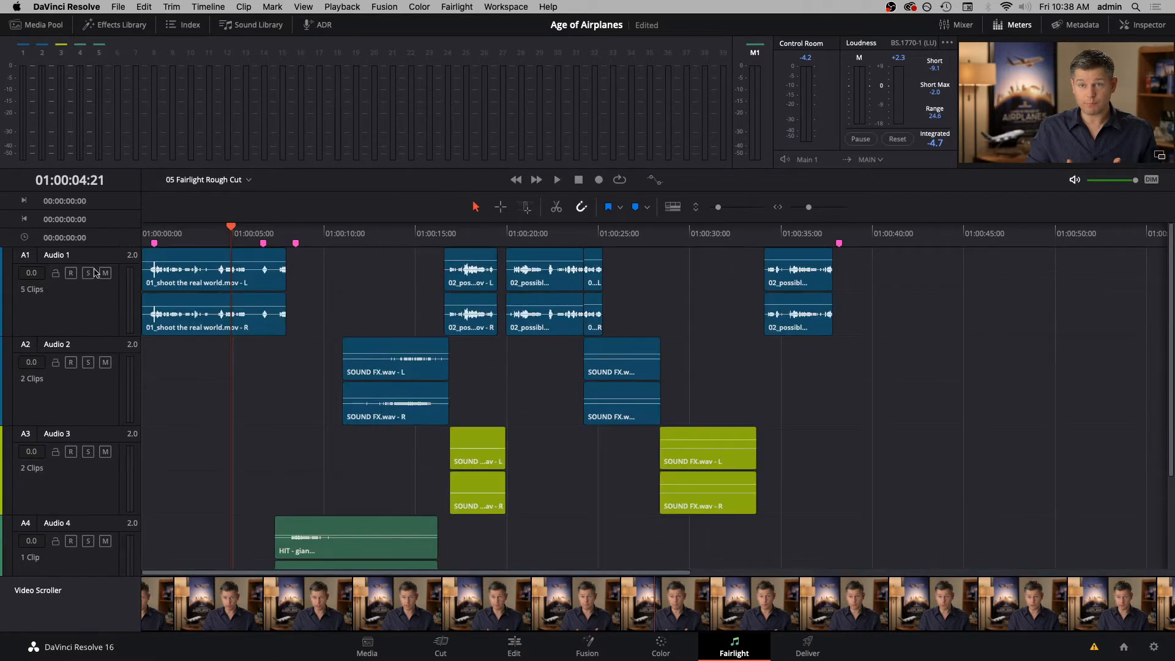
- Rename audio track A1 as SYNC and save the project
left_click(65, 255)
double_click(64, 256)
left_click(94, 314)
left_click(51, 257)
double_click(61, 255)
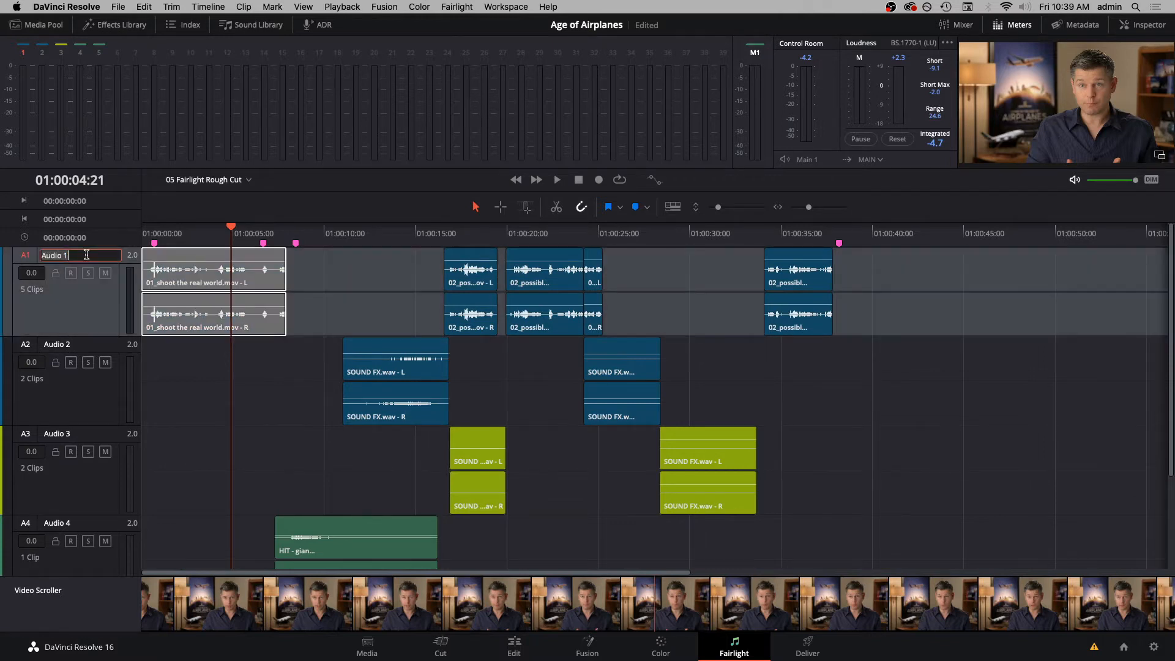
left_click(91, 254)
left_click_drag(91, 253, 34, 254)
type("SYNC")
left_click(173, 392)
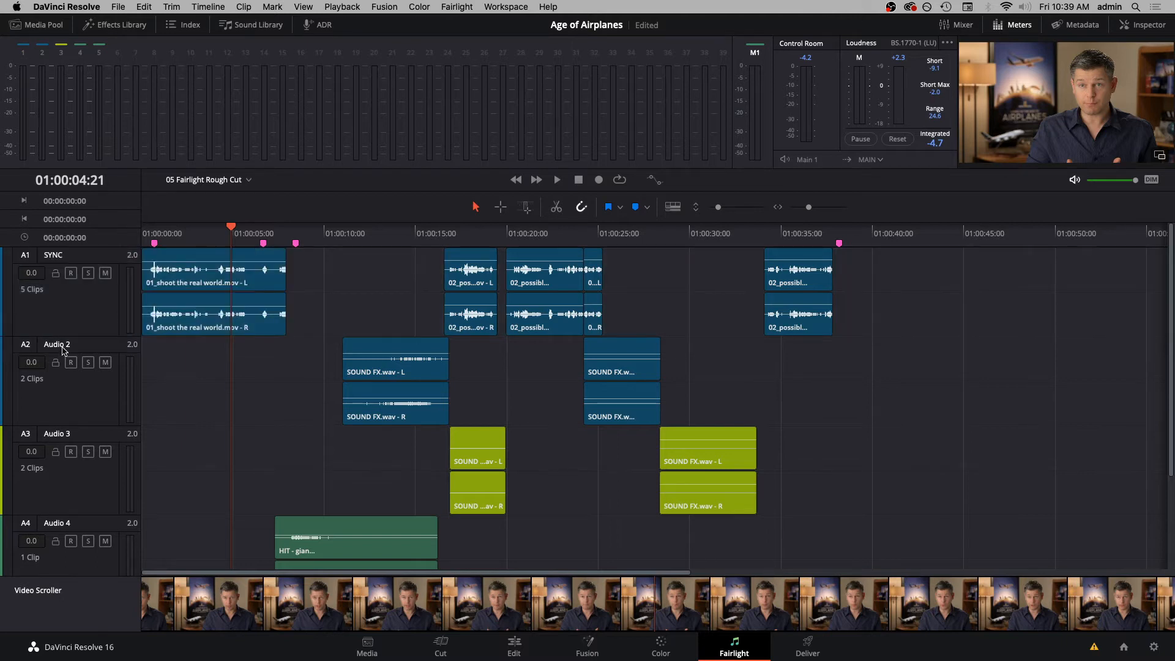
key("super+s")
- Rename audio track A2 as SFX 01
double_click(74, 346)
type("SF")
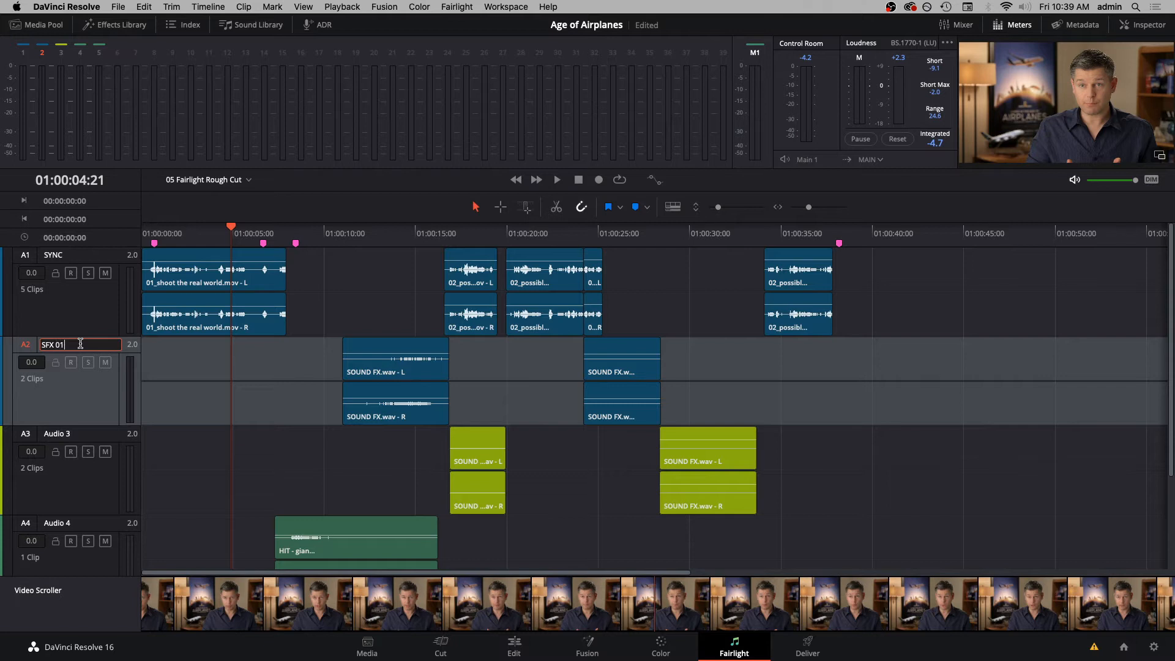
type("X 01")
key("Tab")
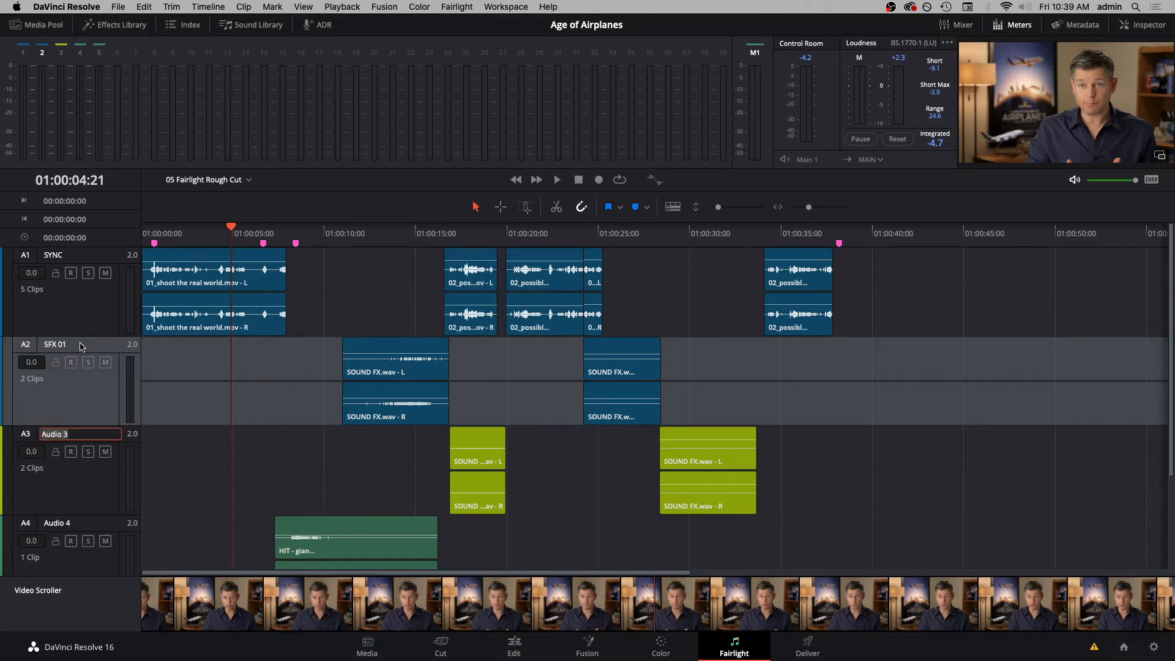
- Rename audio track A3 as SFX 02 and track A4 as DRUM HITS
type("SFX 02")
key("Tab")
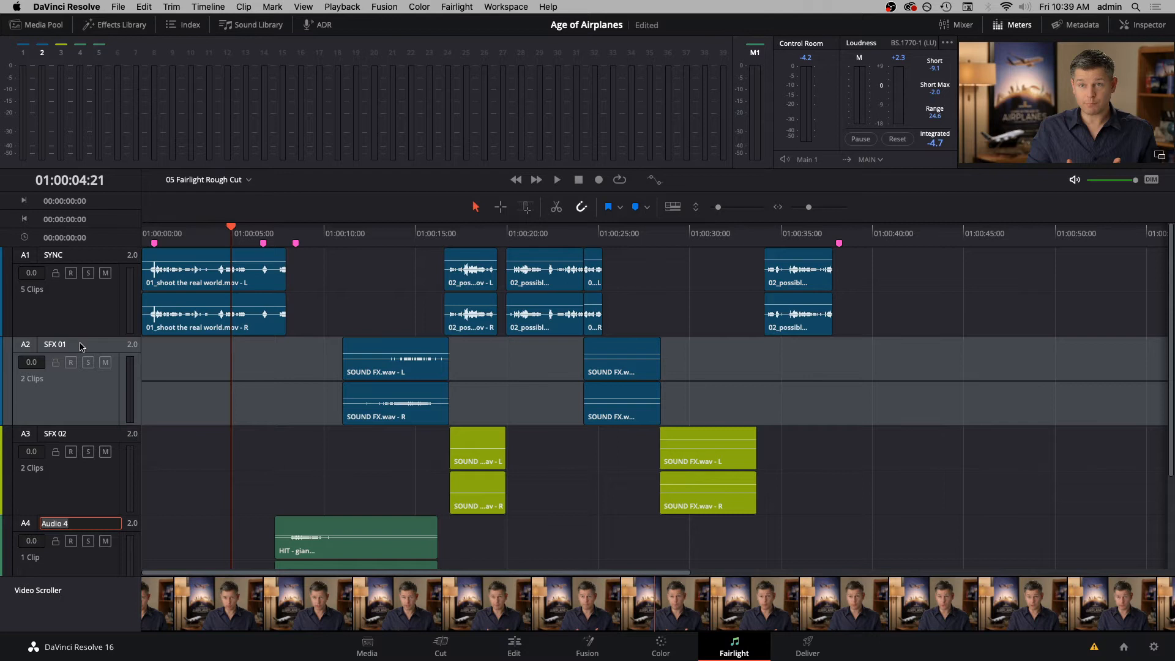
type("DRUM HITS")
key("Tab")
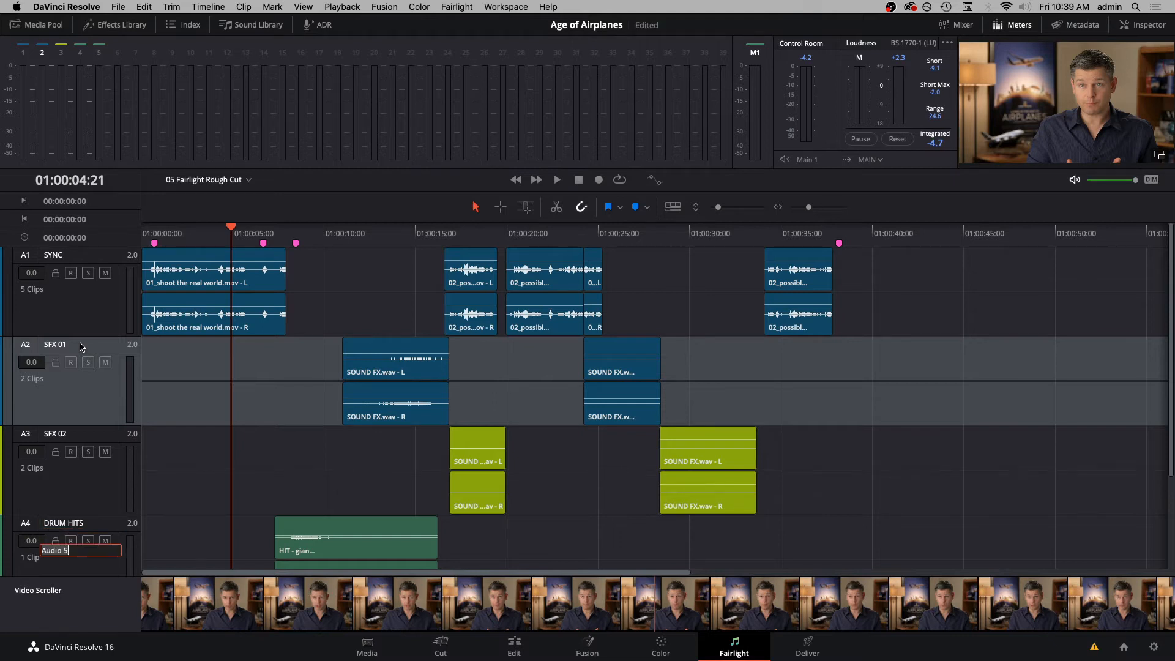
- Rename audio track A5 as MUSIC
scroll(64, 464, "down", 3)
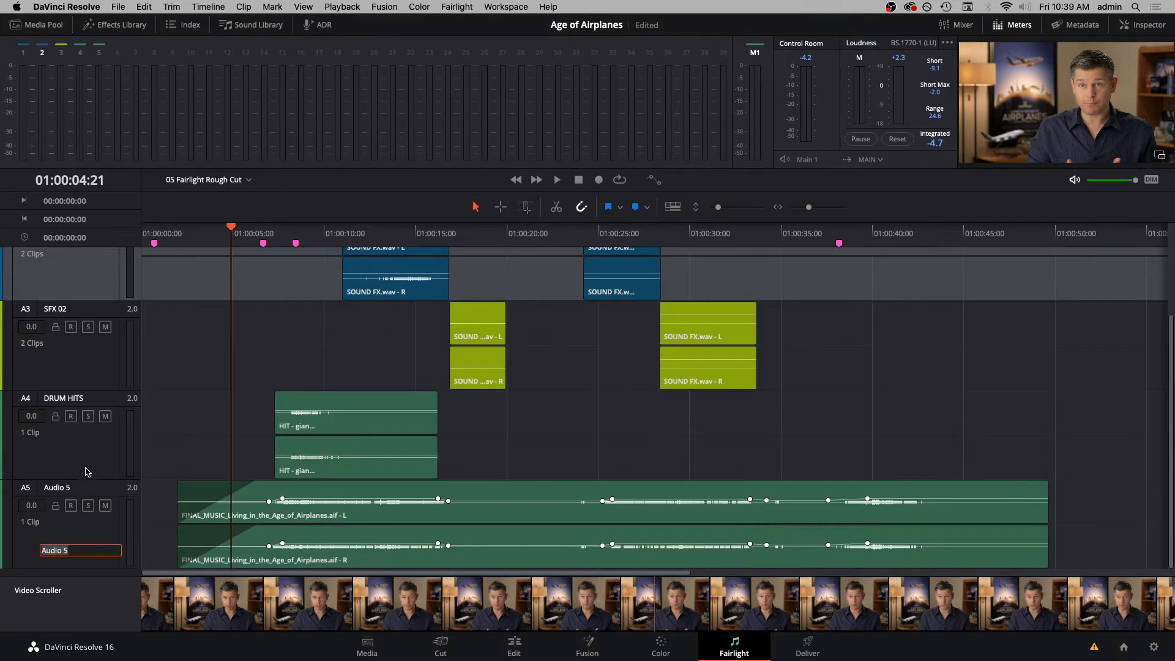
left_click(75, 488)
double_click(75, 488)
double_click(75, 488)
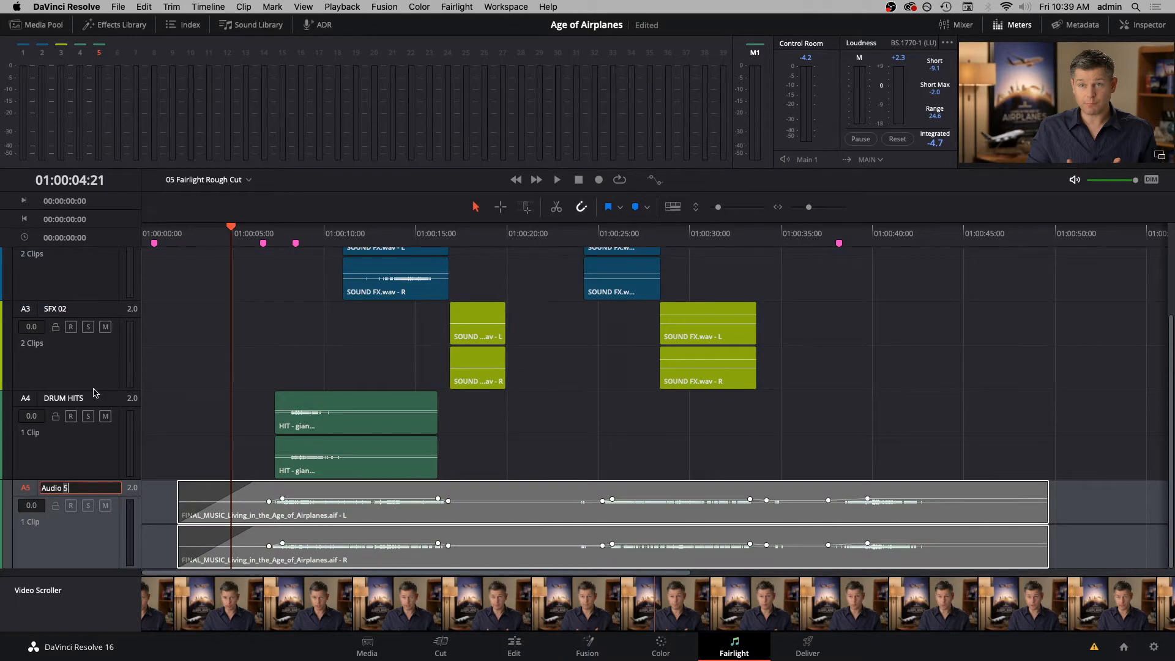
double_click(66, 398)
key("Tab")
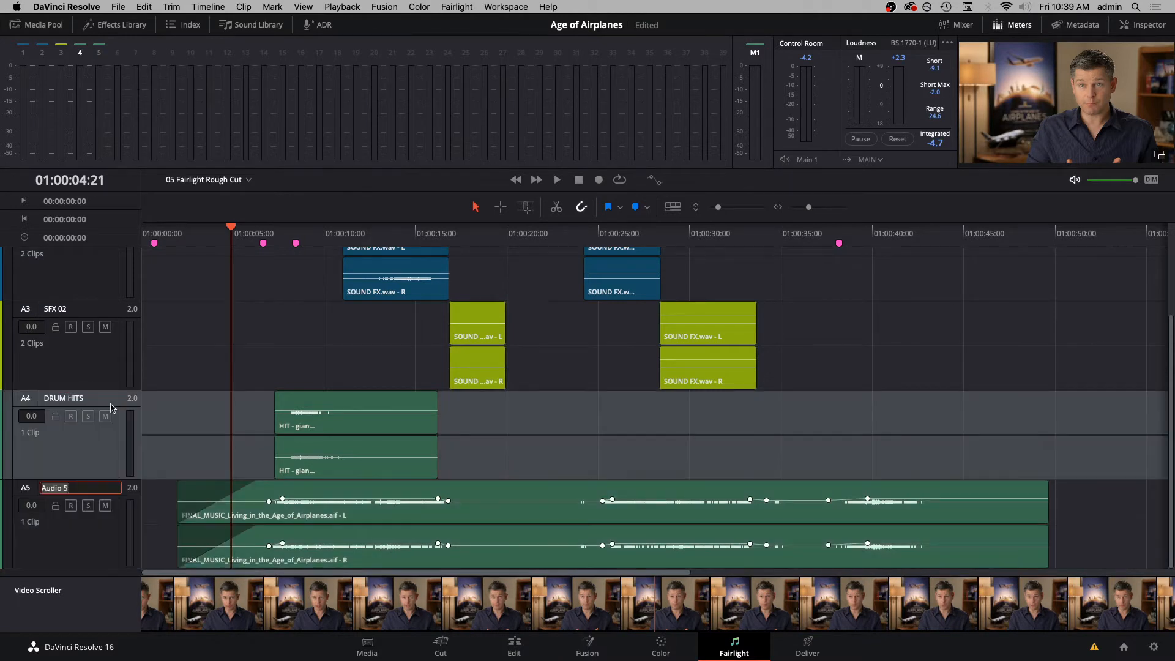
type("MUSIC")
key("Return")
- Change the color of the SFX 01 track to Lime and save the project
scroll(110, 325, "up", 3)
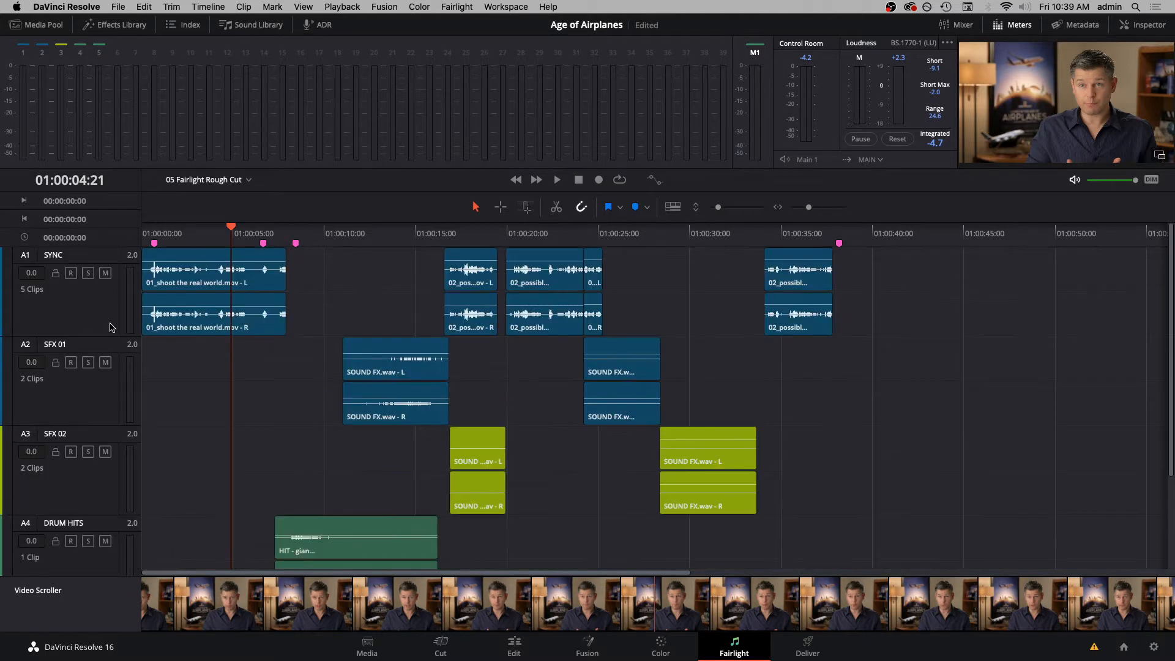
right_click(113, 352)
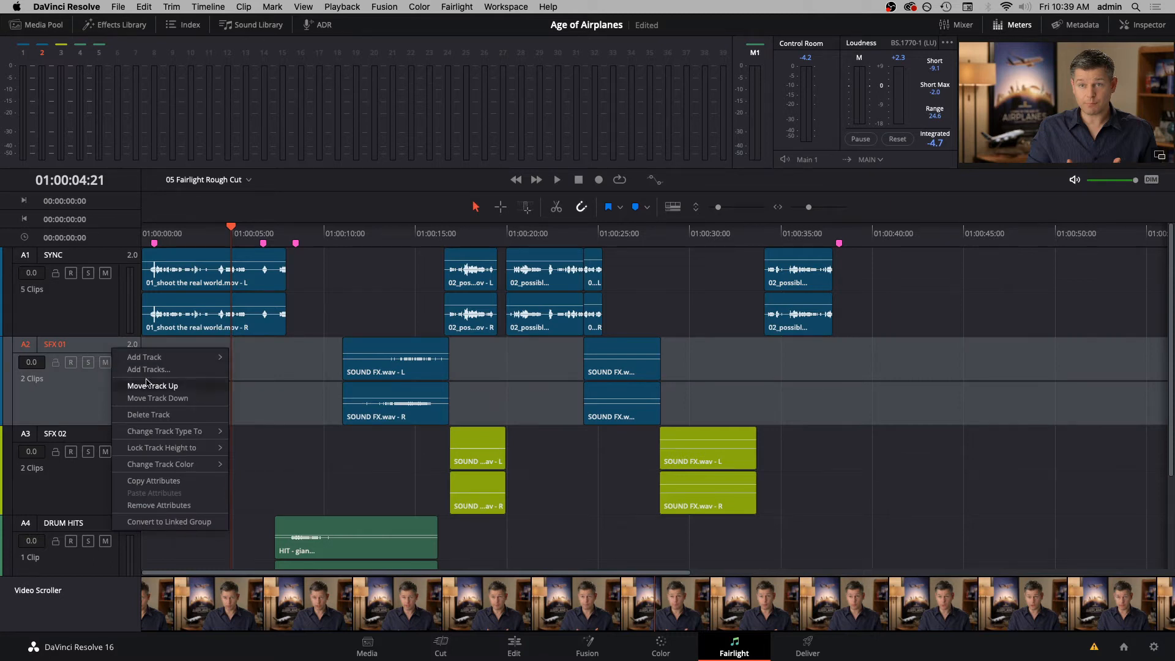
mouse_move(194, 470)
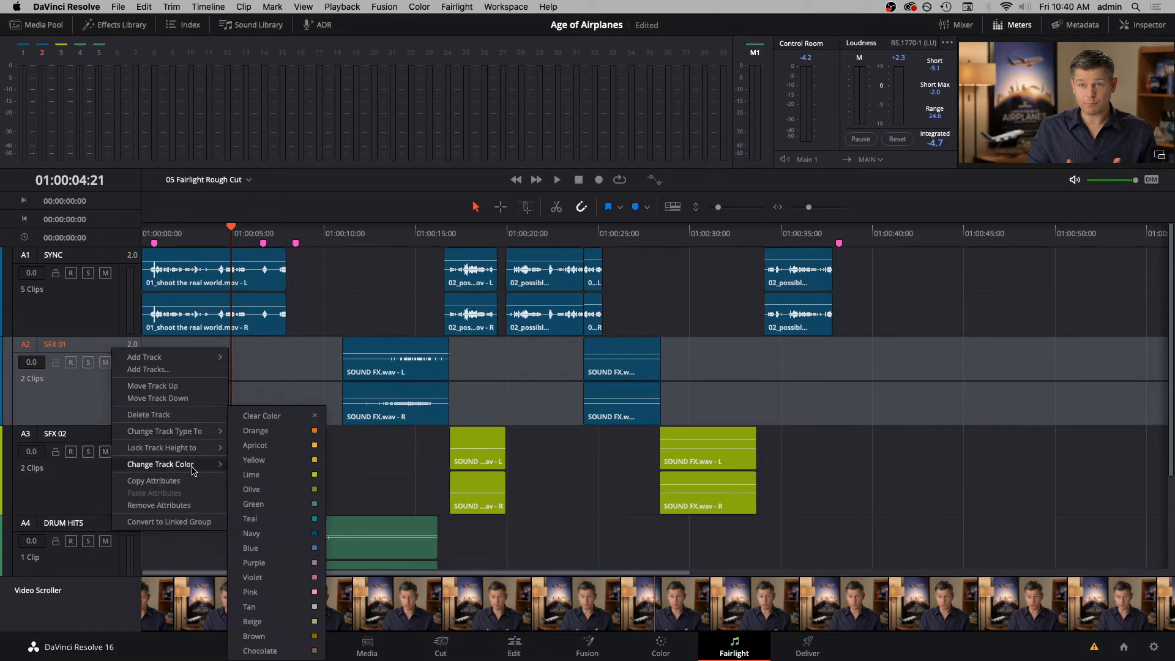
left_click(261, 475)
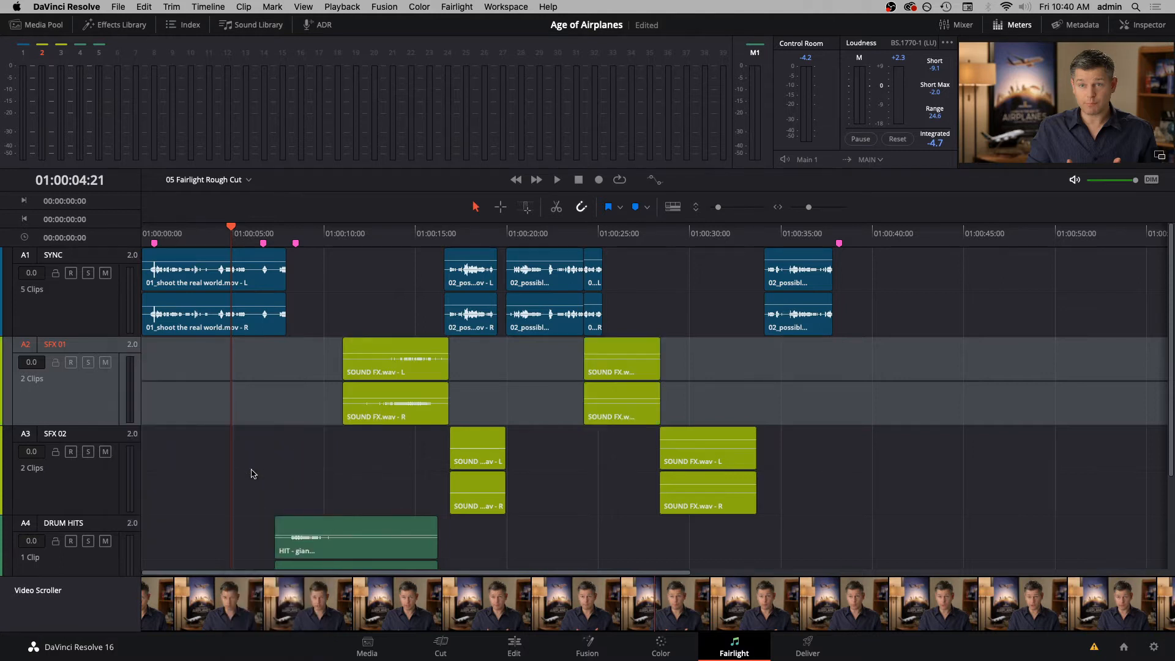
key("super+s")
- Open the timeline index to list the markers
scroll(655, 407, "down", 3)
left_click(183, 25)
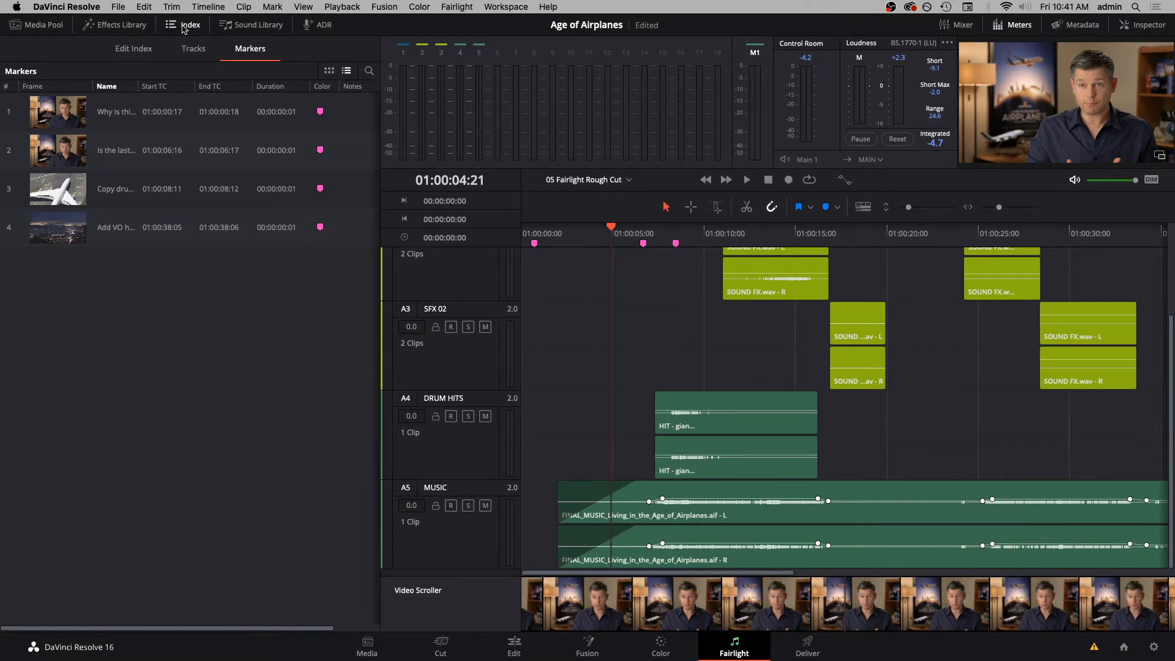
- Look through the edit index and the track list, then return to the marker list and go to the first marker
left_click(133, 50)
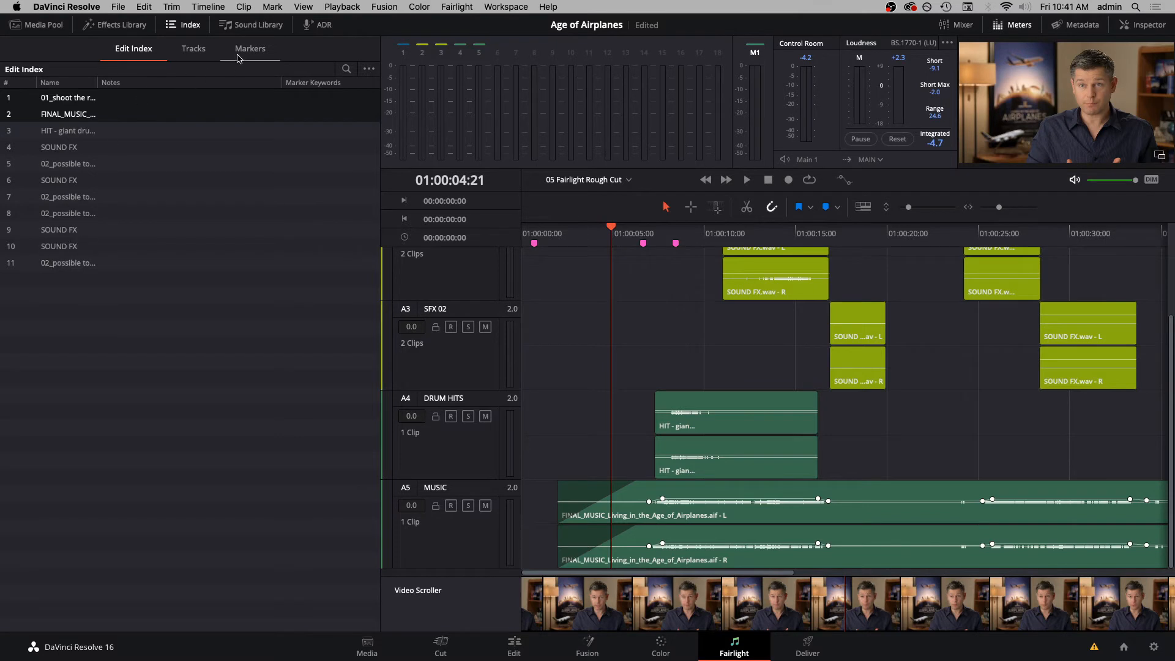
left_click(193, 49)
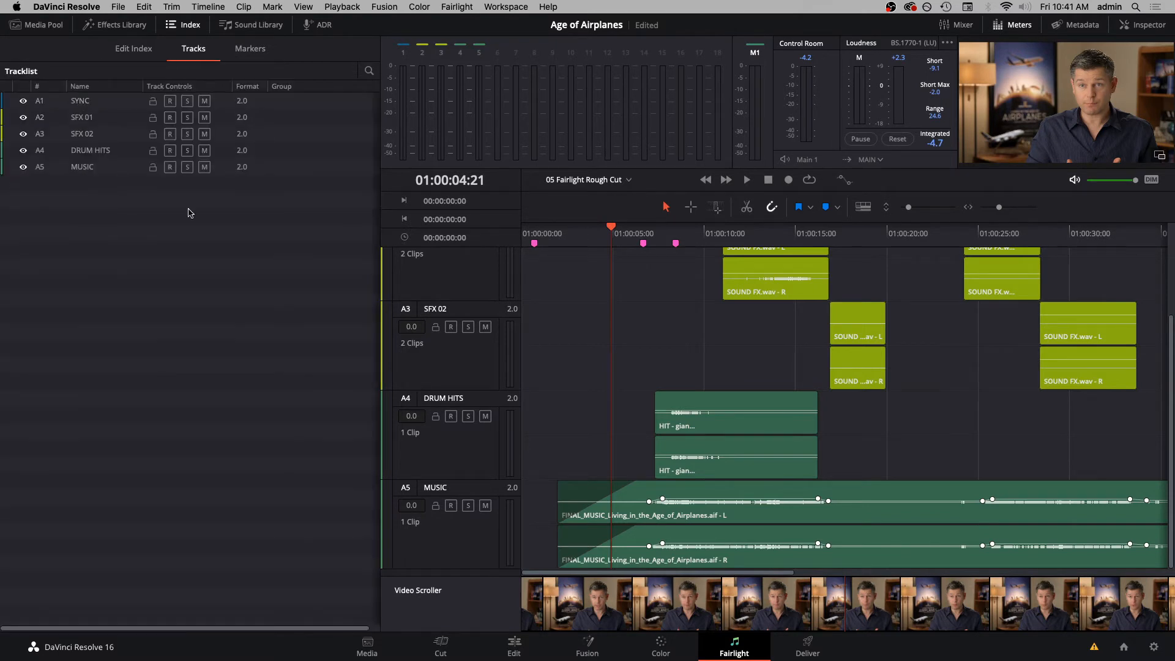
left_click(262, 52)
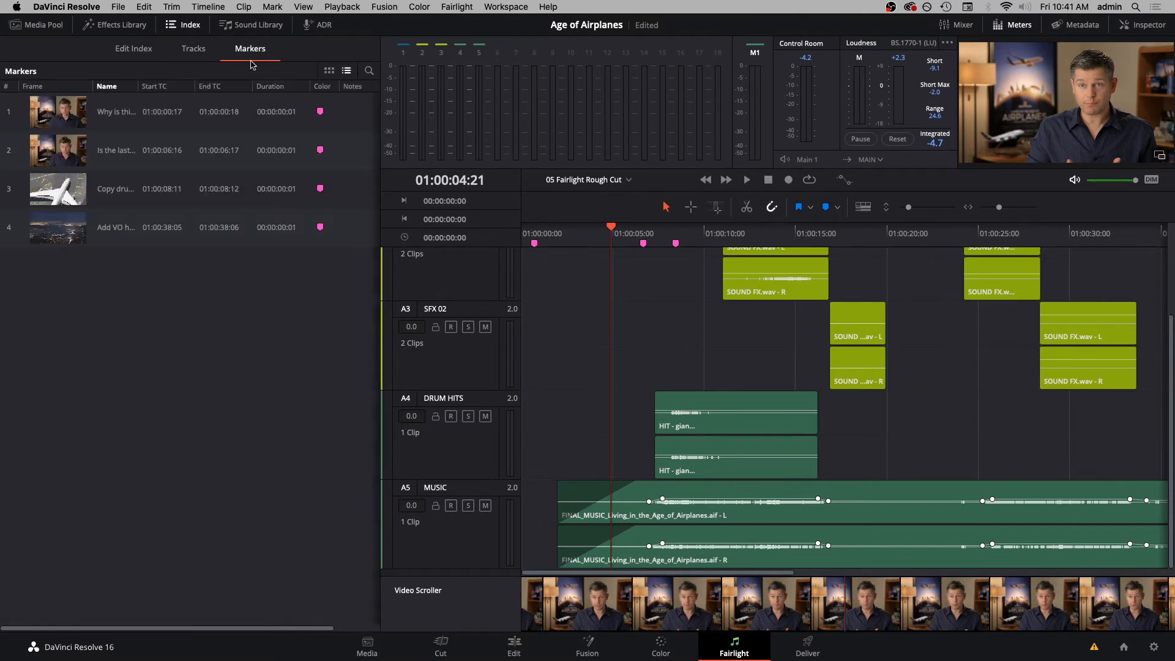
left_click(39, 112)
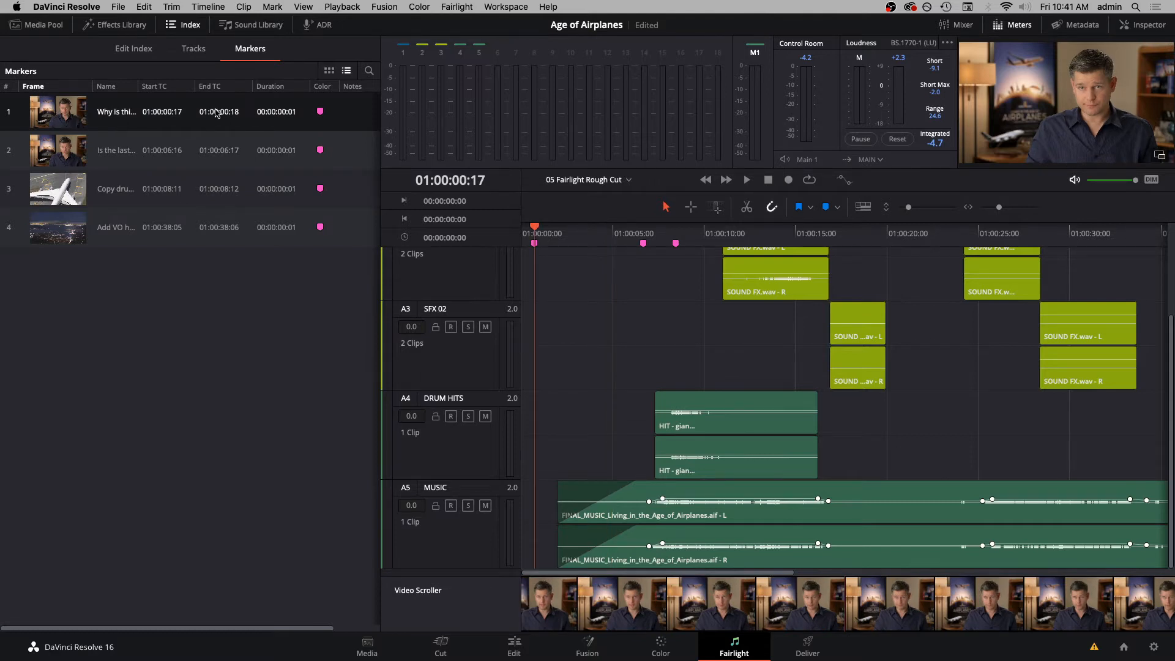
- Hide the marker list's Start TC, End TC, Duration and Notes columns, and widen the Name column within a narrower index
right_click(244, 89)
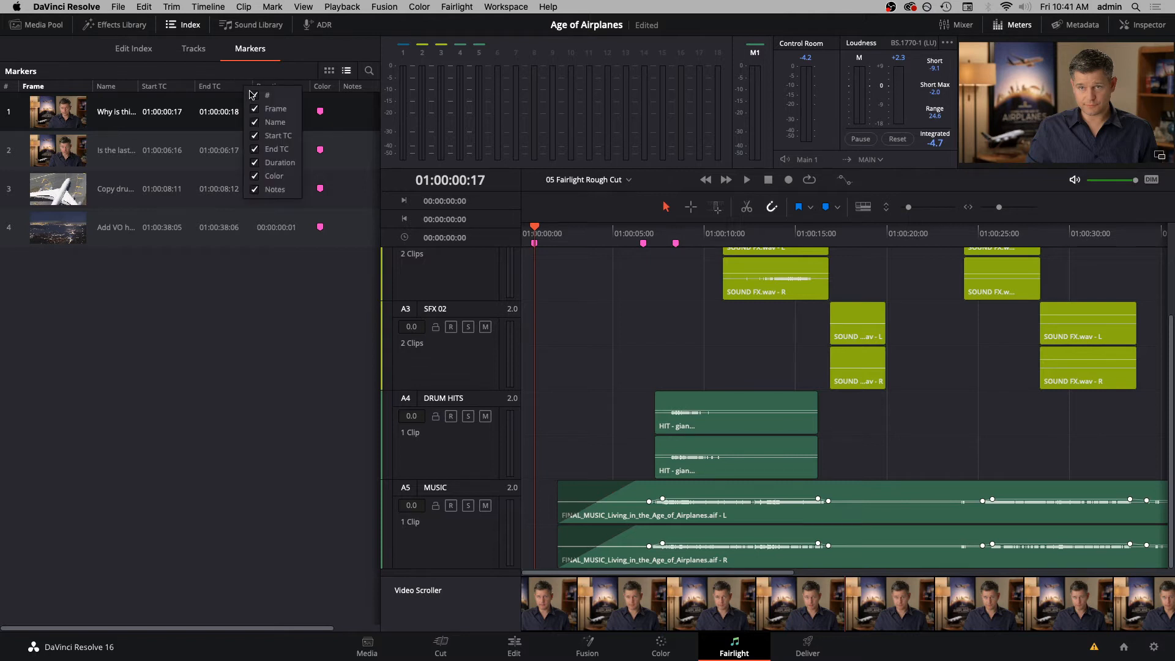
left_click(255, 136)
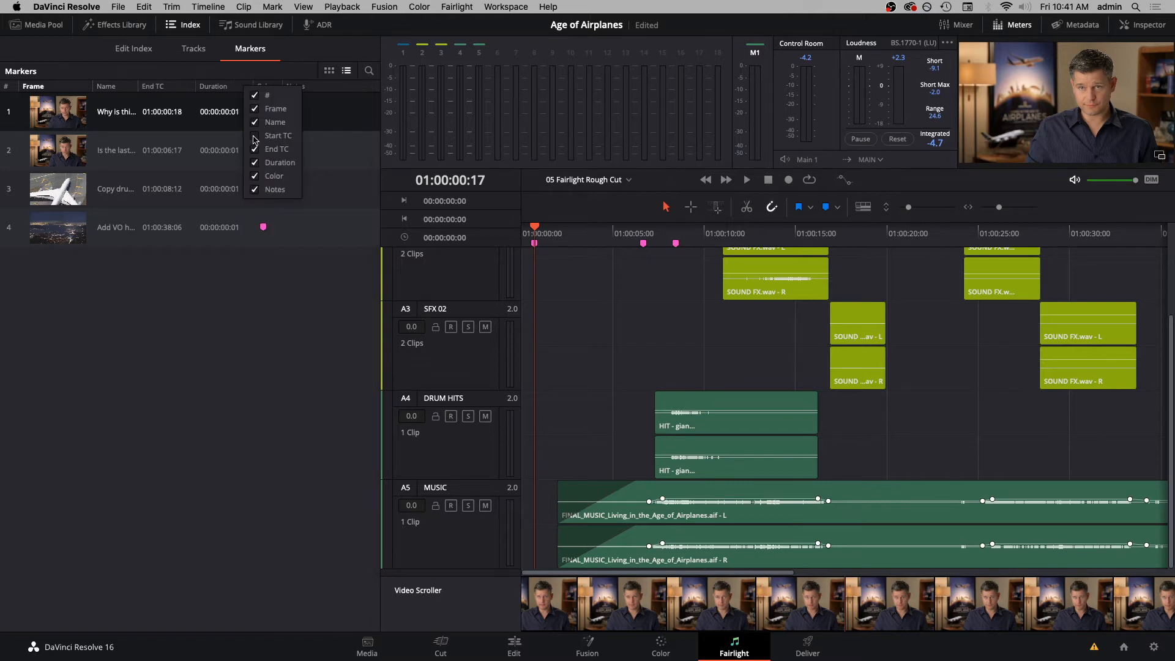
left_click(256, 151)
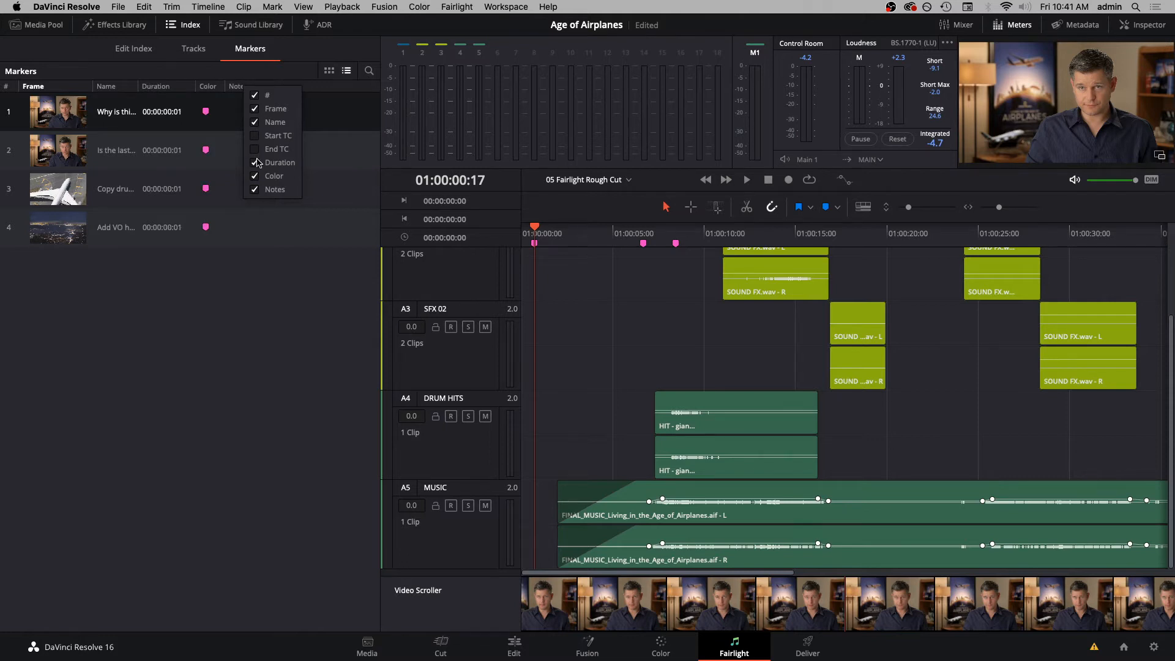
left_click(255, 163)
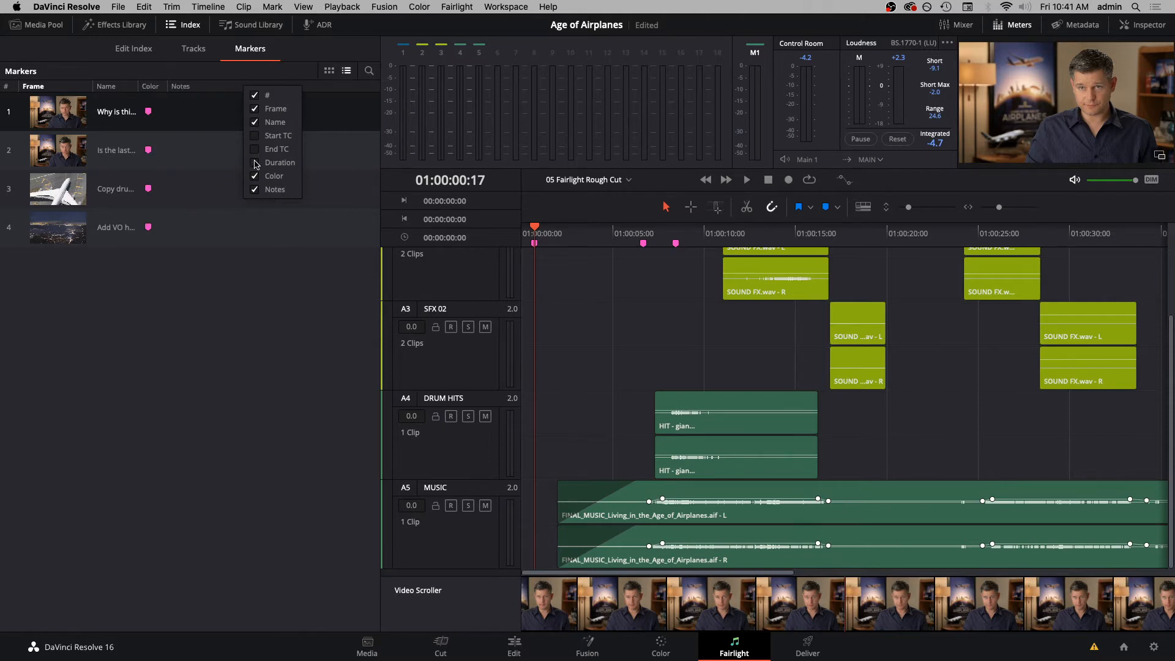
left_click(255, 190)
left_click(222, 86)
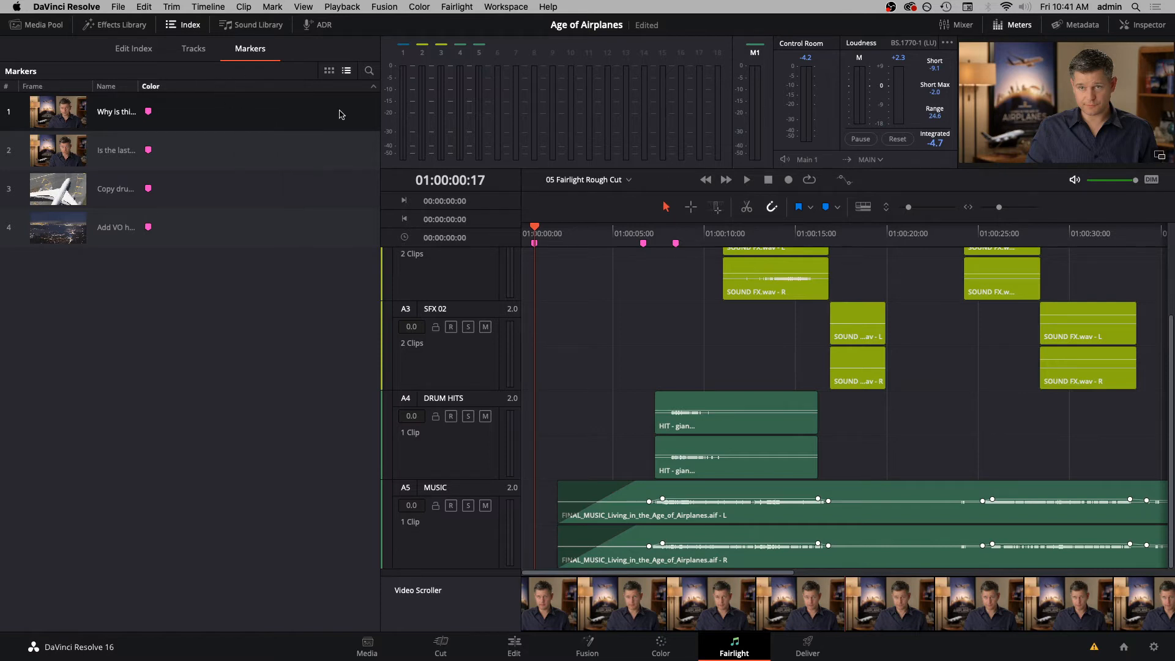
left_click_drag(380, 104, 248, 116)
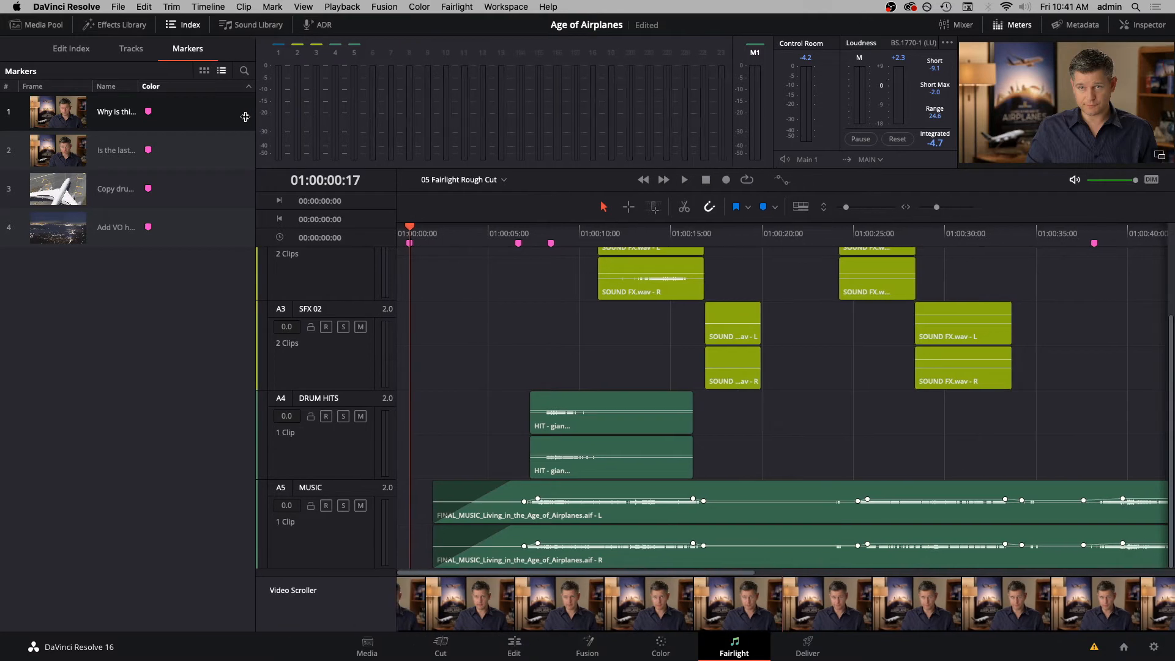
left_click_drag(138, 86, 228, 91)
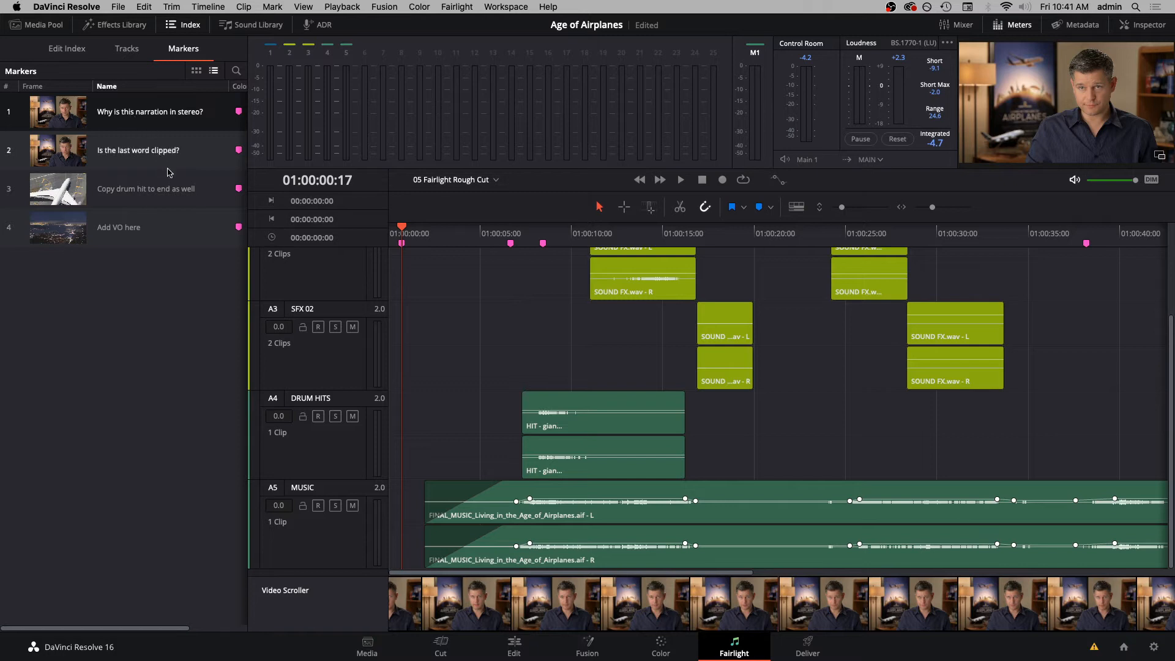
- Change the track type of the SYNC track to Mono and save the project
scroll(432, 317, "up", 5)
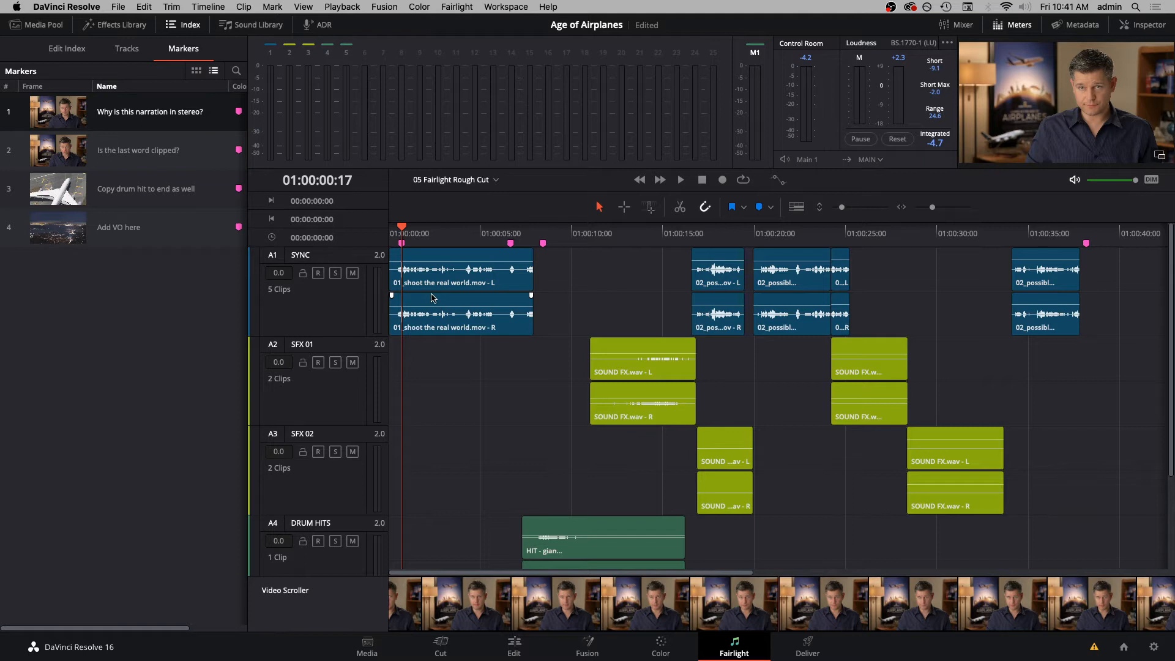
right_click(336, 267)
mouse_move(417, 347)
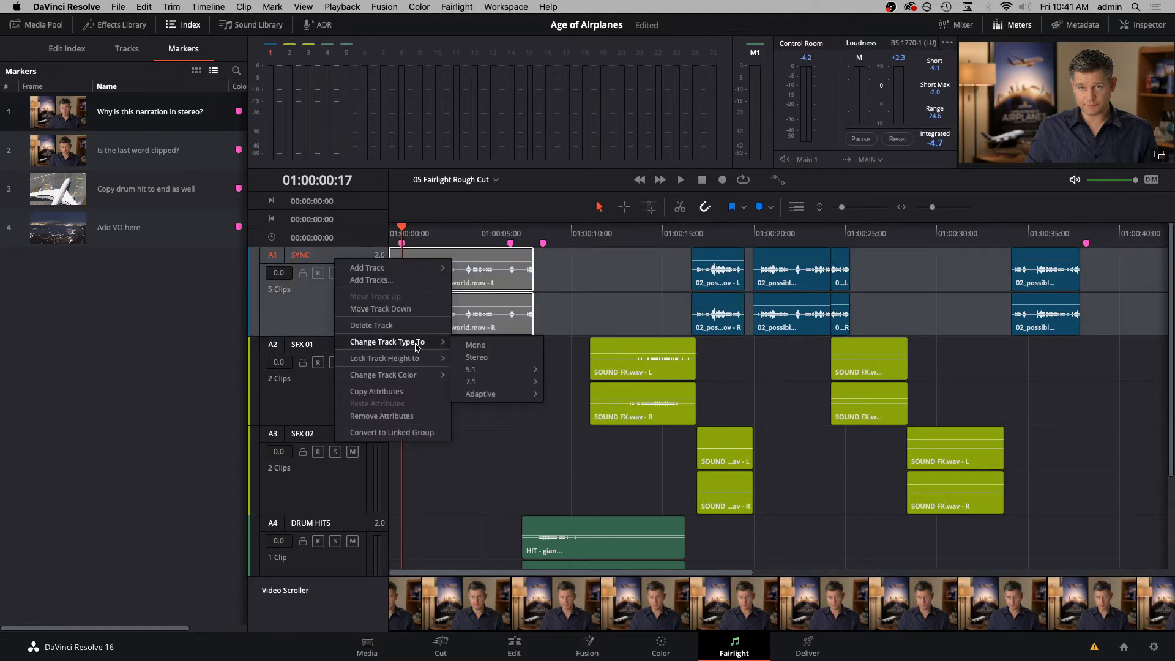
left_click(468, 345)
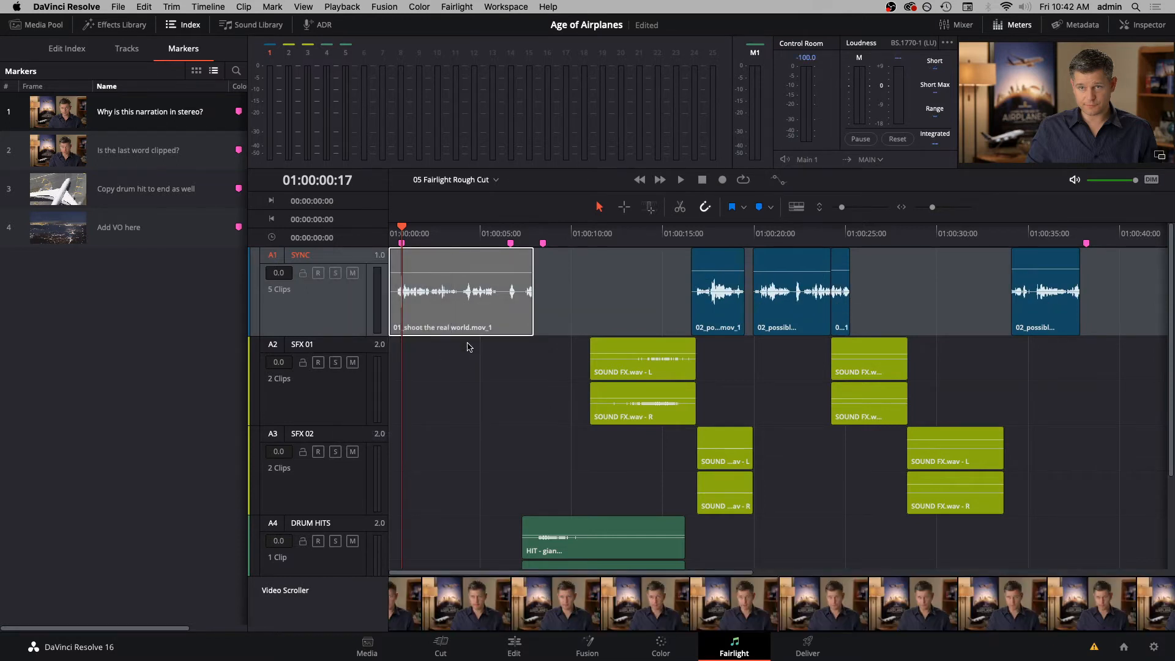
key("super+s")
- Go to the marker "Is the last word clipped?" and play through the end of the first SYNC clip
left_click(140, 161)
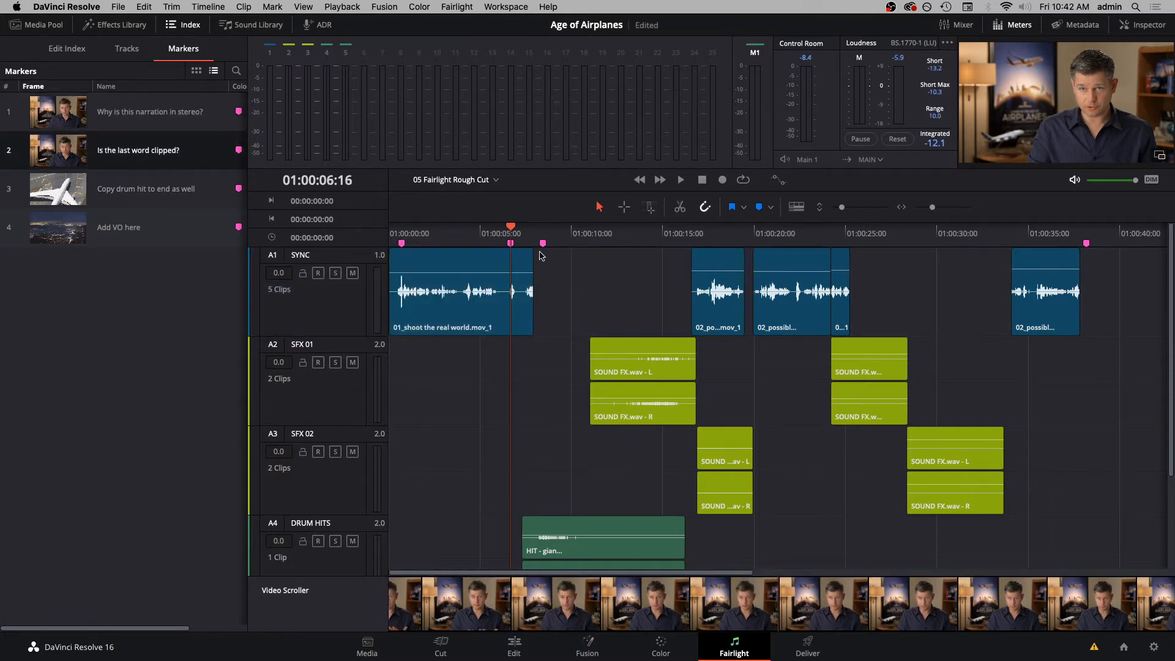
key("space")
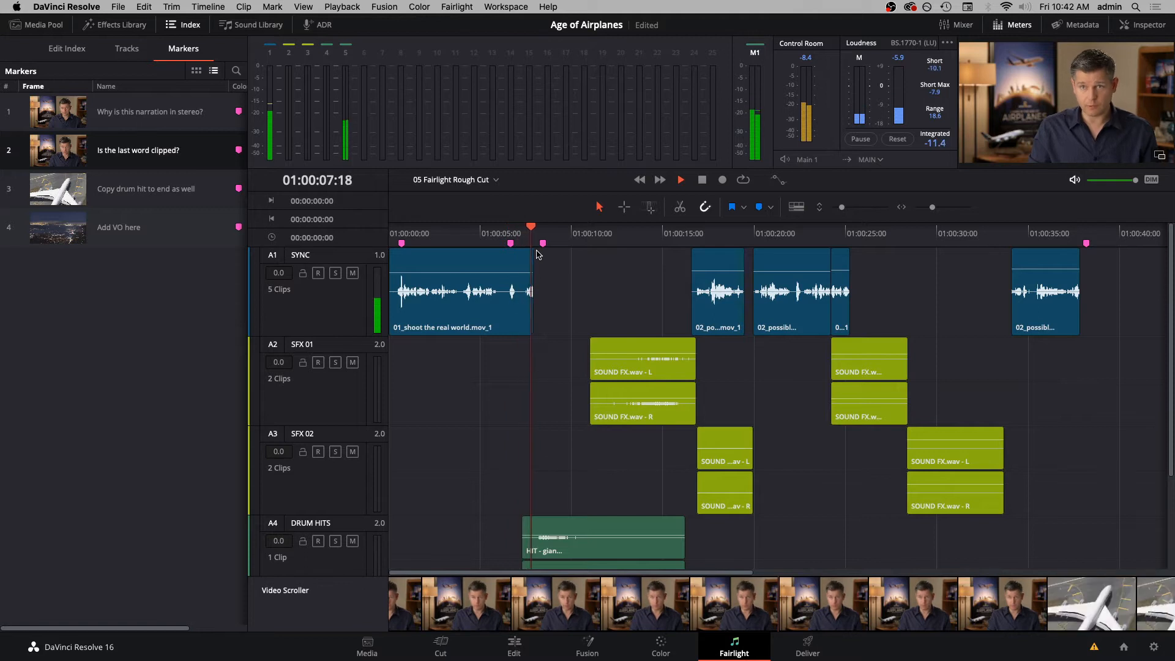
key("space")
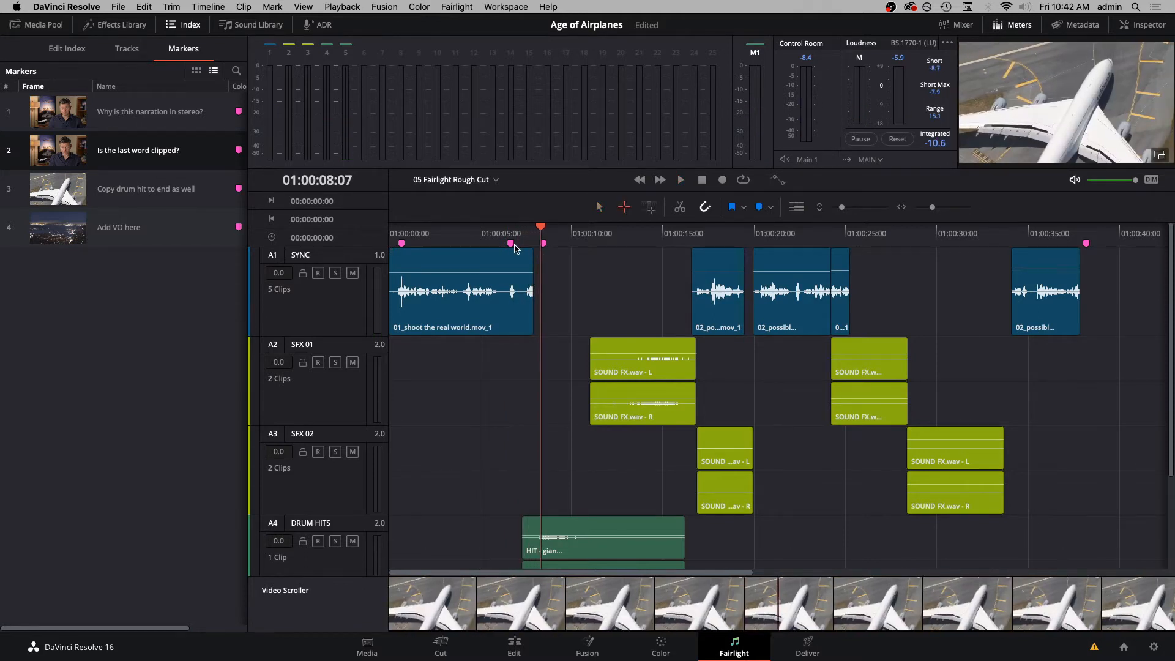
- Select the range from 01:00:06:23 to 01:00:08:16 around the first SYNC clip's end and play it in a loop
left_click(541, 273)
left_click_drag(547, 275, 516, 302)
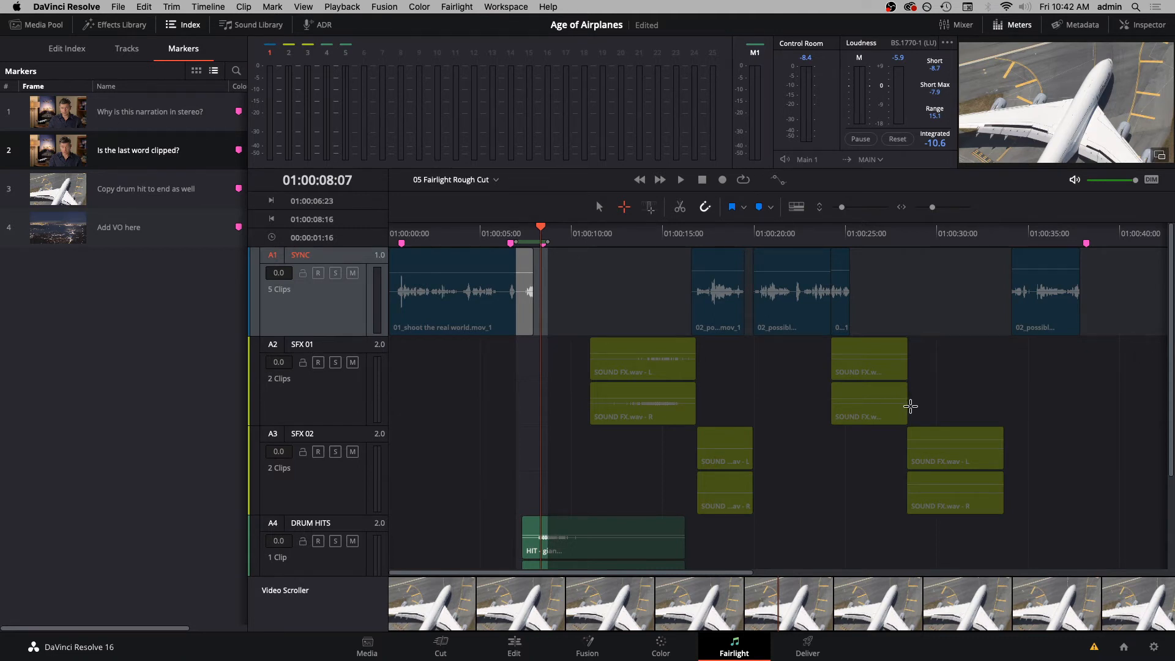
key("super+equal")
key("super+equal")
left_click(746, 180)
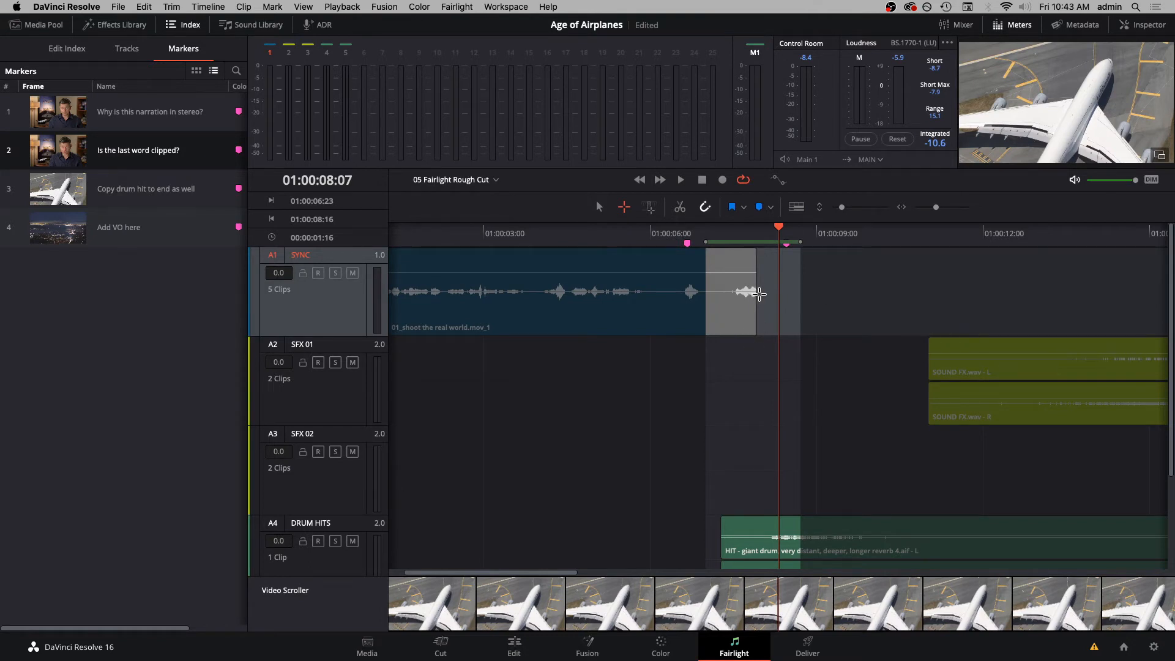
key("space")
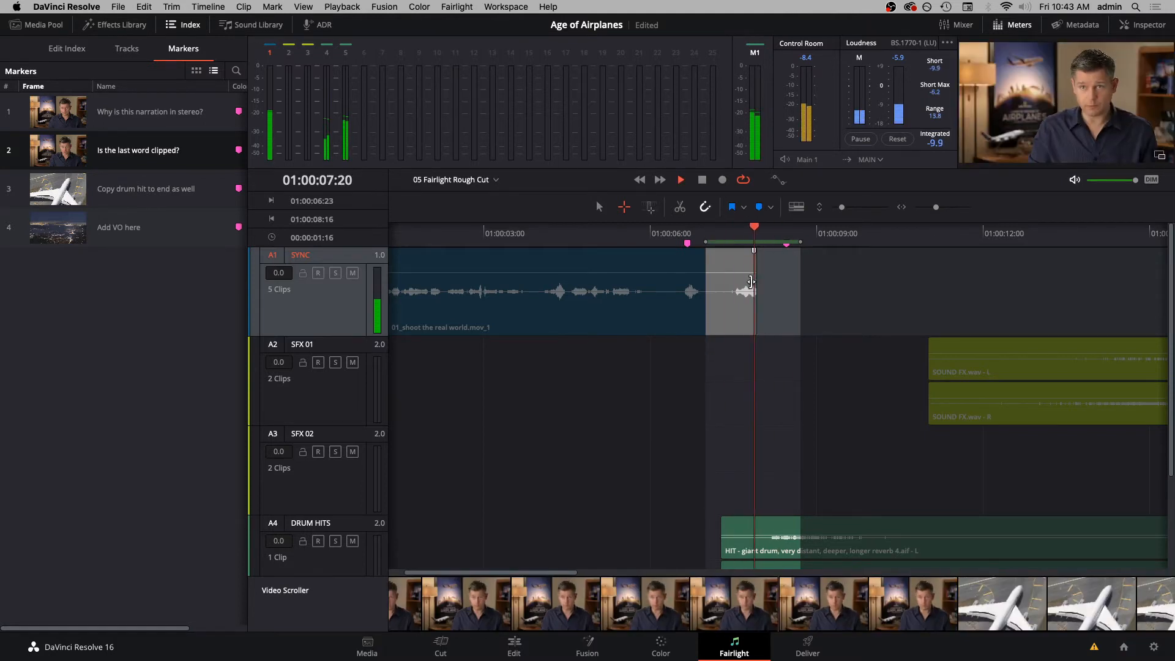
- Solo the SYNC track during loop playback and extend the first clip's end to recover its last word
key("space")
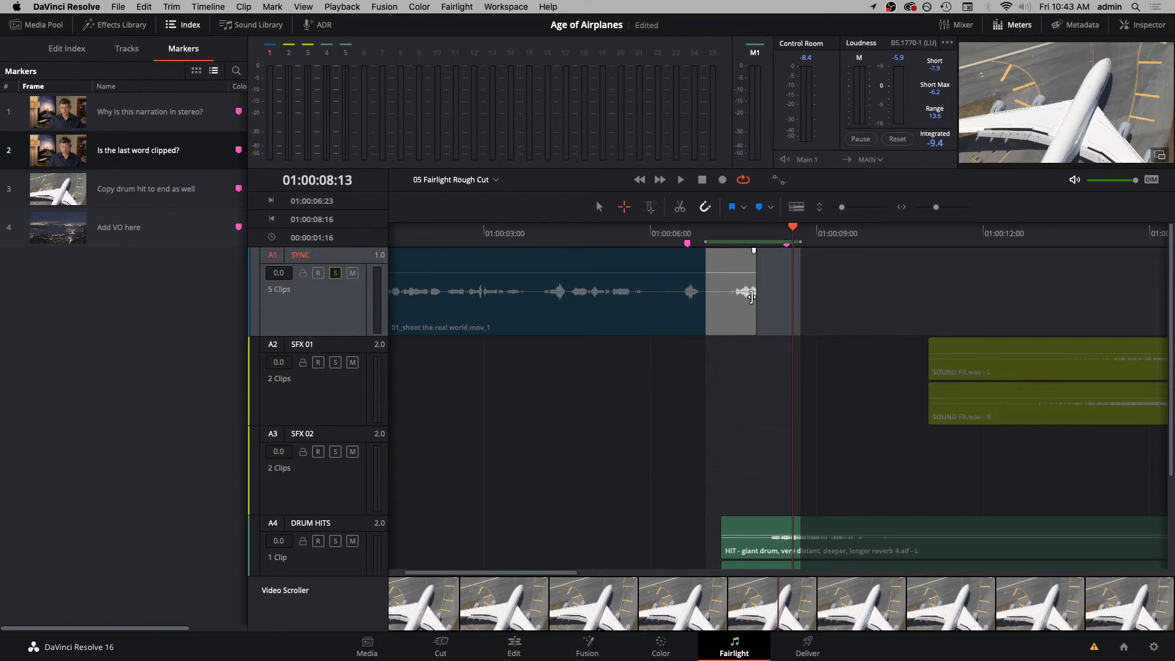
key("space")
left_click_drag(752, 297, 765, 313)
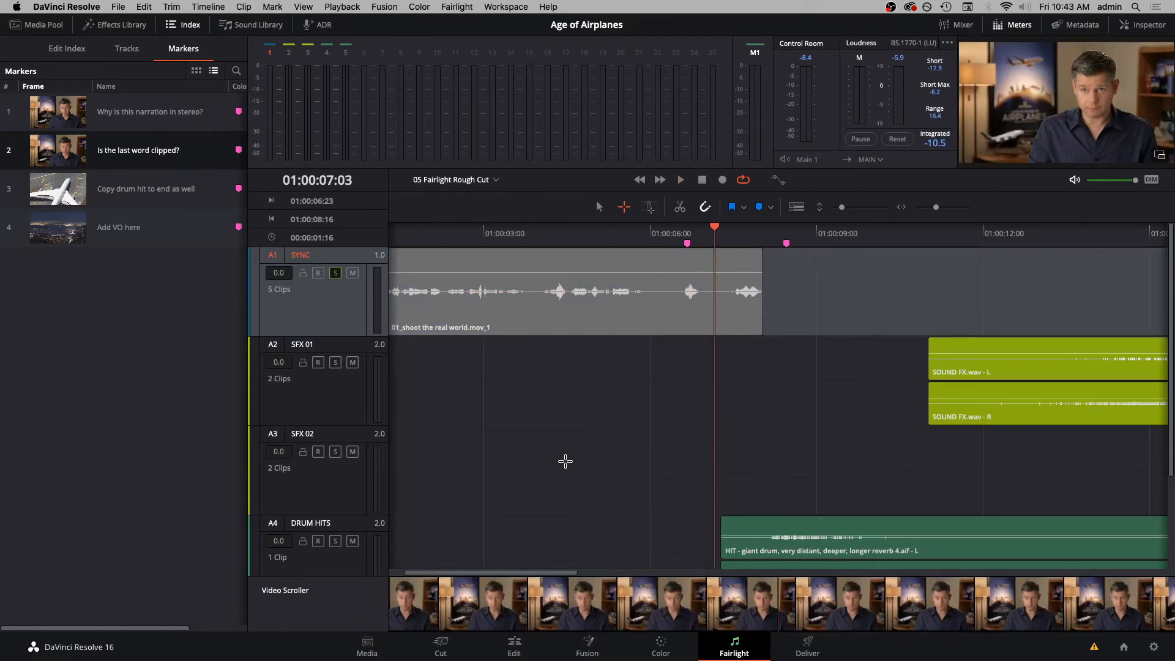
key("a")
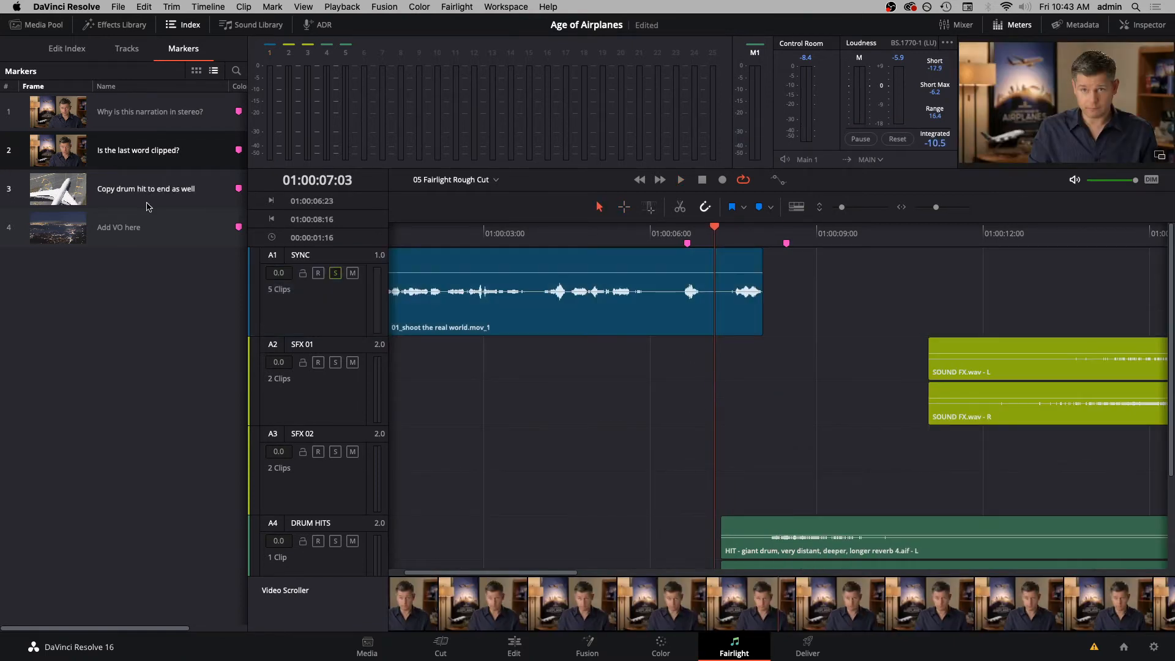
- Select the drum hit clip at the marker "Copy drum hit to end as well" and enlarge the DRUM HITS track height
left_click(145, 195)
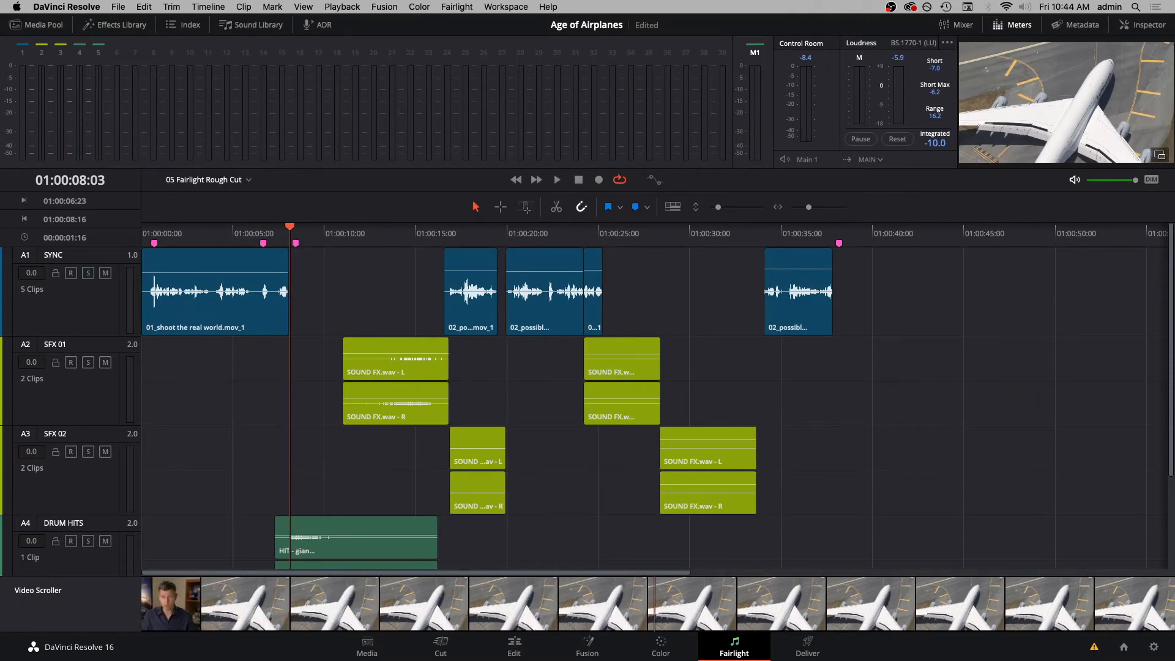
left_click(324, 522)
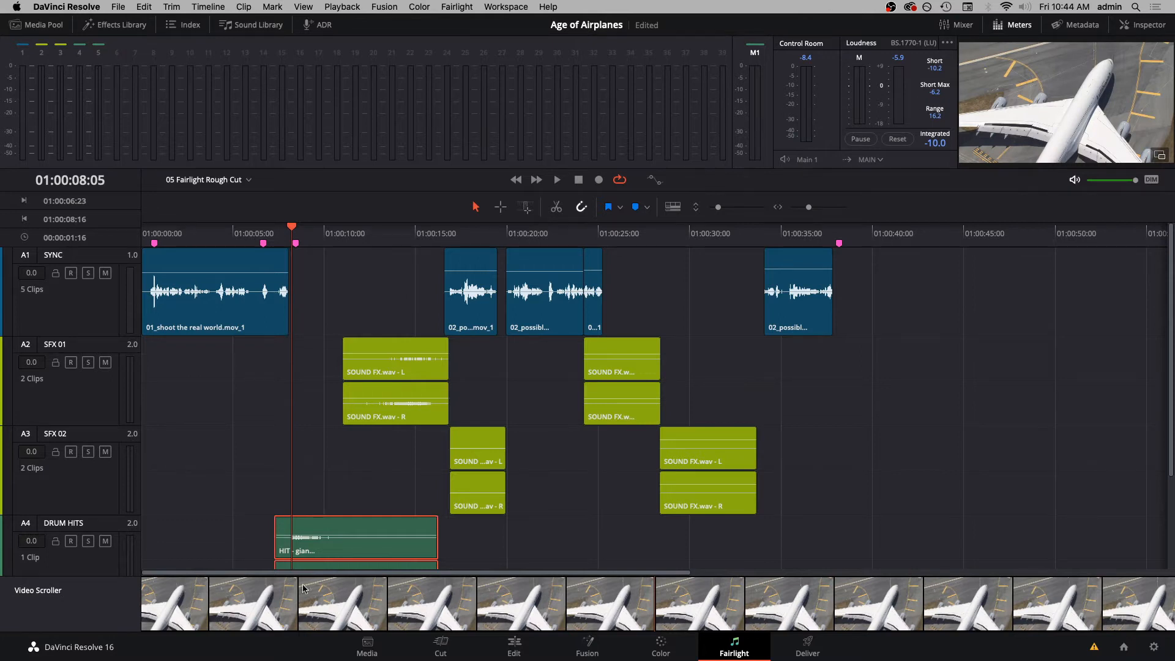
double_click(119, 530)
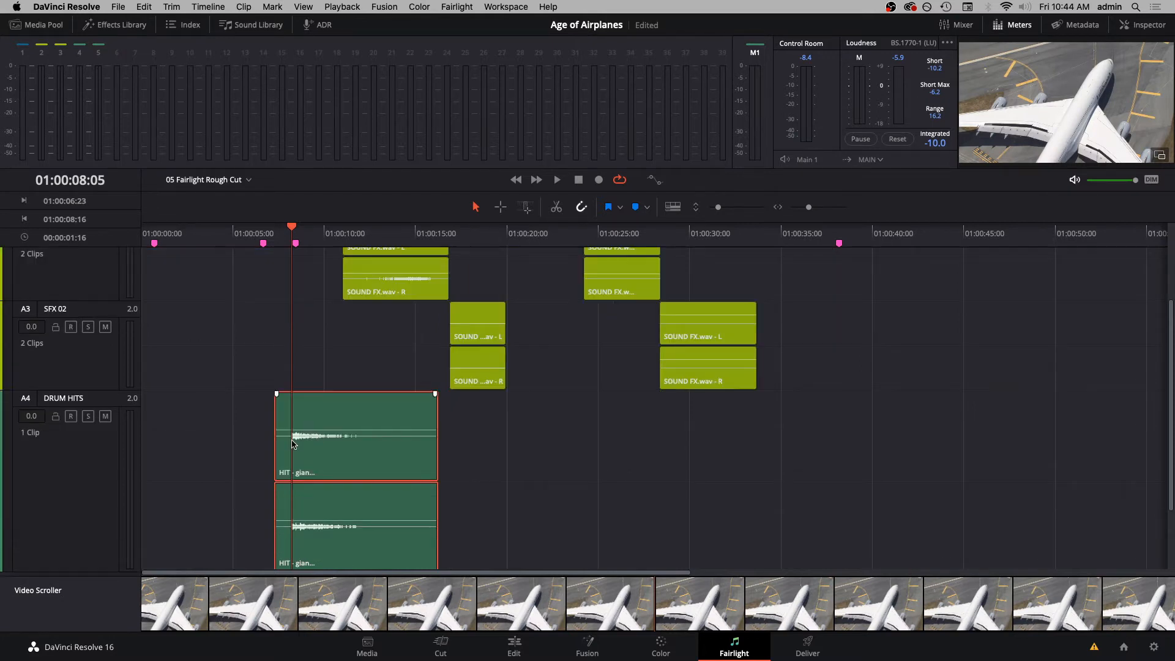
- Place the playhead exactly on the start of the drum hit's waveform at 01:00:08:05
key("Left")
key("Right")
key("Right")
key("Right")
key("Right")
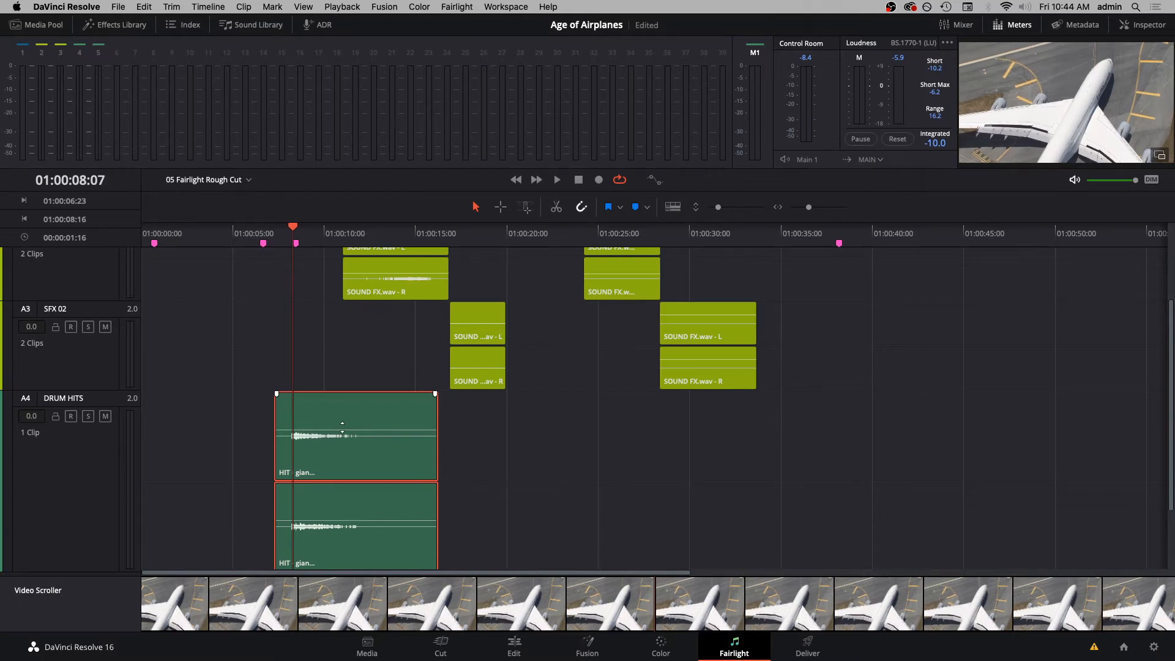
key("Left")
key("Left")
key("Left")
key("Left")
key("Right")
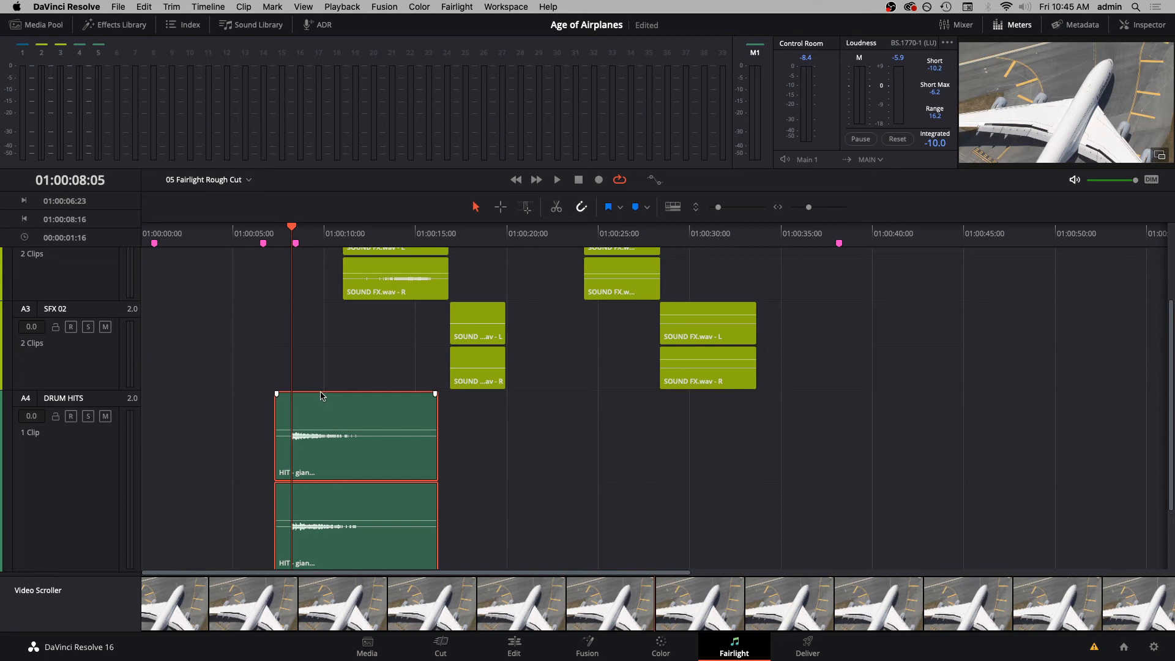
- Copy the drum hit clip along its track so the hit lands on the Airplanes title's first frame at 01:00:39:17
left_click_drag(321, 392, 321, 392)
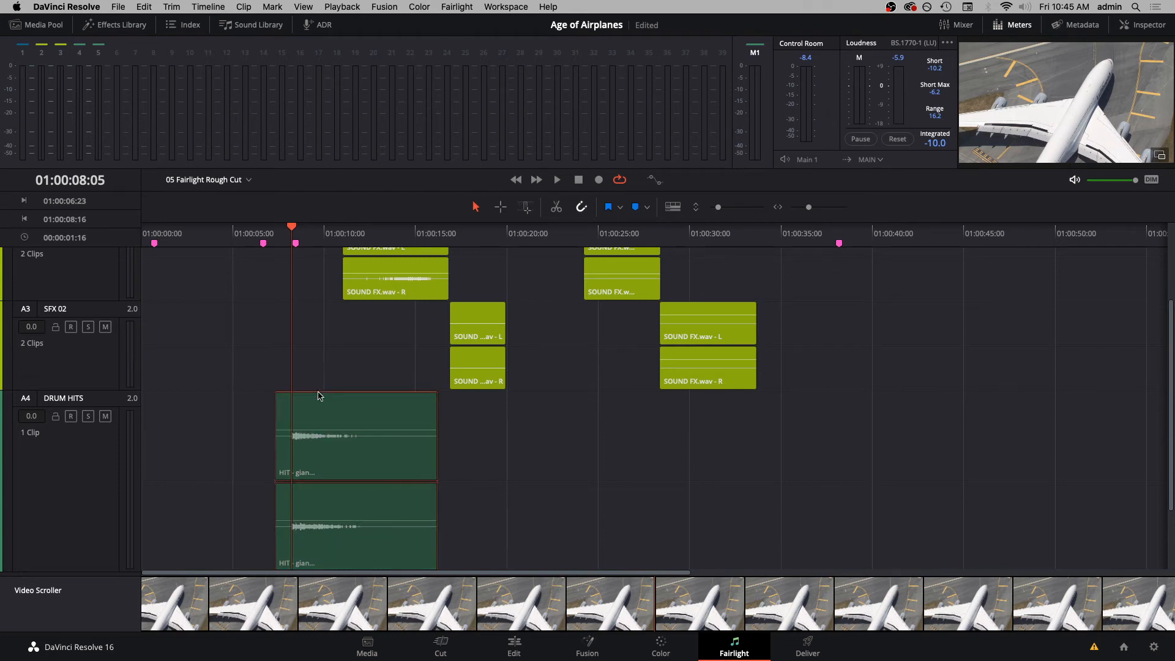
left_click_drag(292, 228, 878, 520)
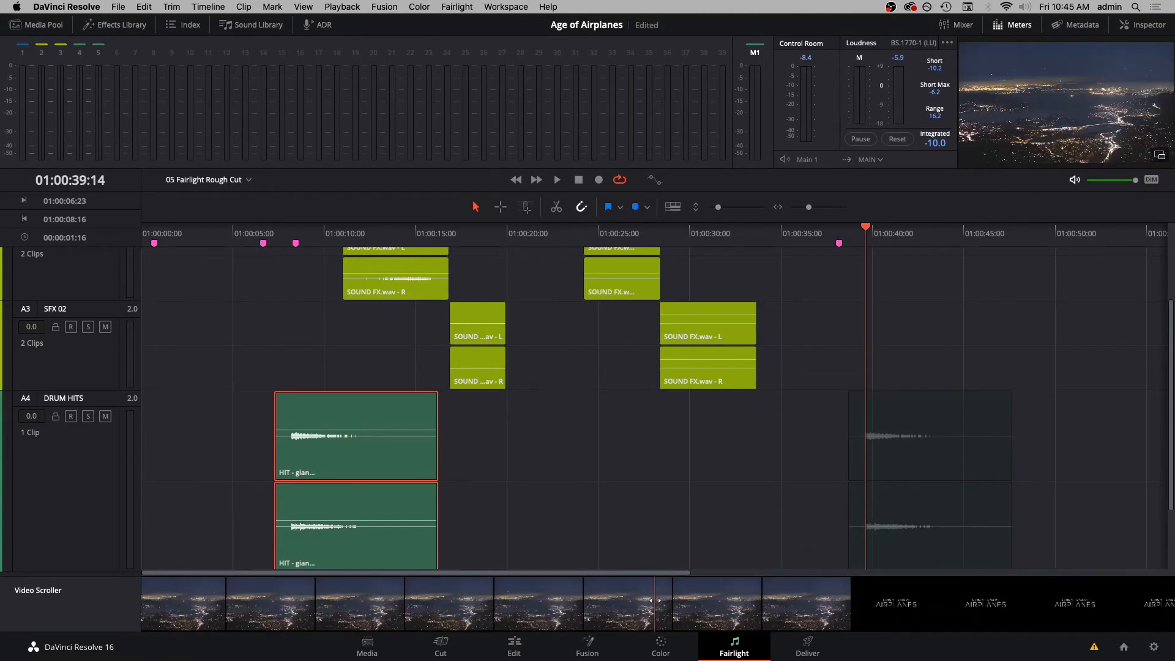
key("Right")
key("Right")
key("Right")
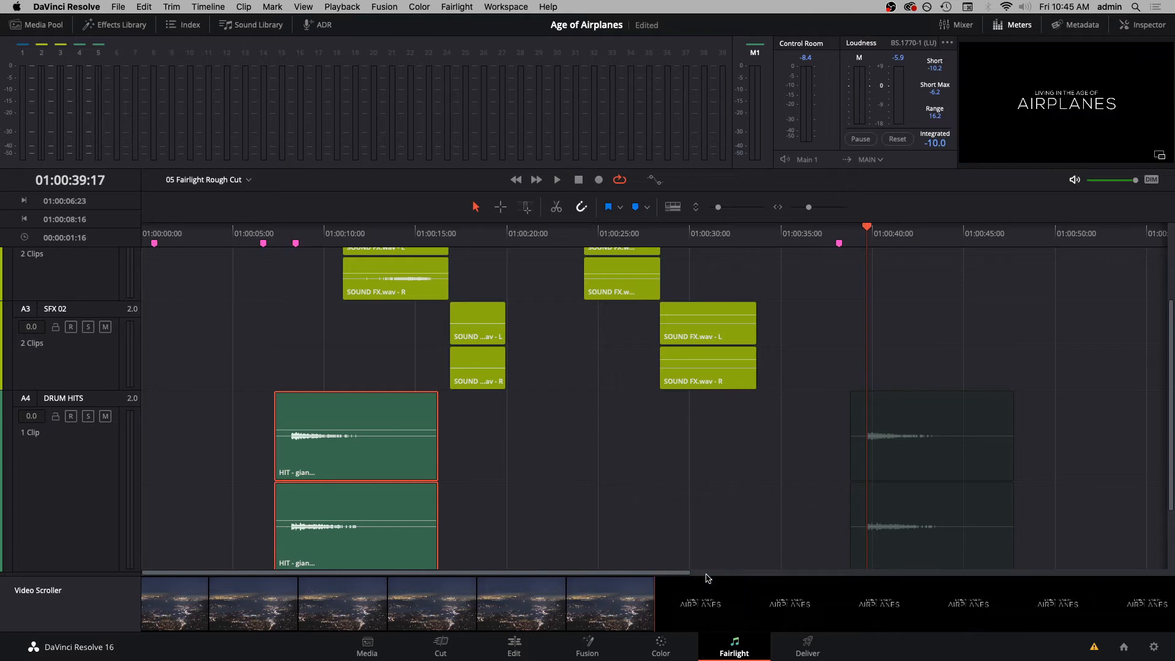
left_click(879, 501)
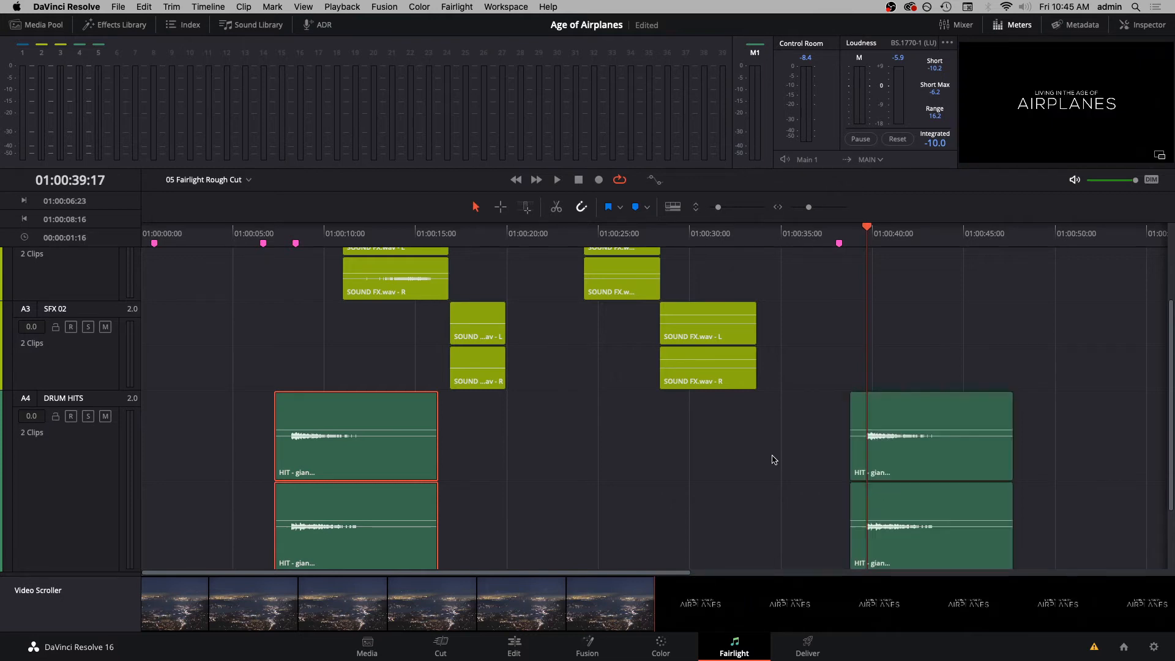
- Play the range from 01:00:31:13 to 01:00:47:18 to check the copied drum hit under the title
left_click_drag(867, 228, 825, 242)
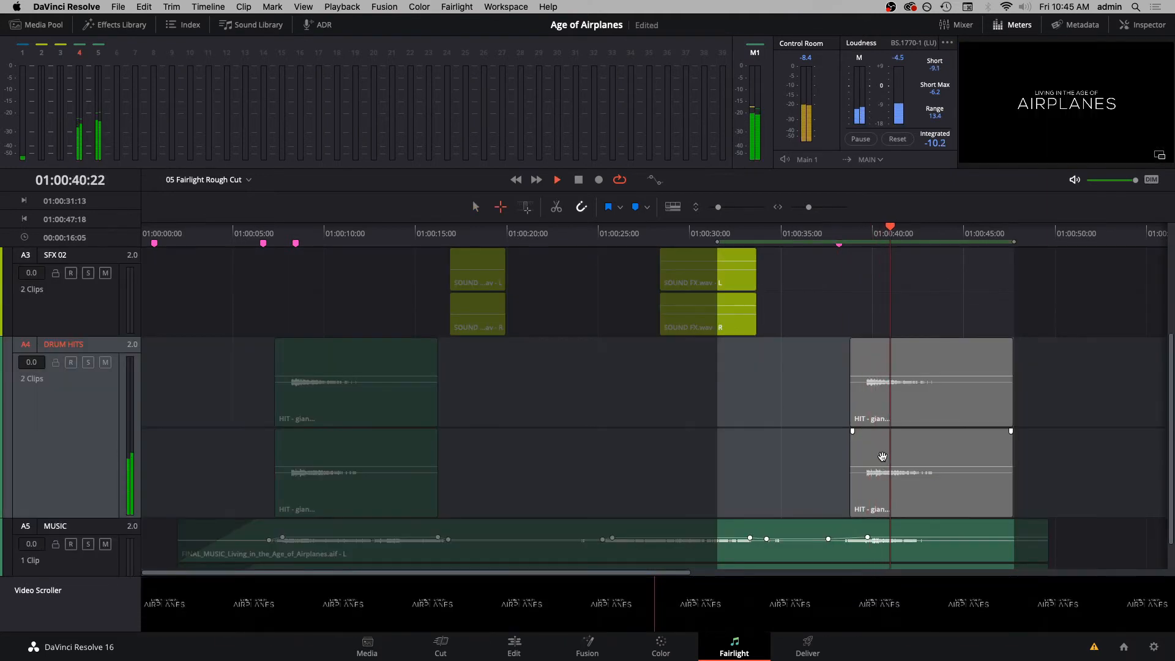
key("space")
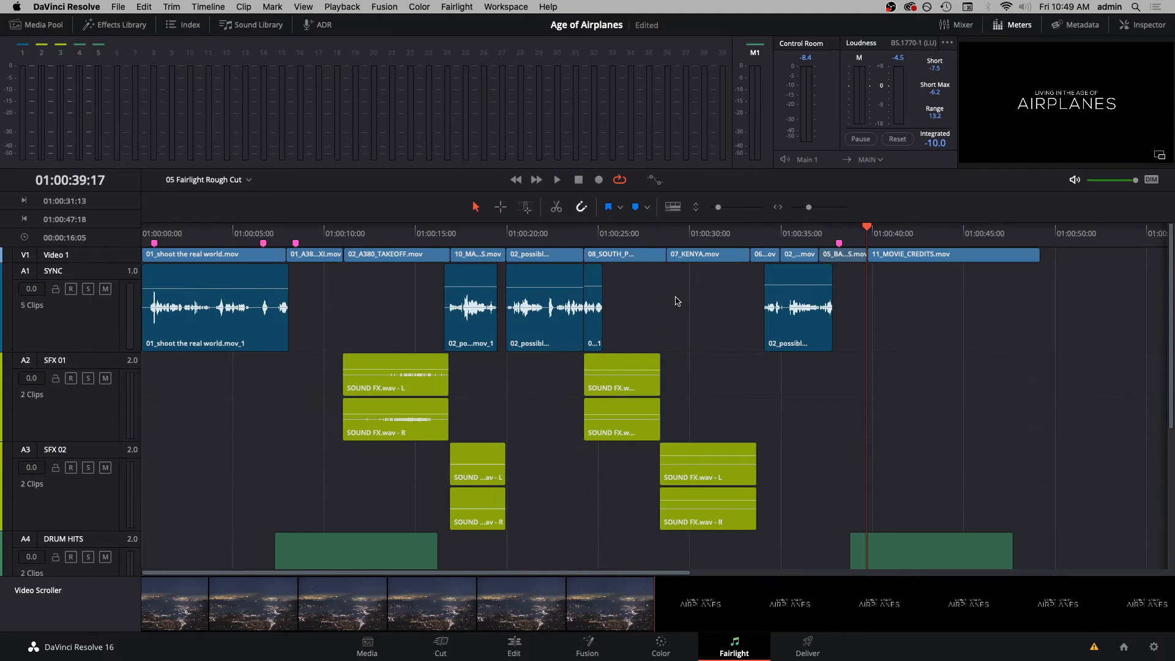
key("super+space")
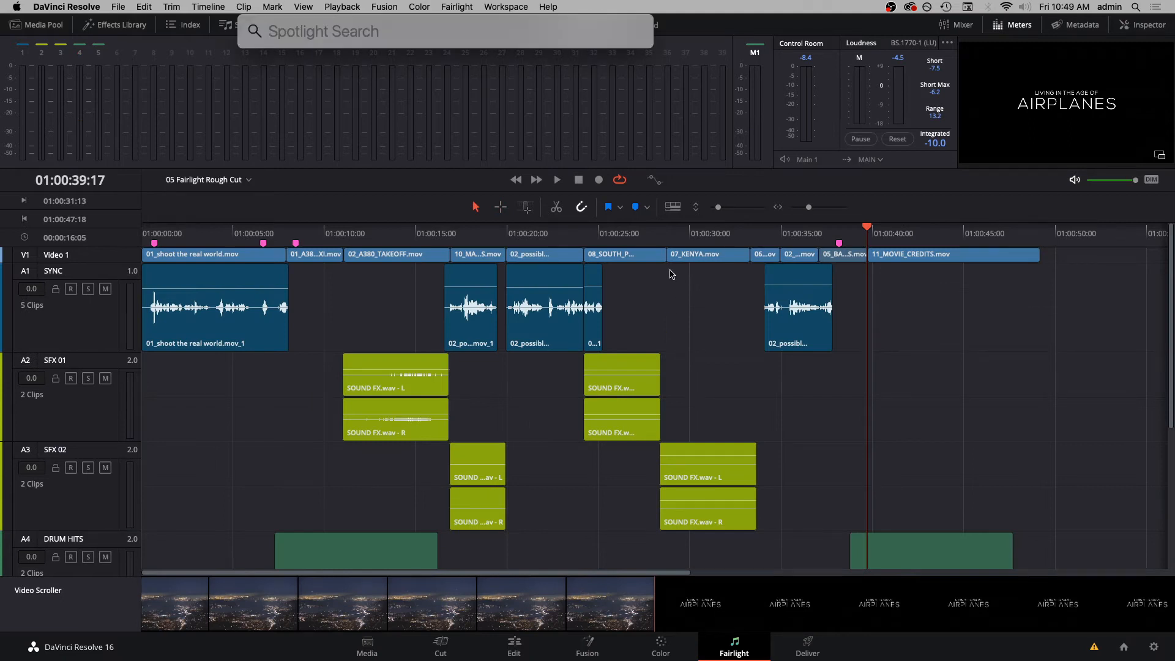
- Open the macOS Sound preferences to check which microphone is selected for sound input
type("sound")
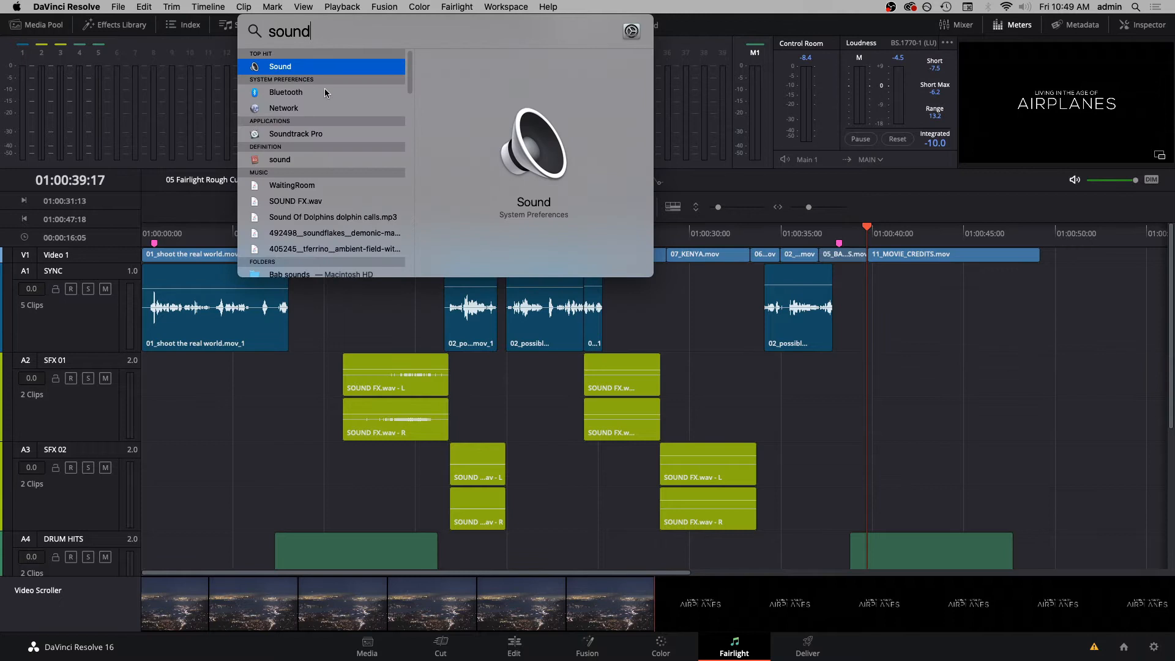
key("Return")
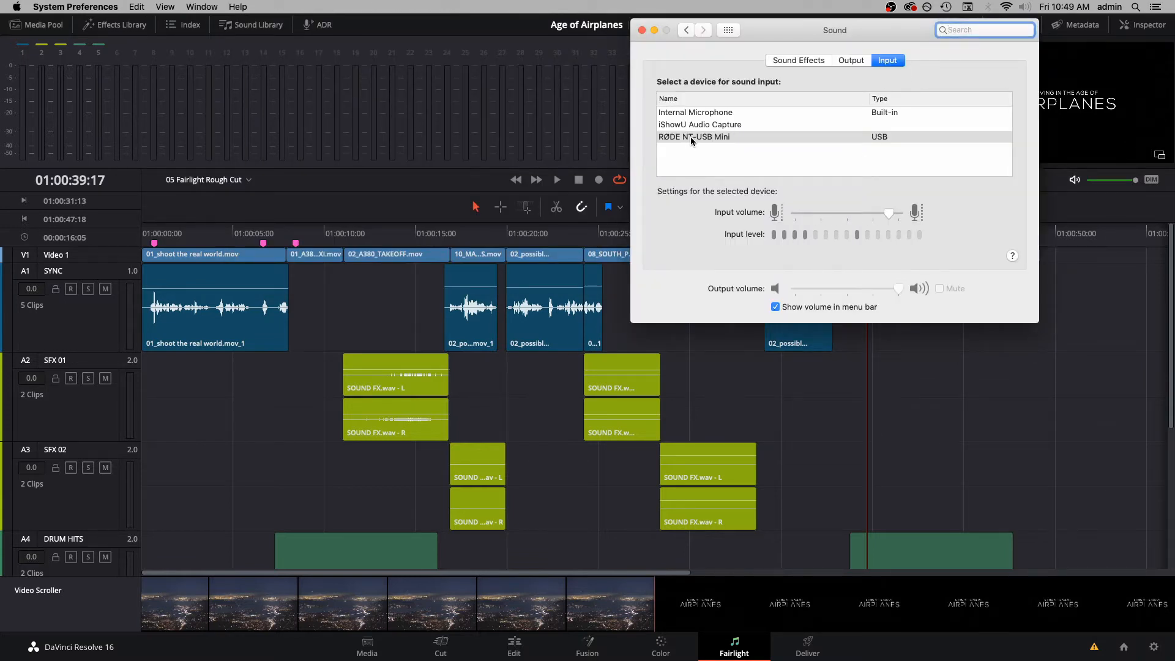
left_click(643, 32)
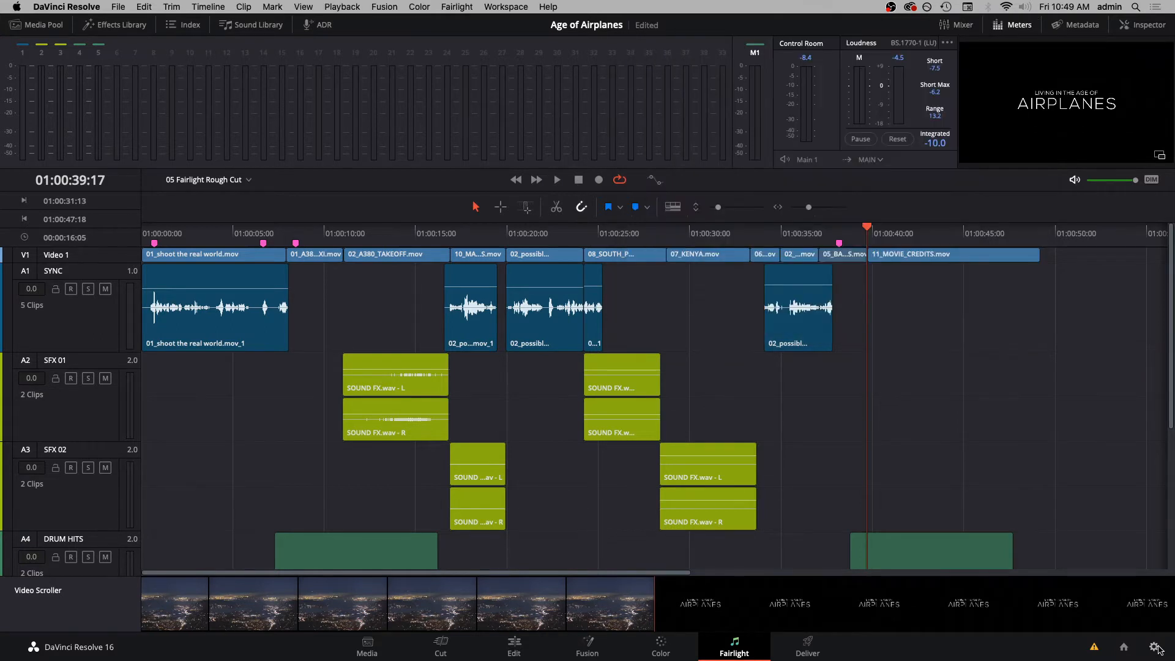
- Review the project's Capture and Playback settings, checking the folder where captured clips are saved, and leave them without saving
left_click(1153, 647)
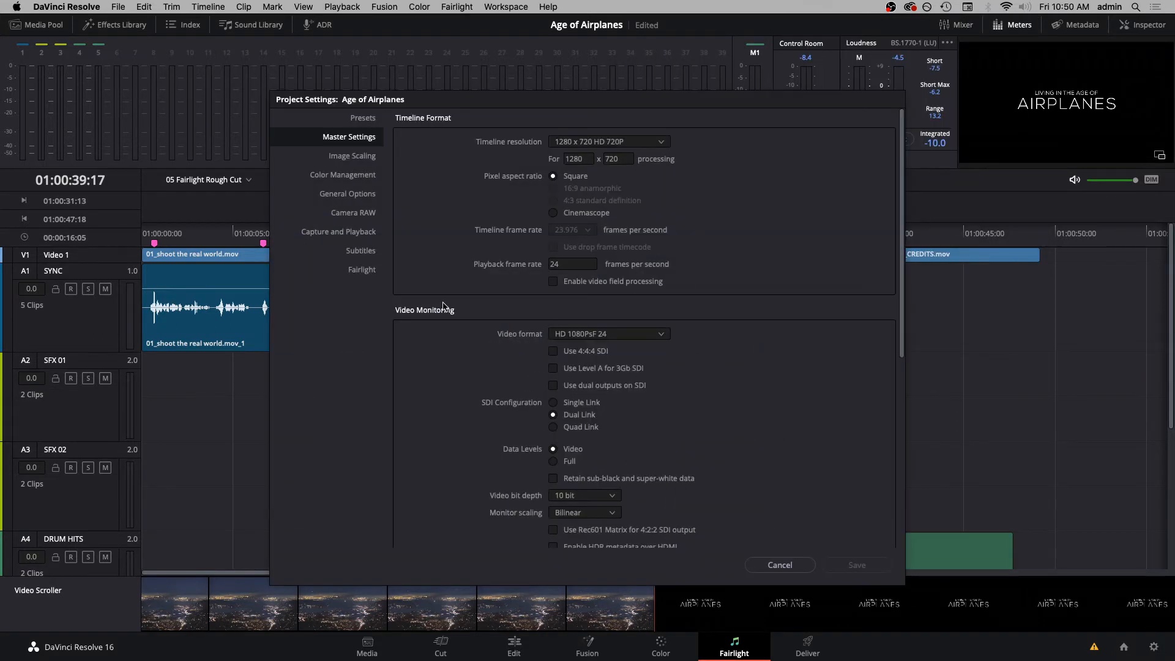
left_click(344, 233)
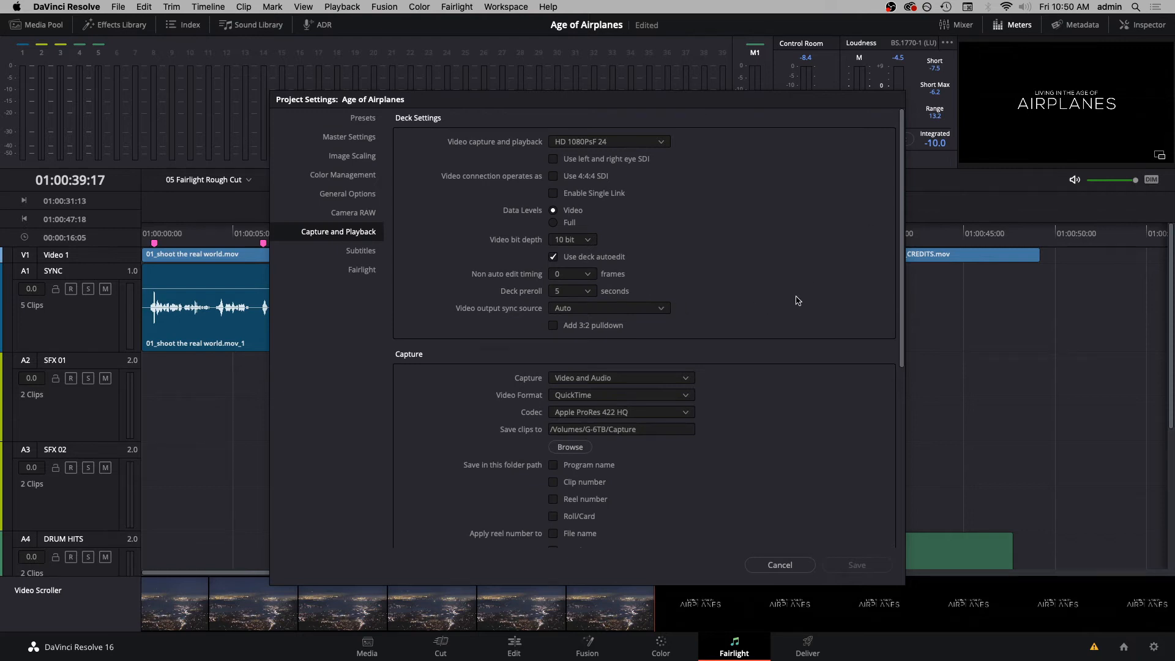
left_click(681, 383)
left_click(686, 383)
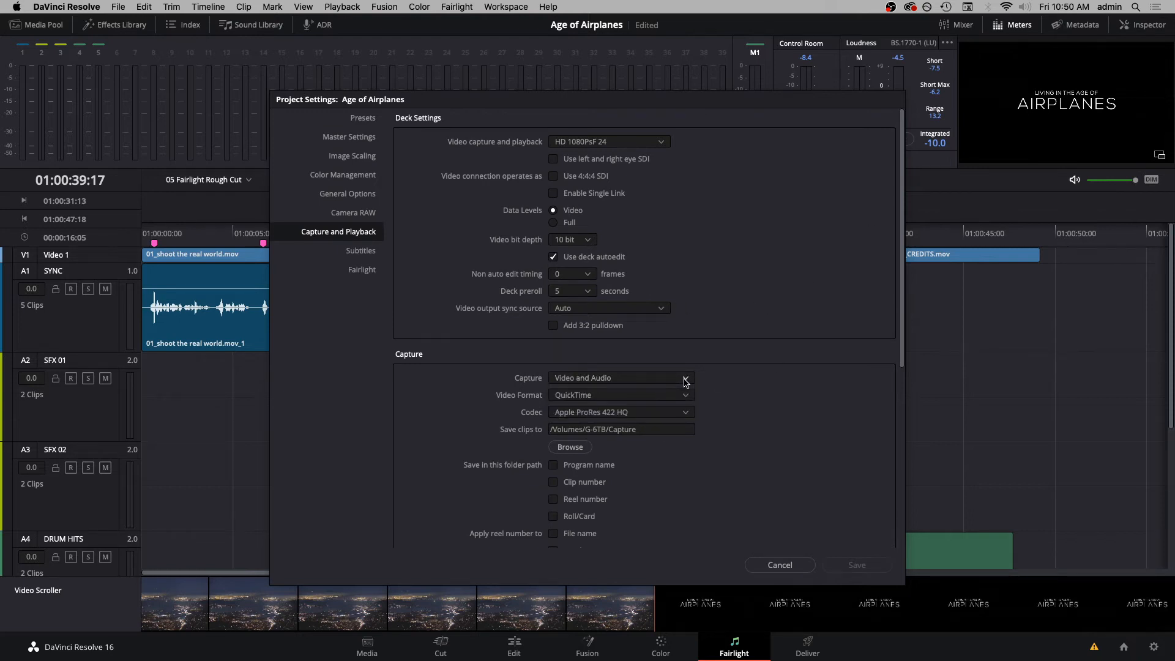
left_click(654, 431)
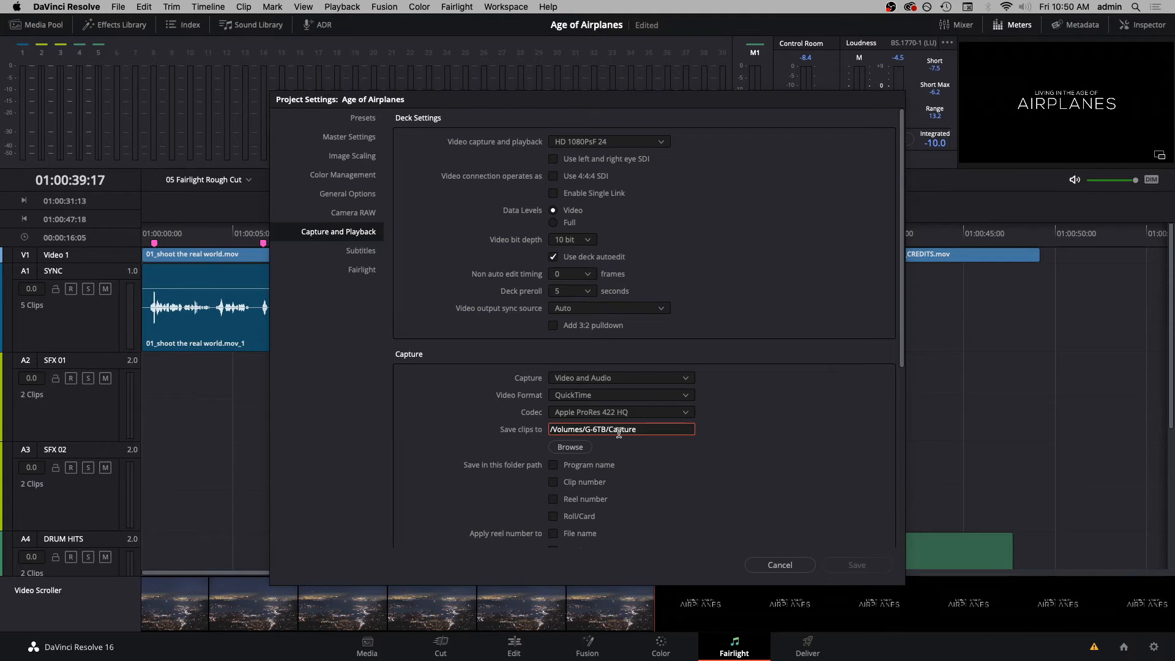
key("Return")
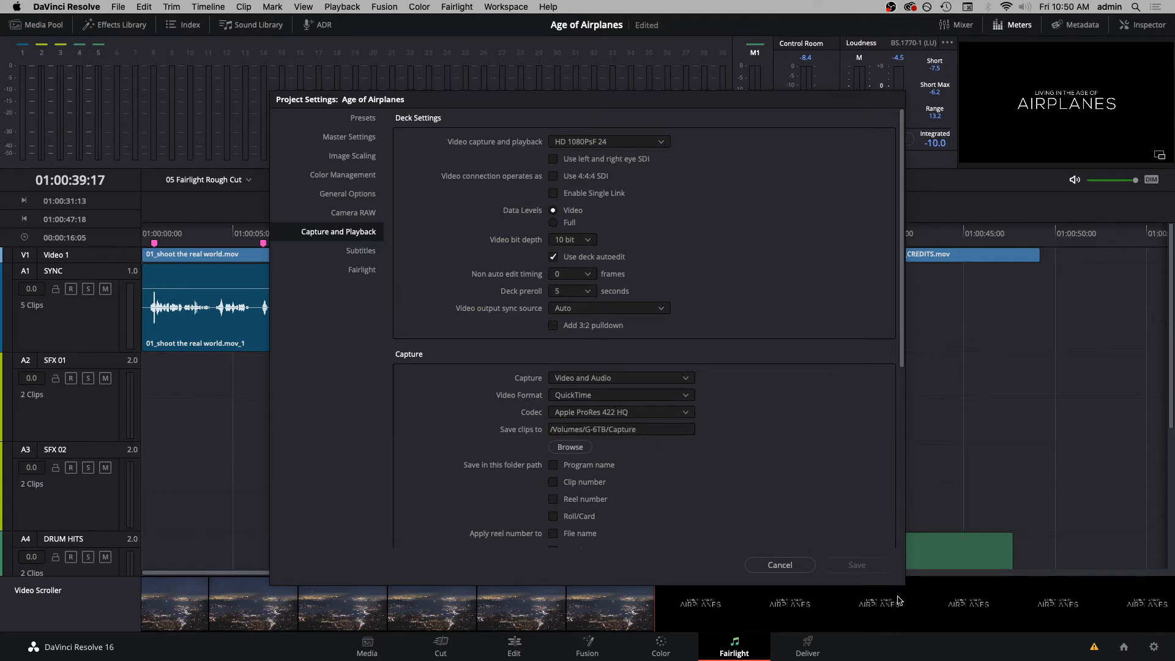
left_click(799, 566)
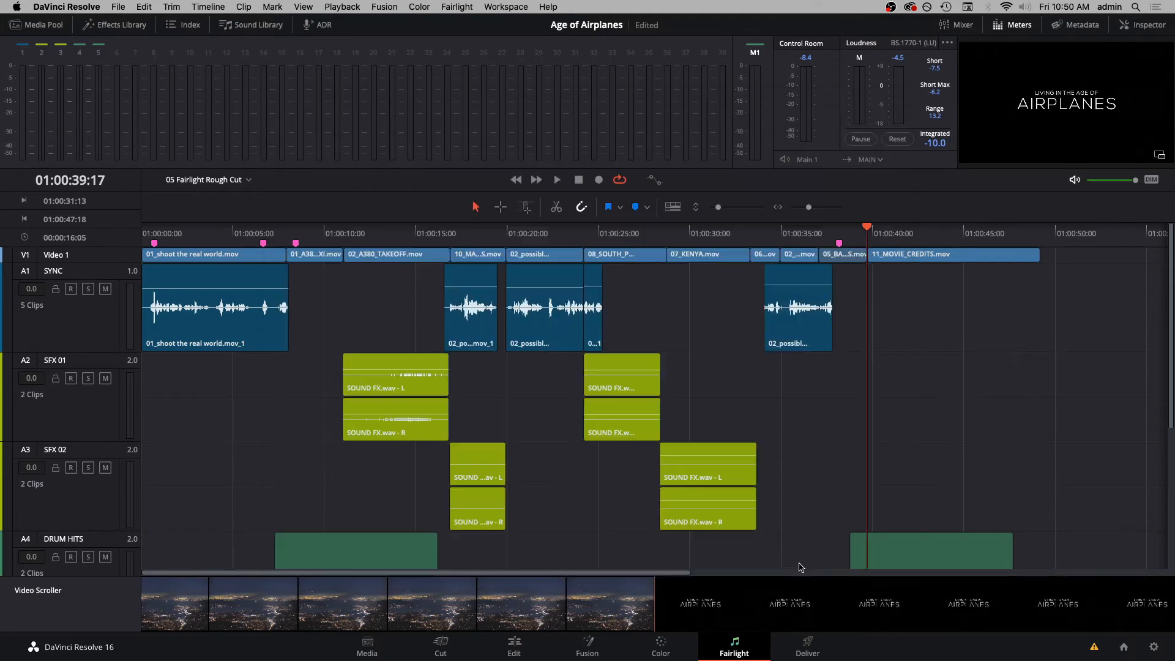
- Add one mono audio track below the SYNC track
scroll(102, 308, "down", 5)
right_click(103, 308)
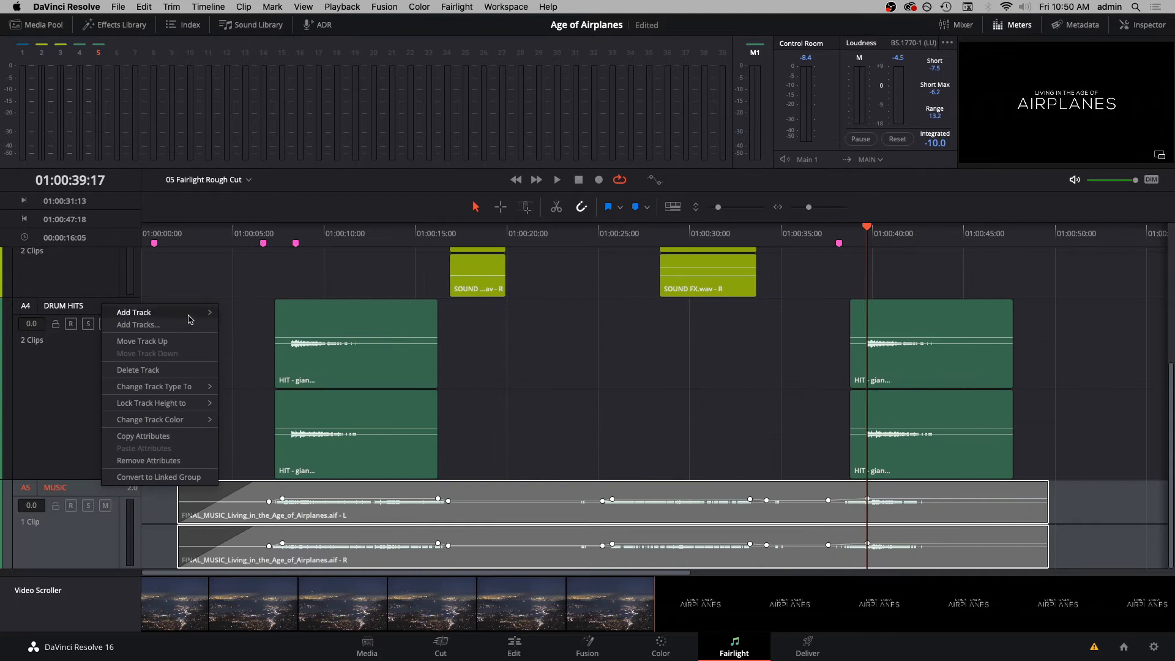
mouse_move(191, 319)
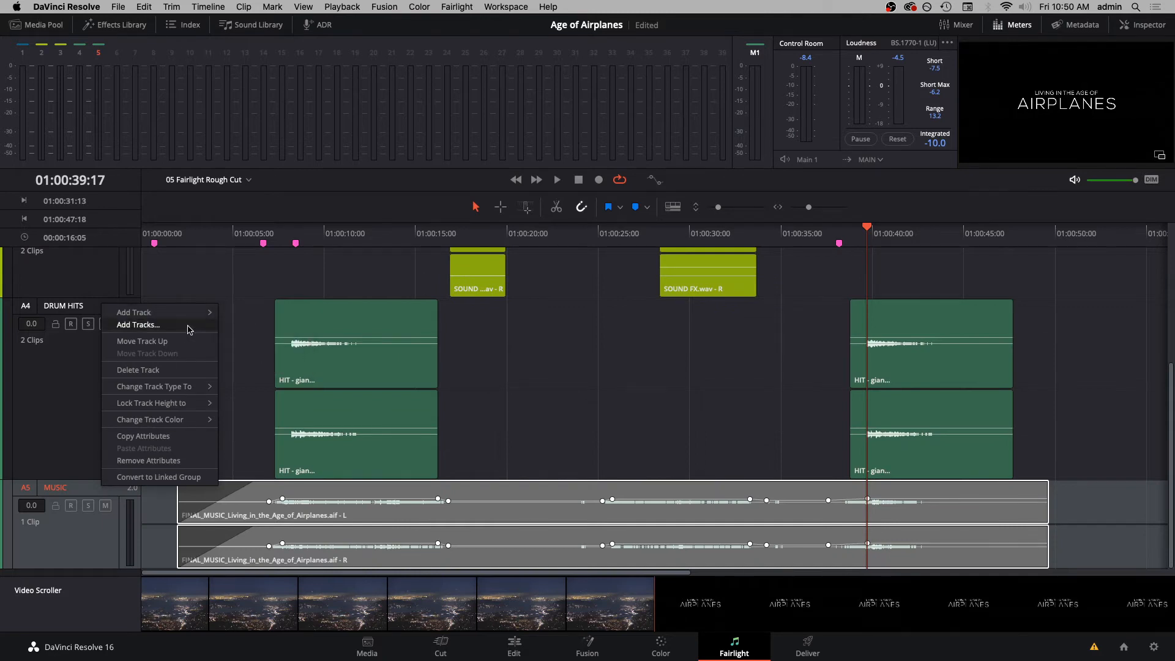
left_click(191, 325)
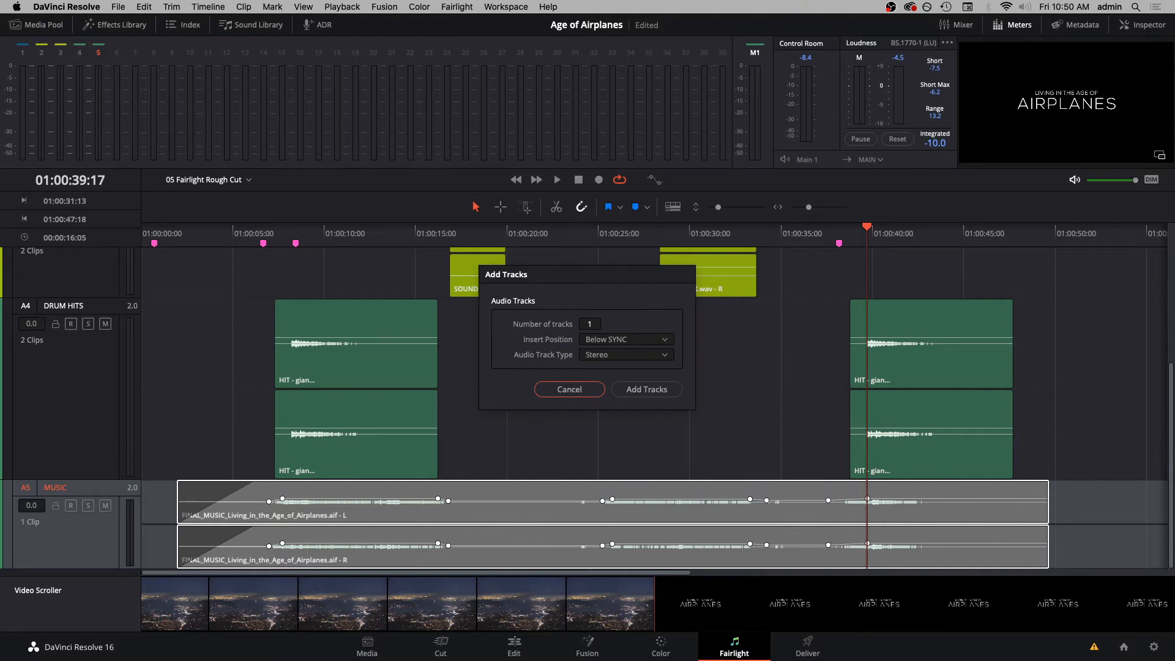
left_click(649, 344)
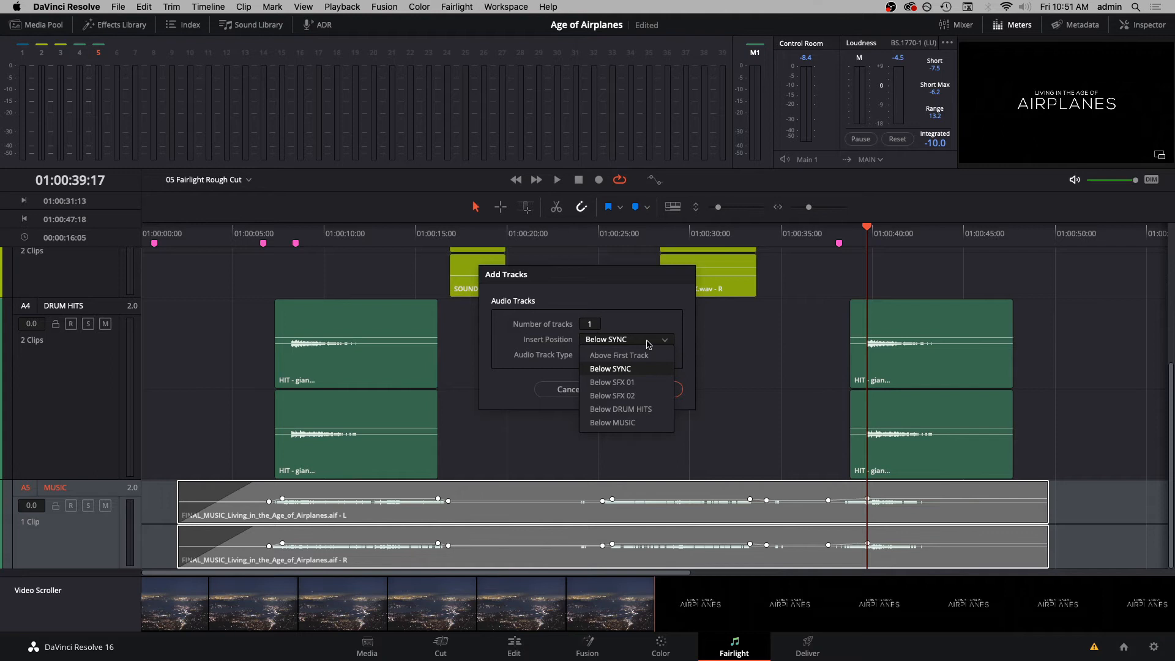
left_click(649, 345)
left_click(649, 361)
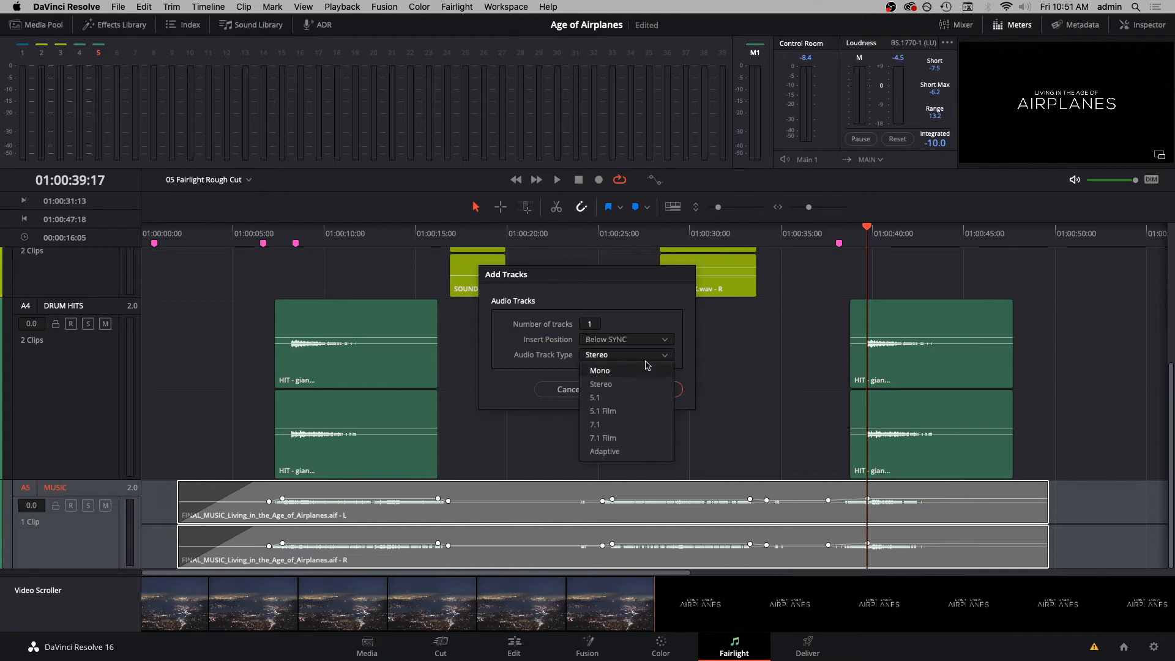
left_click(639, 375)
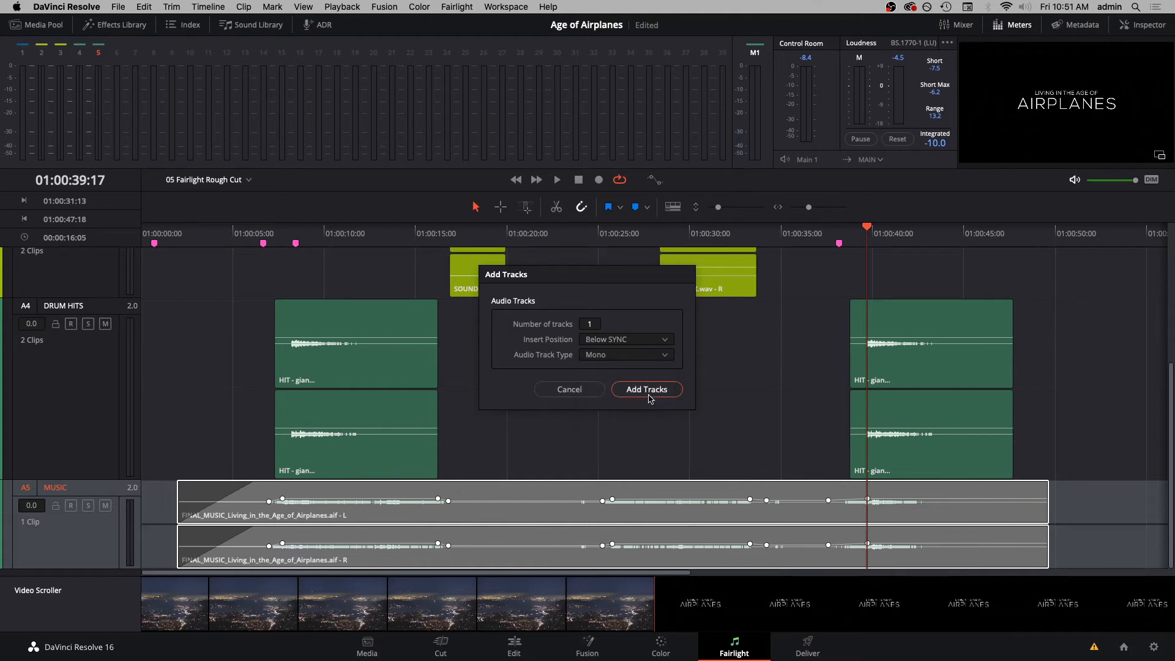
left_click(648, 392)
- Rename the new A2 mono track as VO
scroll(330, 420, "up", 5)
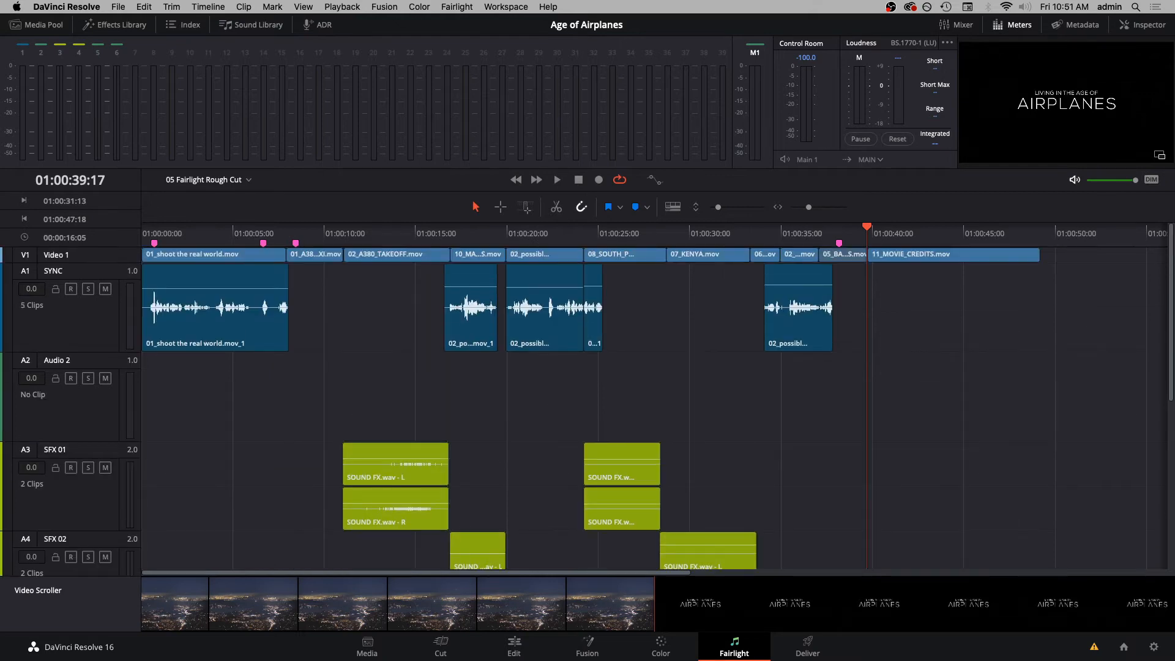
double_click(60, 361)
type("VO")
key("Return")
- Show the mixer, widen it to fit every channel strip, and select the VO strip
left_click(959, 25)
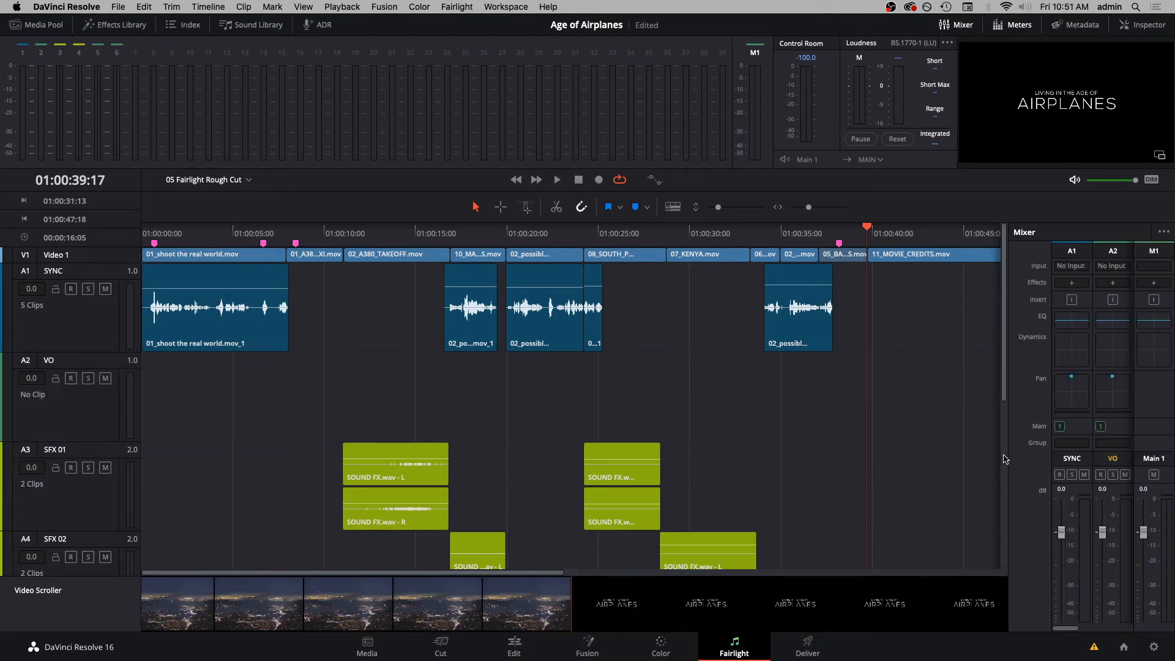
left_click_drag(1008, 453, 844, 453)
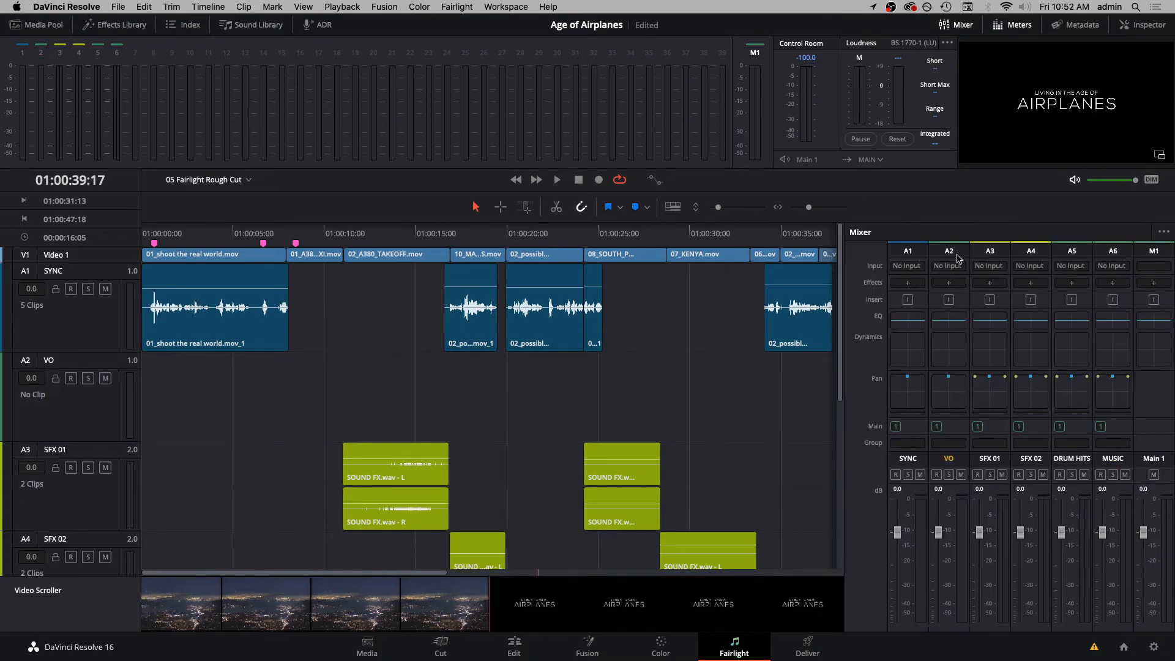
left_click(950, 251)
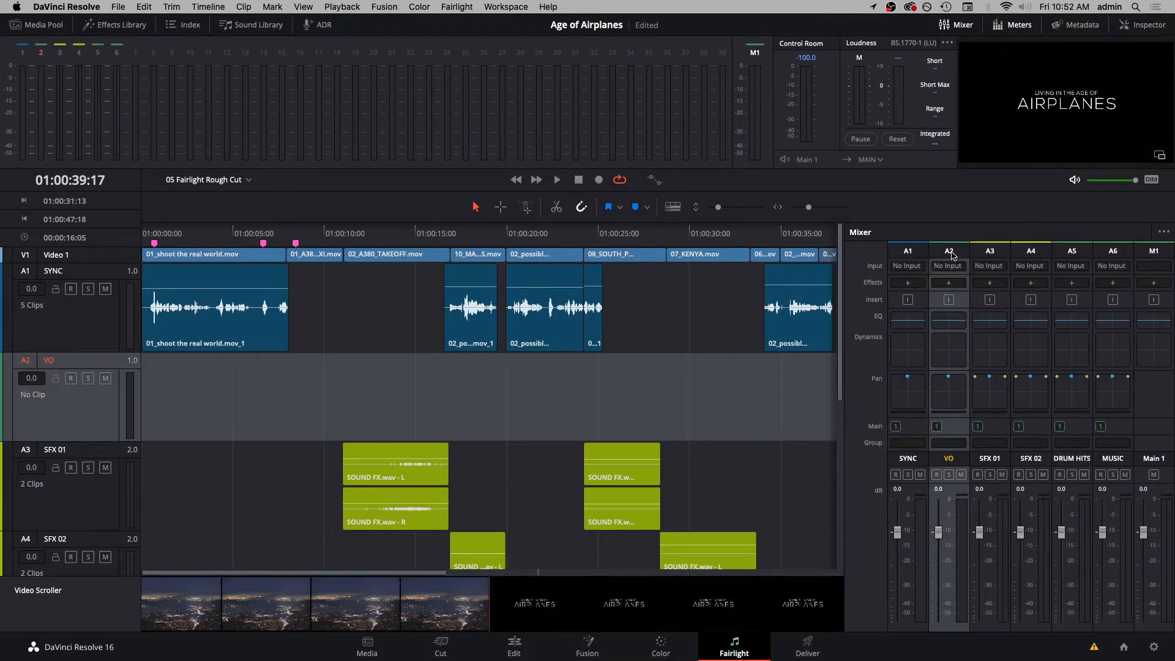
- Patch audio input 1 to the VO track input and close the patching window
left_click(950, 265)
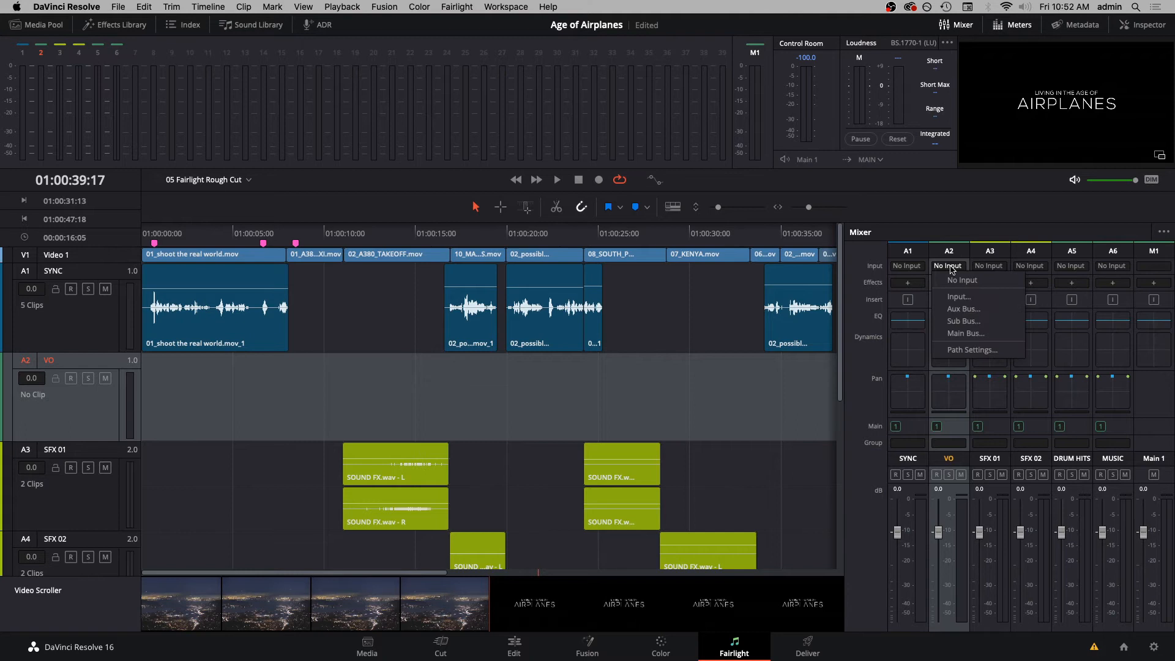
left_click(959, 297)
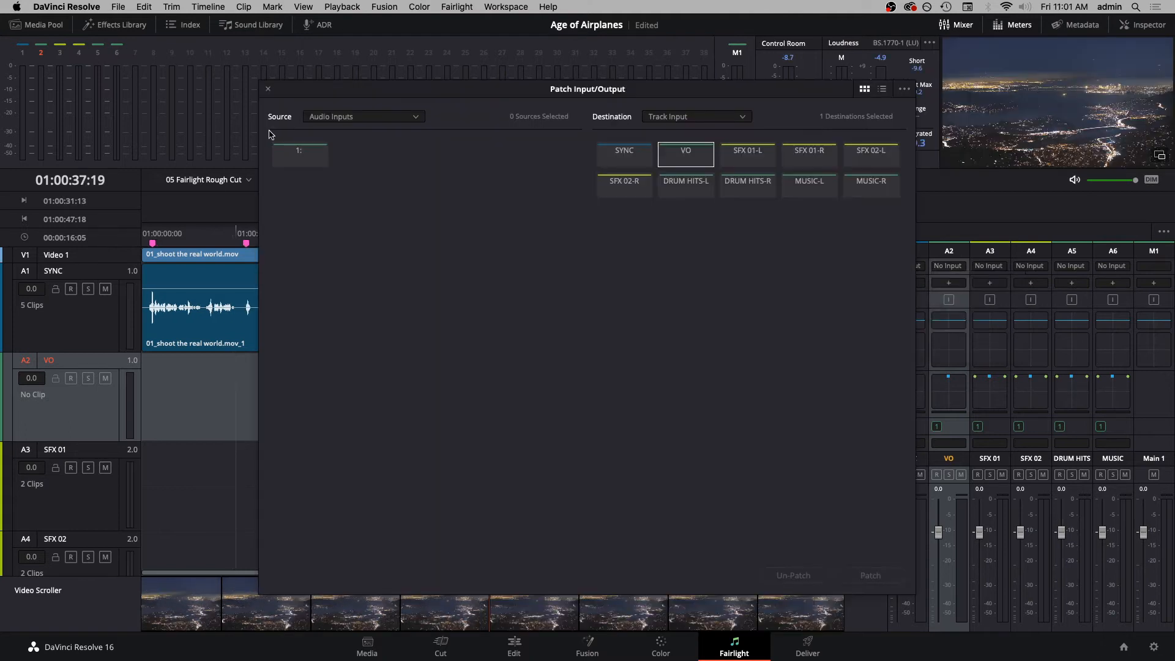
left_click(671, 159)
left_click(671, 159)
left_click(307, 159)
left_click(864, 578)
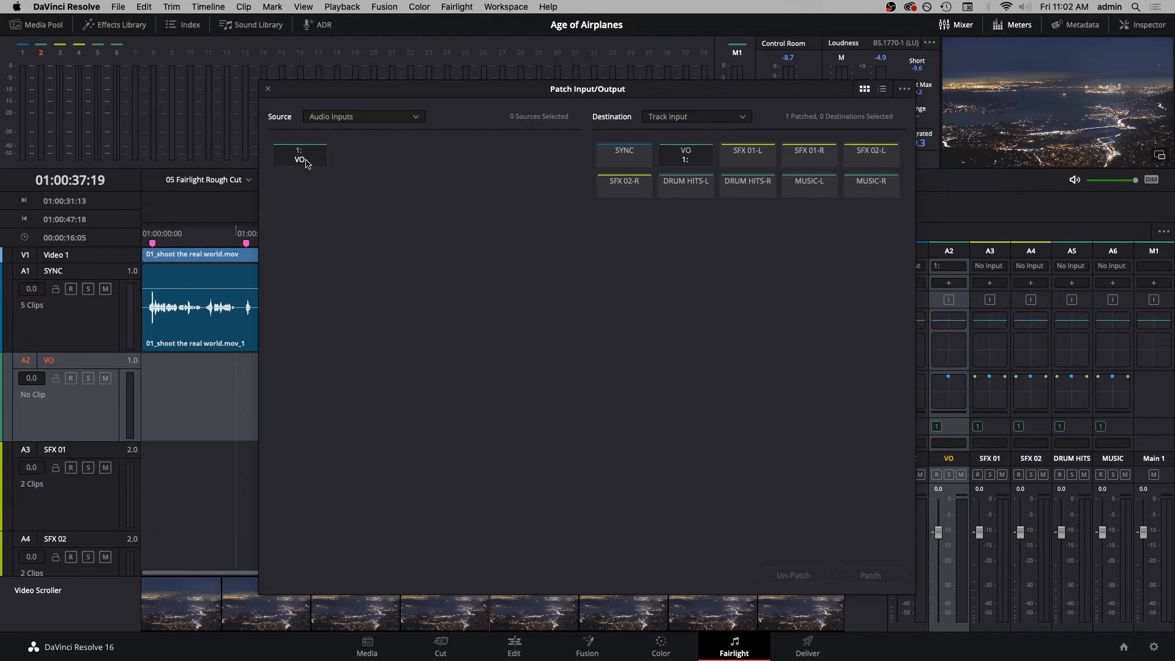
left_click(267, 89)
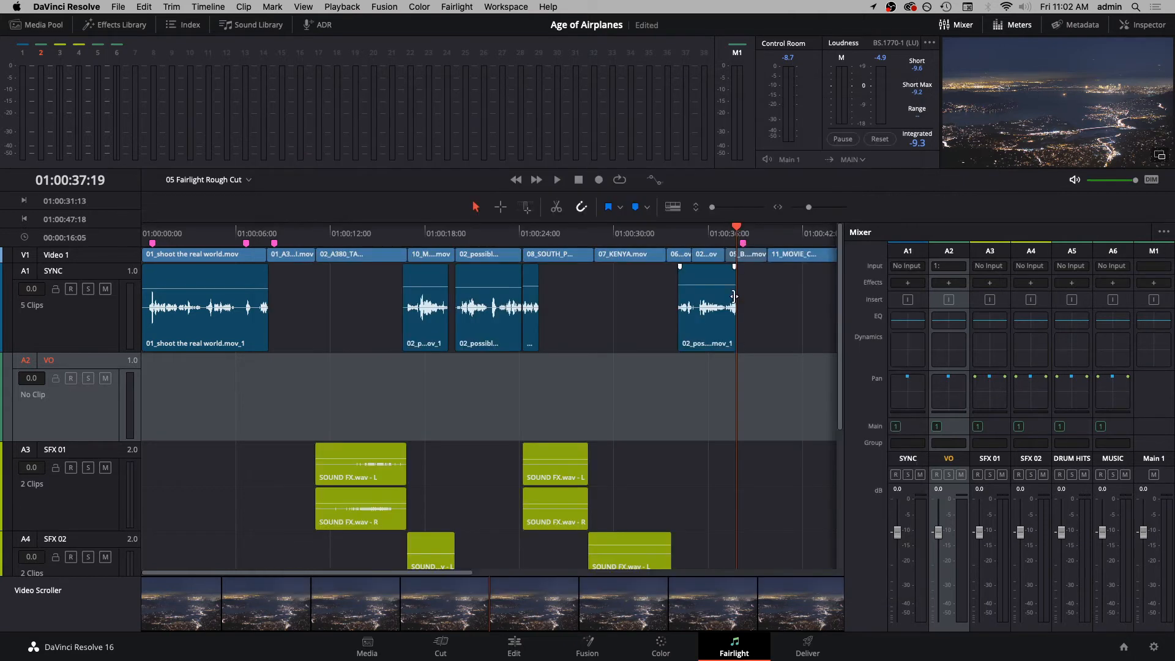
- Arm the VO track, narrow the mixer, and record a voice-over take starting at 01:00:37:19
left_click(70, 380)
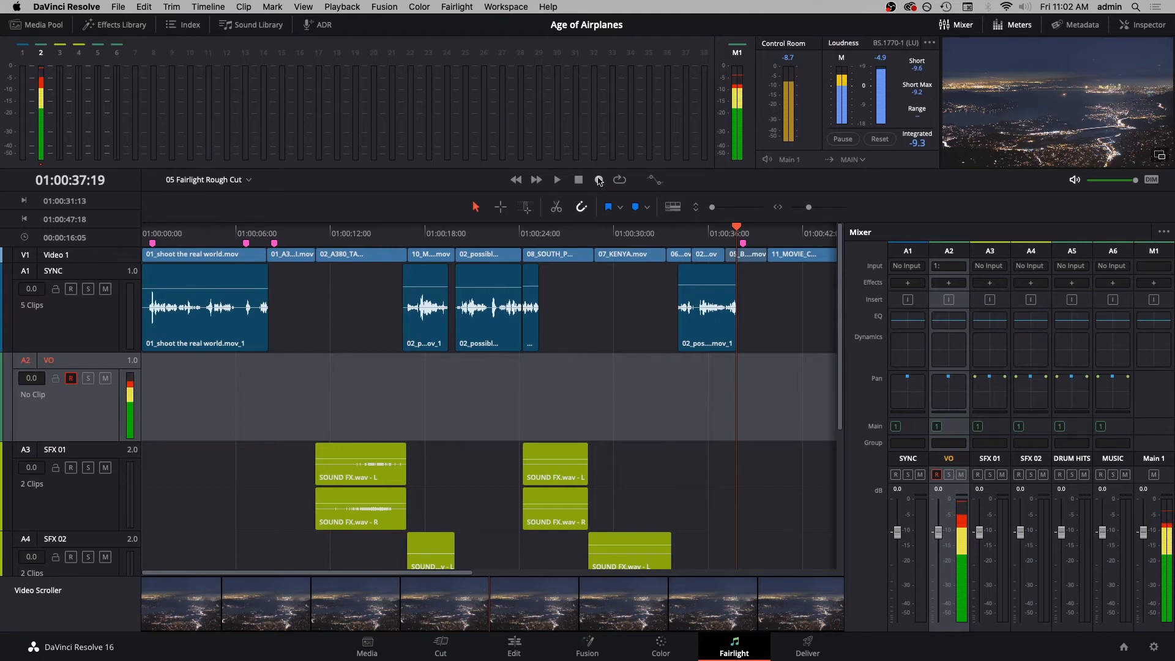
left_click_drag(908, 310, 989, 310)
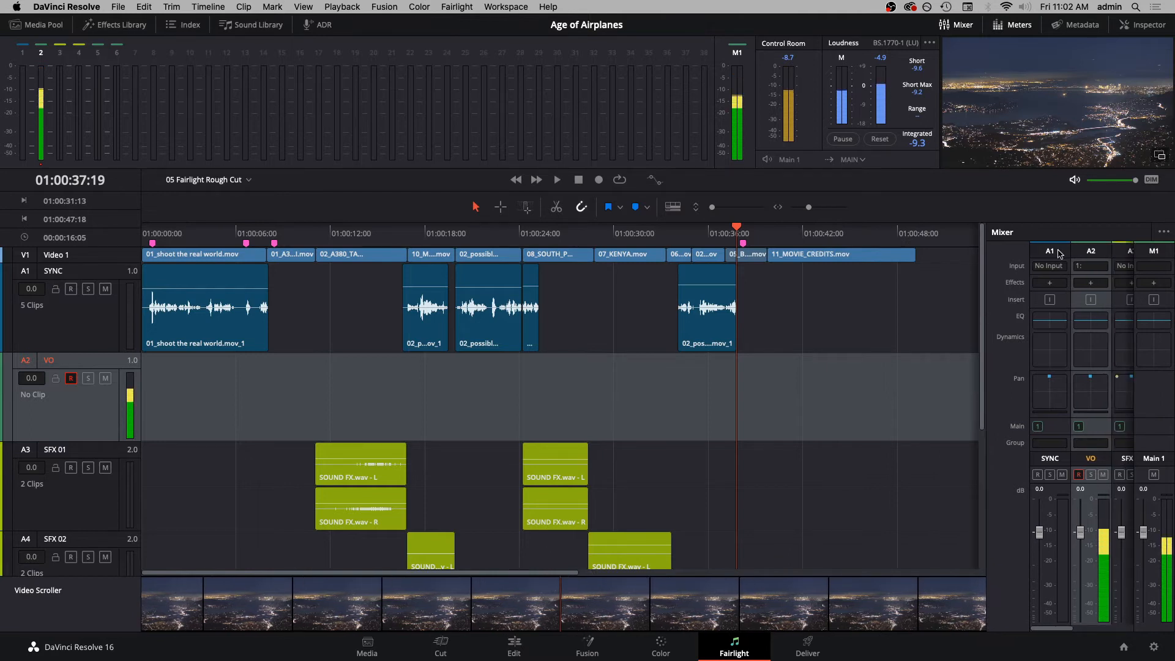
left_click(599, 180)
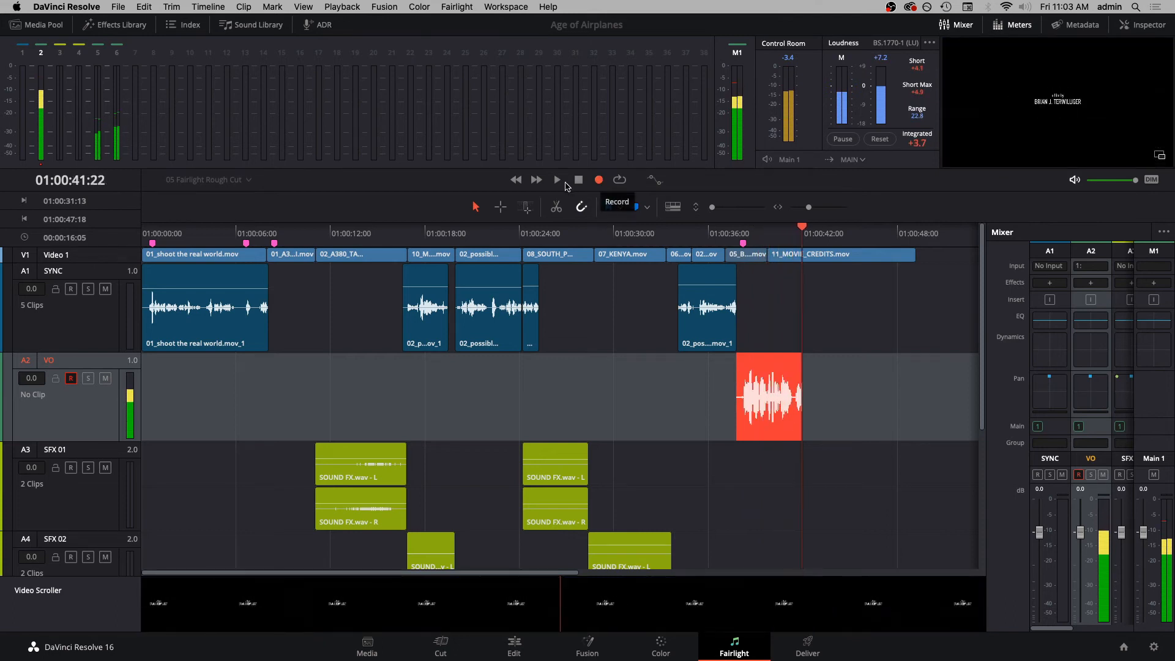
left_click(579, 180)
- Disarm recording on the VO track and solo it for playback
left_click_drag(743, 235, 733, 235)
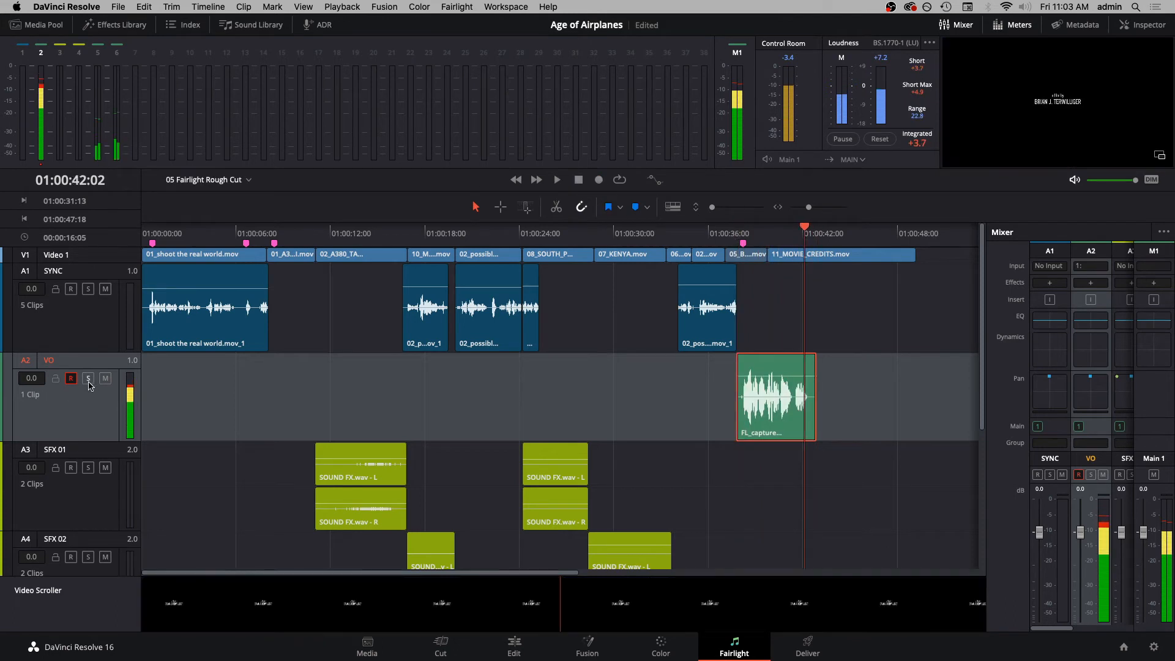
left_click(73, 382)
left_click(71, 379)
left_click(87, 378)
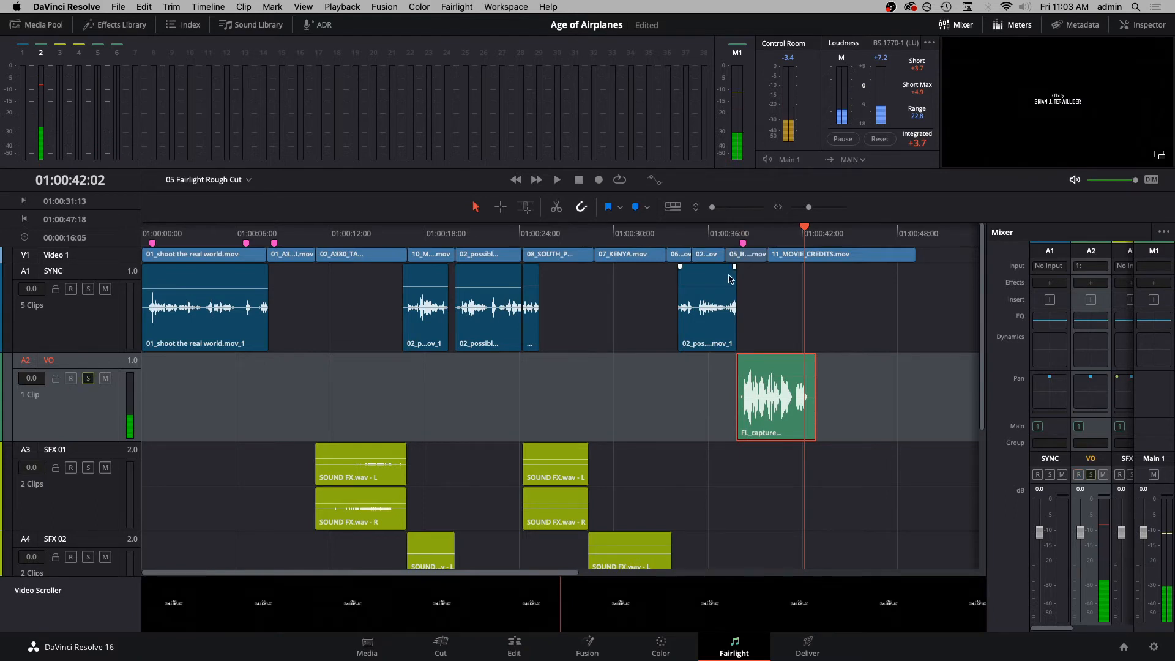
- Play the recorded voice-over take from its start to check it, and clear the selection
left_click(736, 237)
key("space")
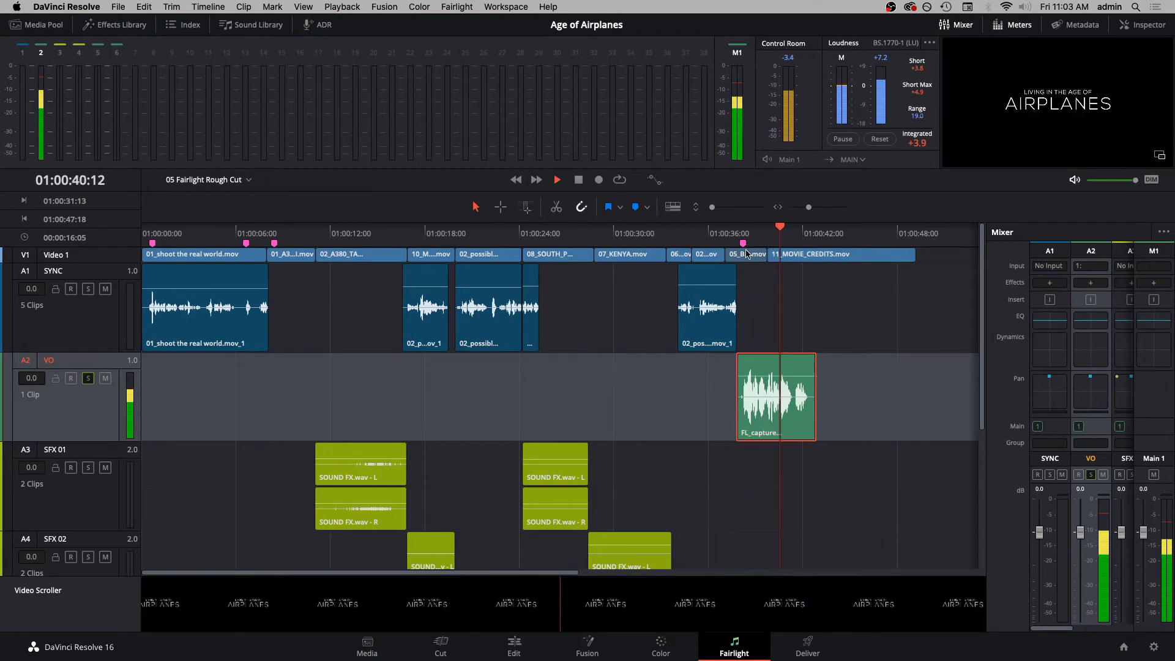
key("space")
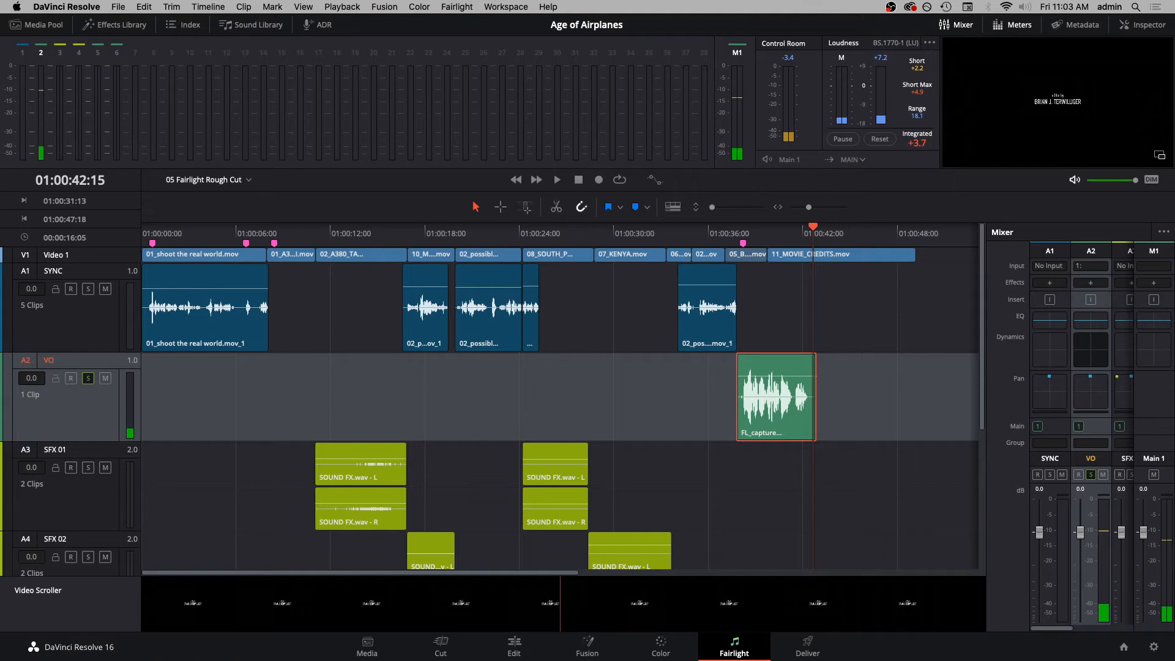
left_click(964, 336)
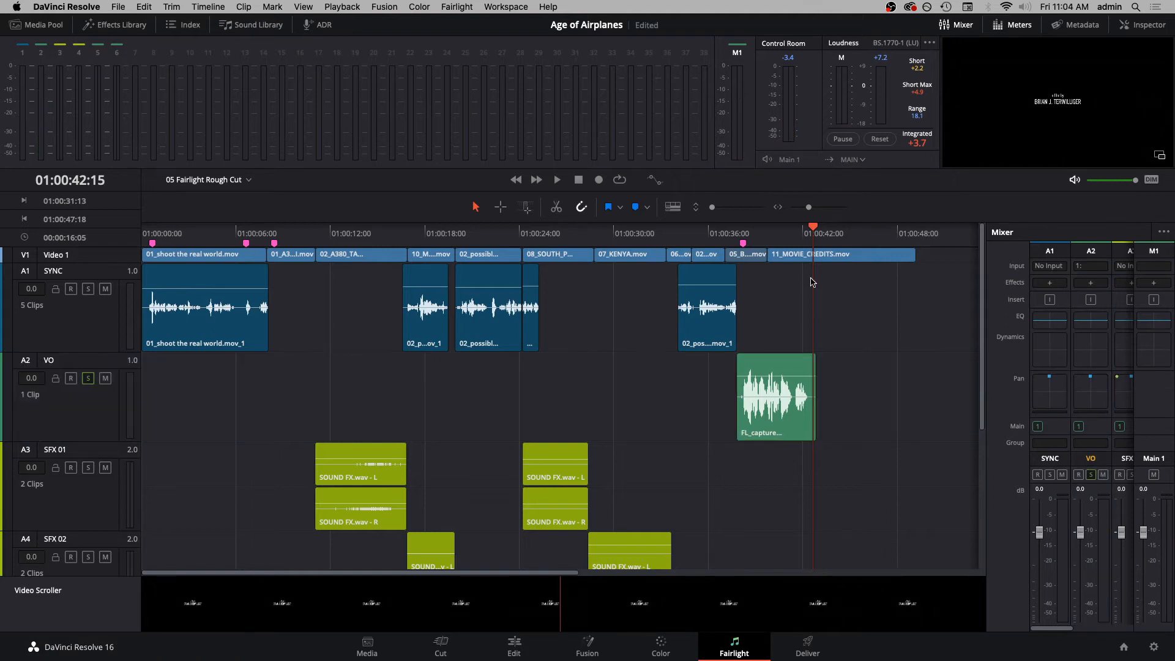
- With the timeline playhead at 01:00:37:19, audition HF VO.wav from the Audio bin and cue it back near its beginning
left_click(735, 240)
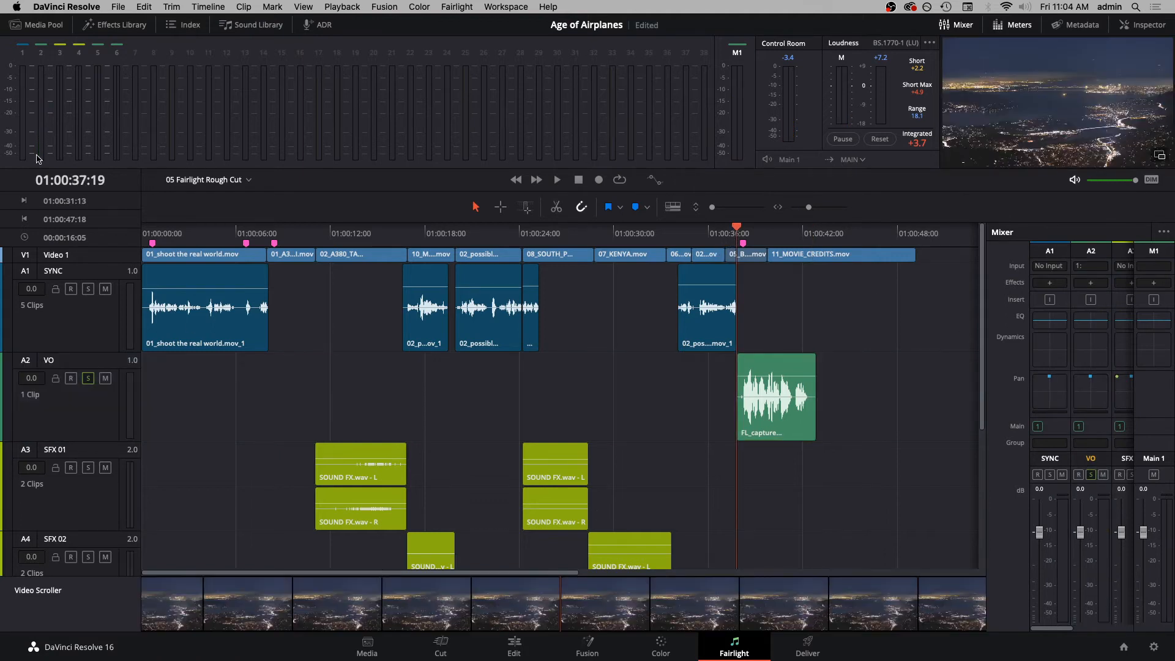
left_click(38, 25)
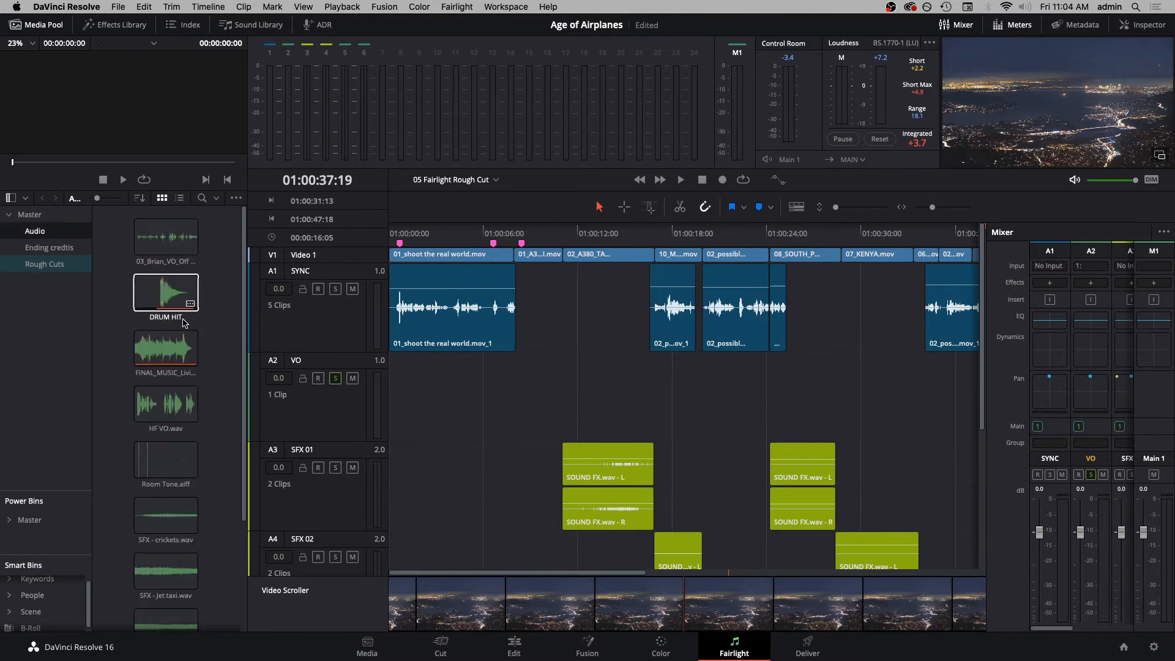
scroll(161, 272, "down", 3)
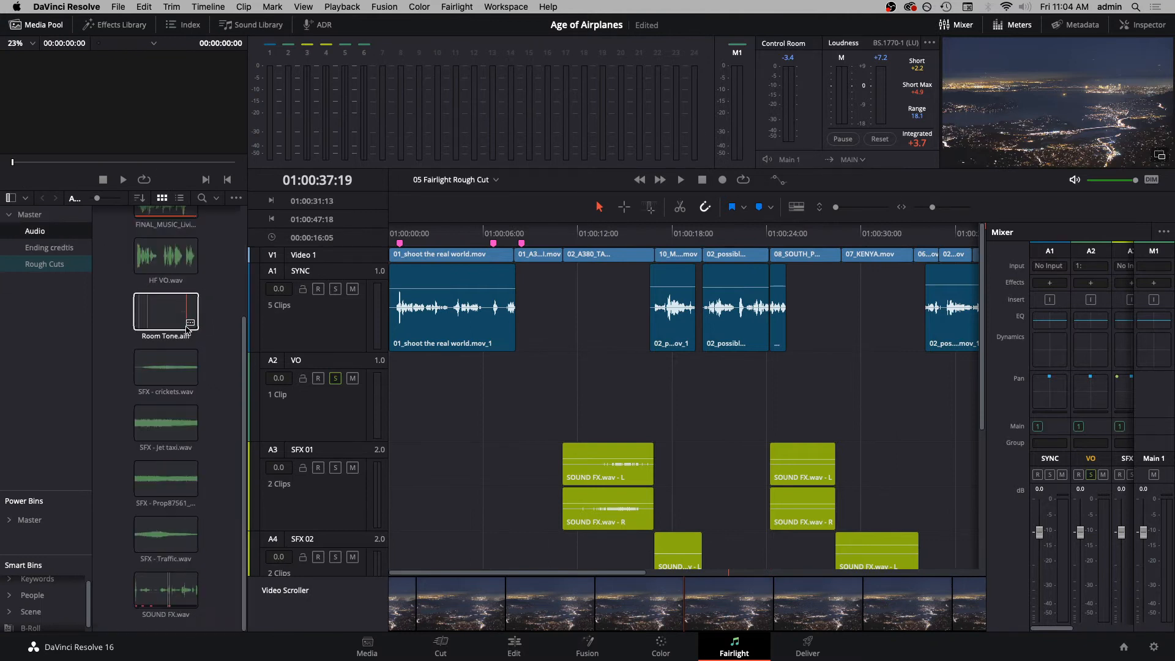
left_click(160, 269)
key("space")
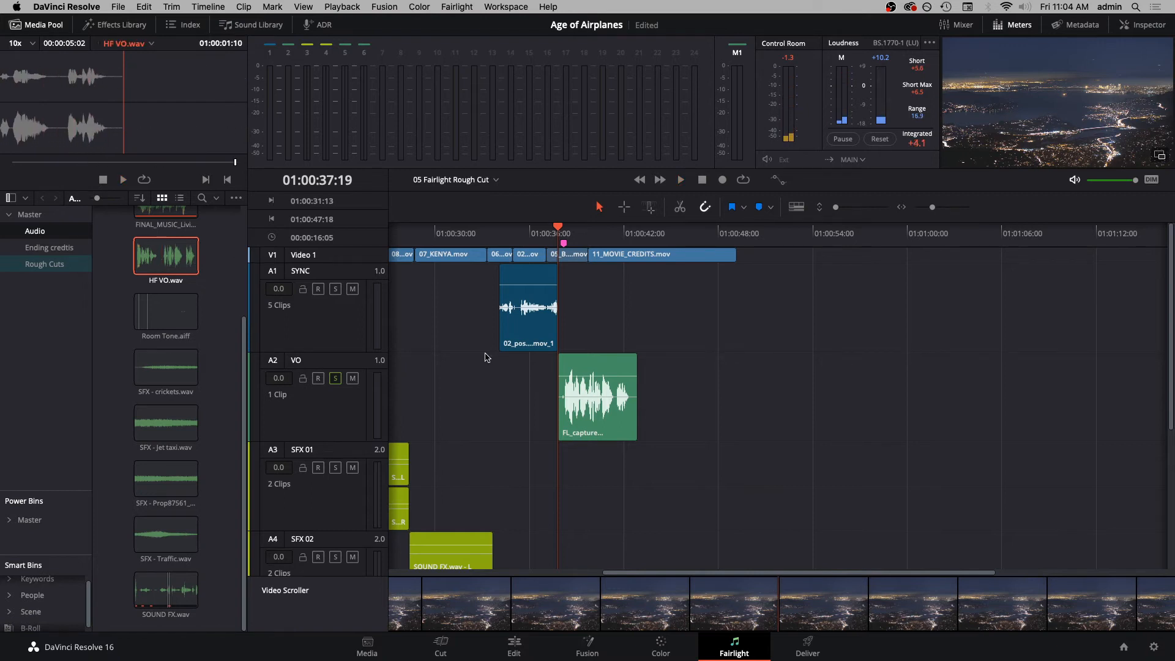
key("space")
left_click_drag(36, 186, 20, 182)
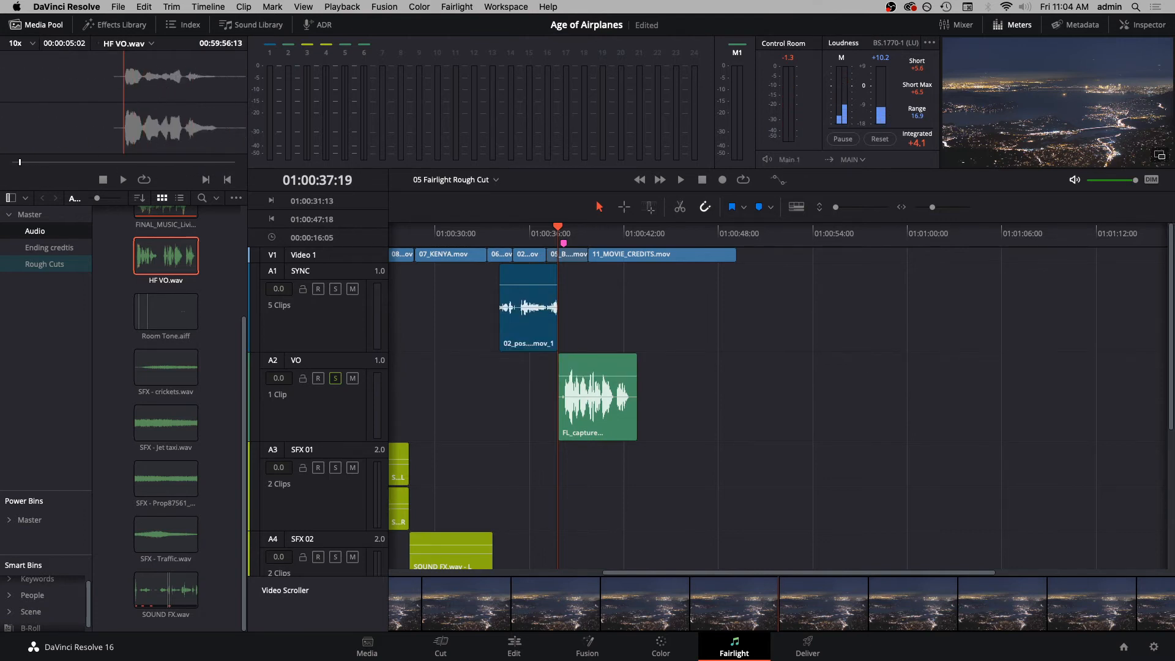
- In the Clip Attributes of HF VO.wav, set the audio format to Mono using Embedded Channel 1
right_click(154, 256)
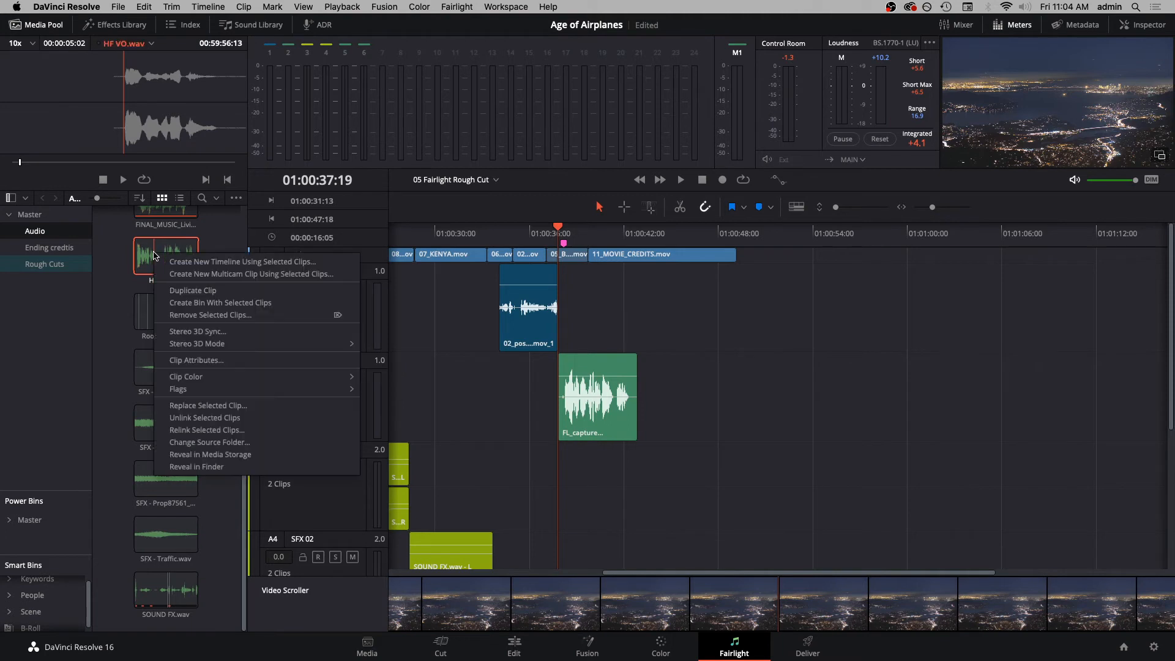
left_click(237, 362)
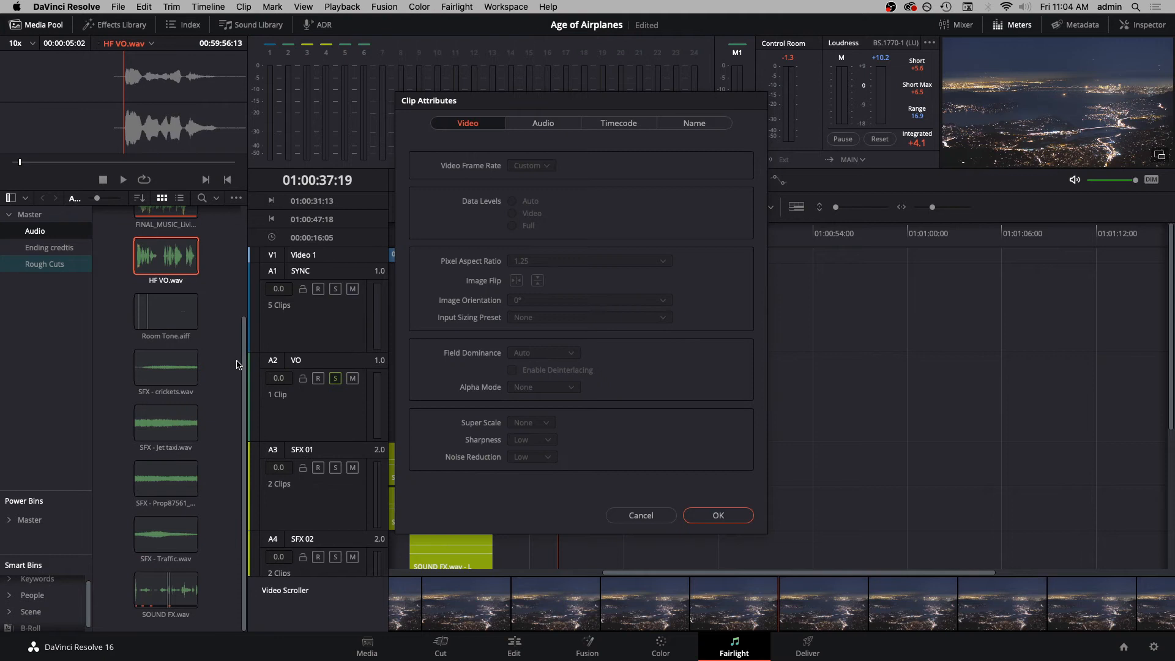
left_click(536, 132)
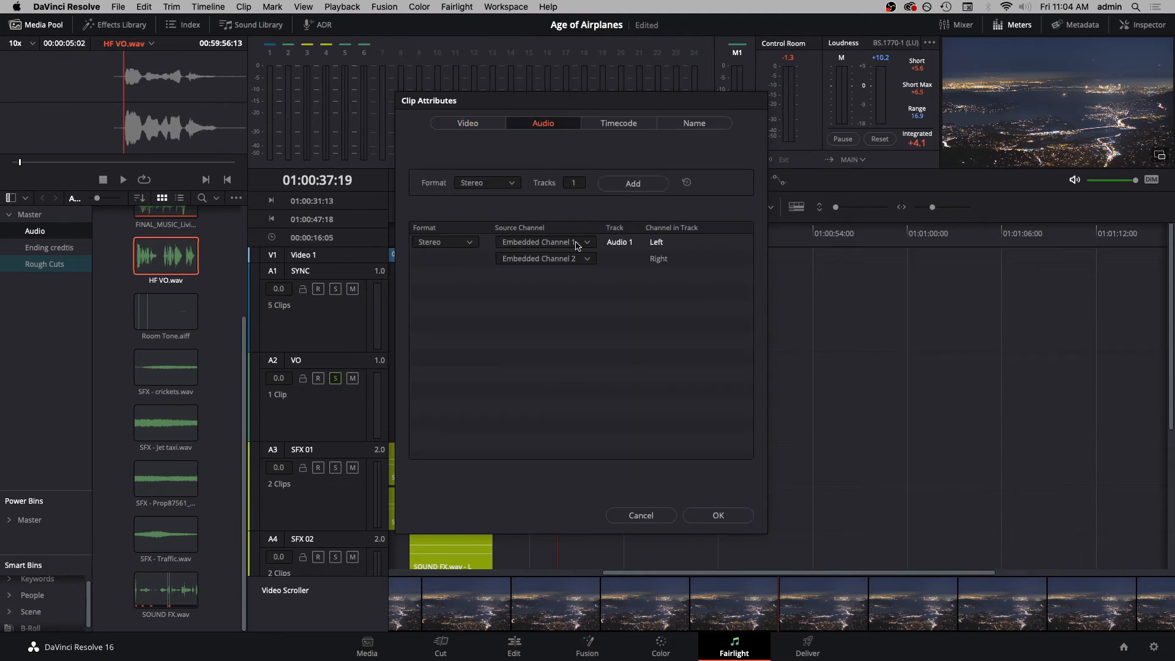
left_click(458, 246)
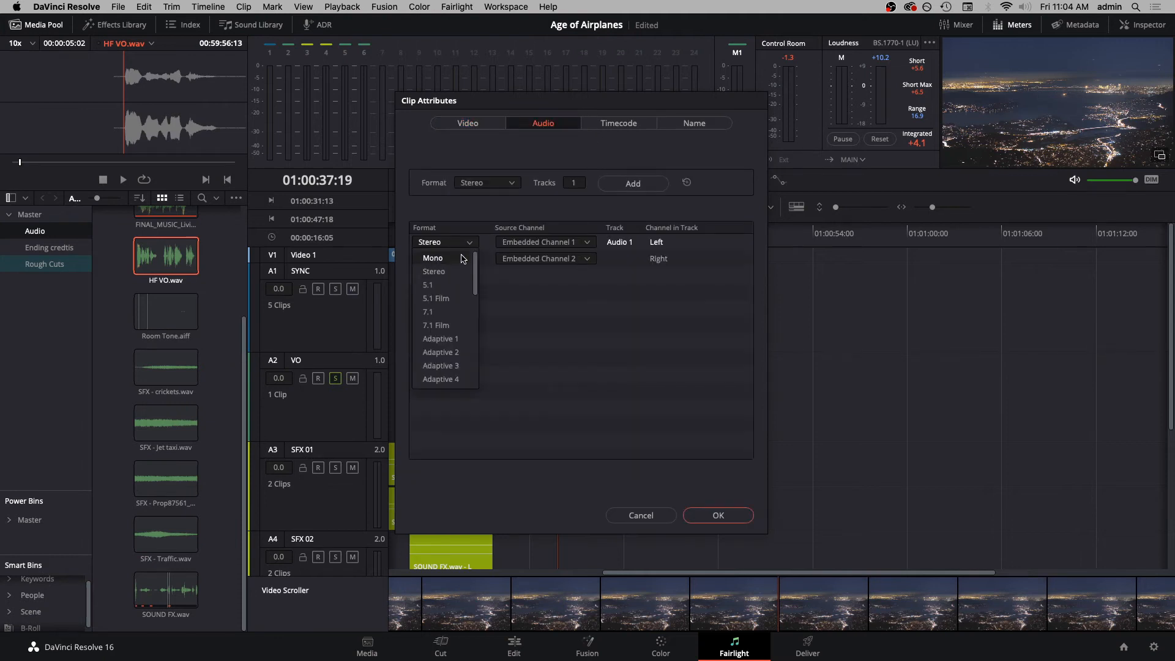
left_click(463, 262)
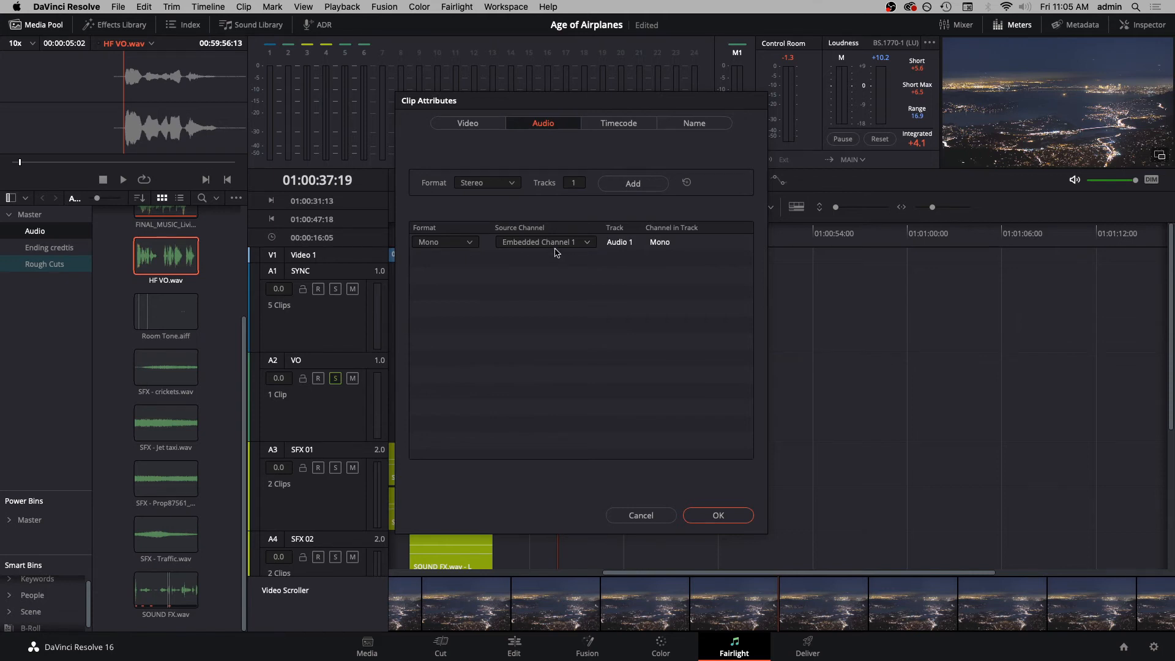
left_click(715, 517)
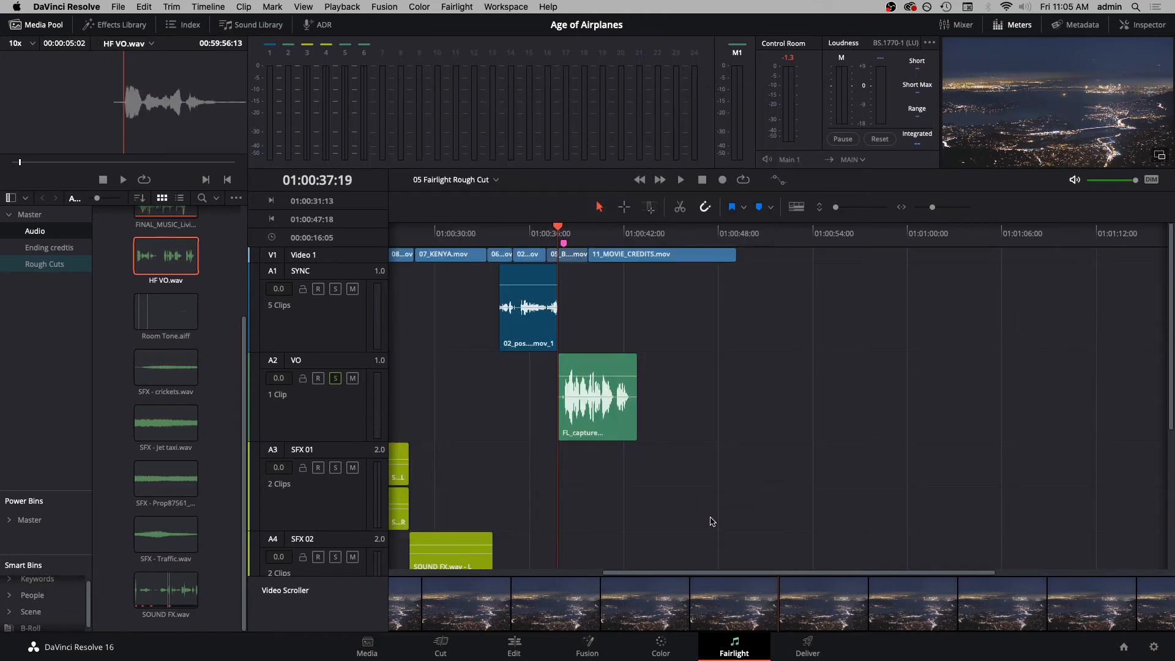
- Audition the mono HF VO.wav from its start to check the sound of Embedded Channel 1
key("space")
key("space")
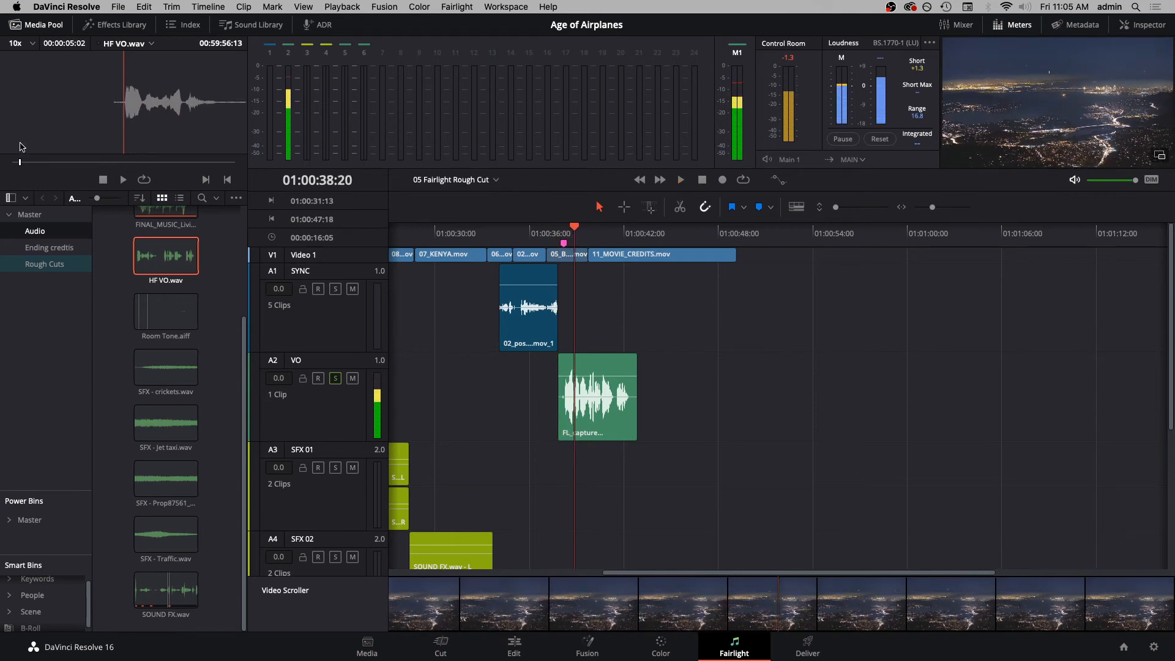
left_click_drag(20, 166, 12, 166)
key("space")
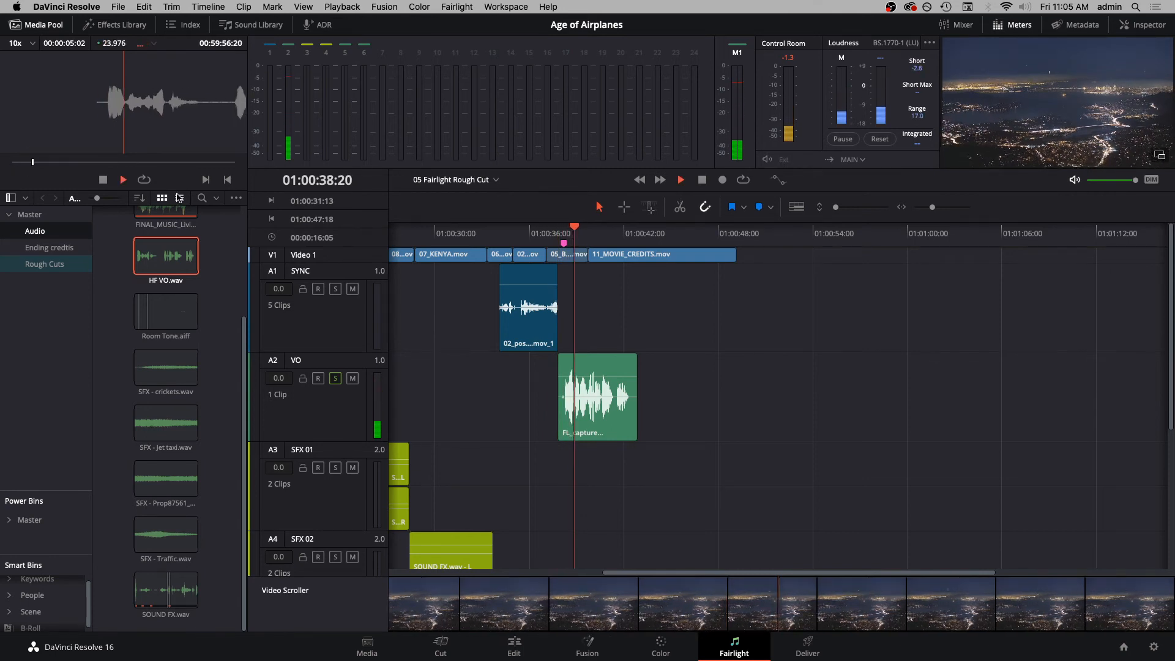
- Change the mono source channel of HF VO.wav to Embedded Channel 2 and play the clip to check it
right_click(162, 251)
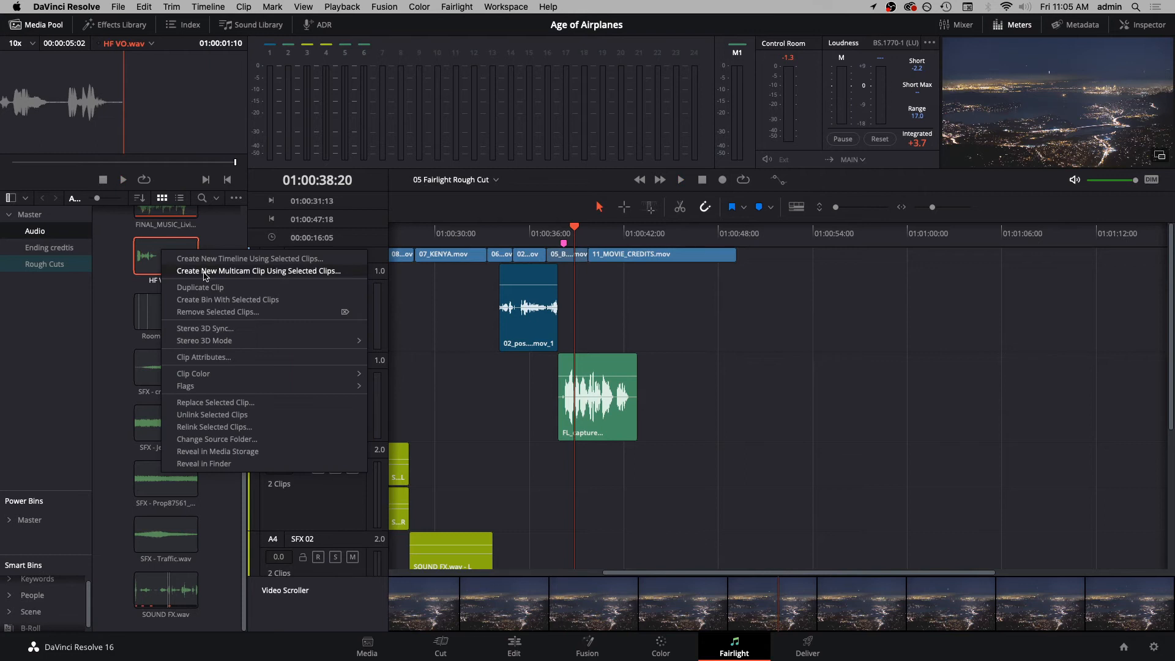
left_click(221, 357)
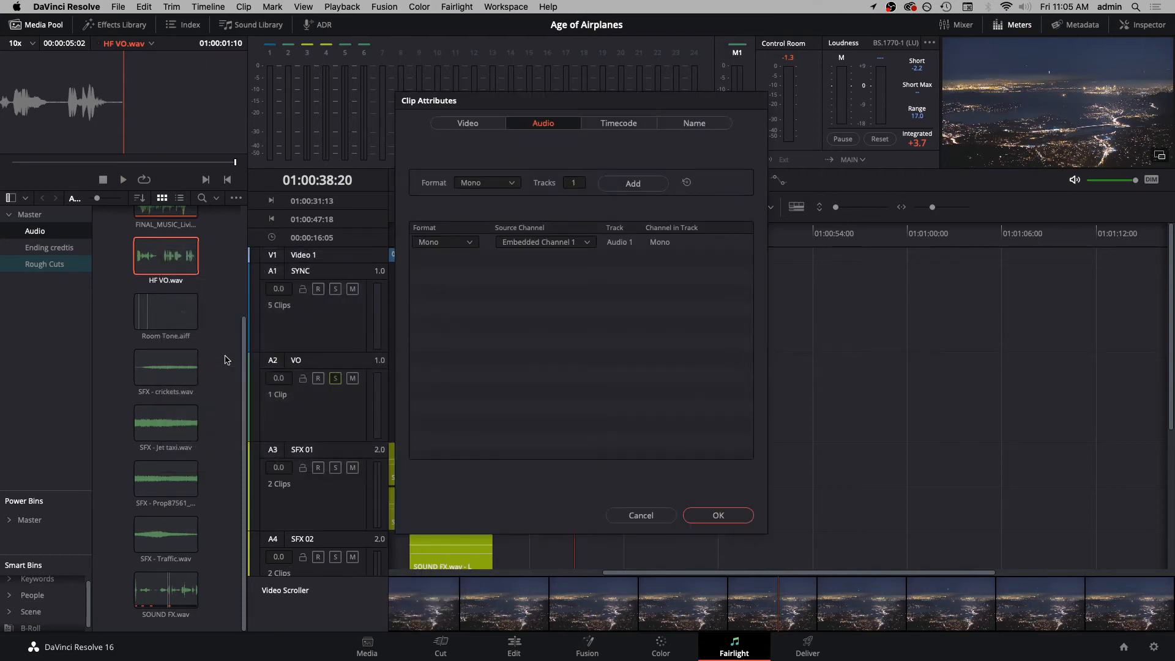
left_click(586, 242)
left_click(585, 285)
left_click(716, 515)
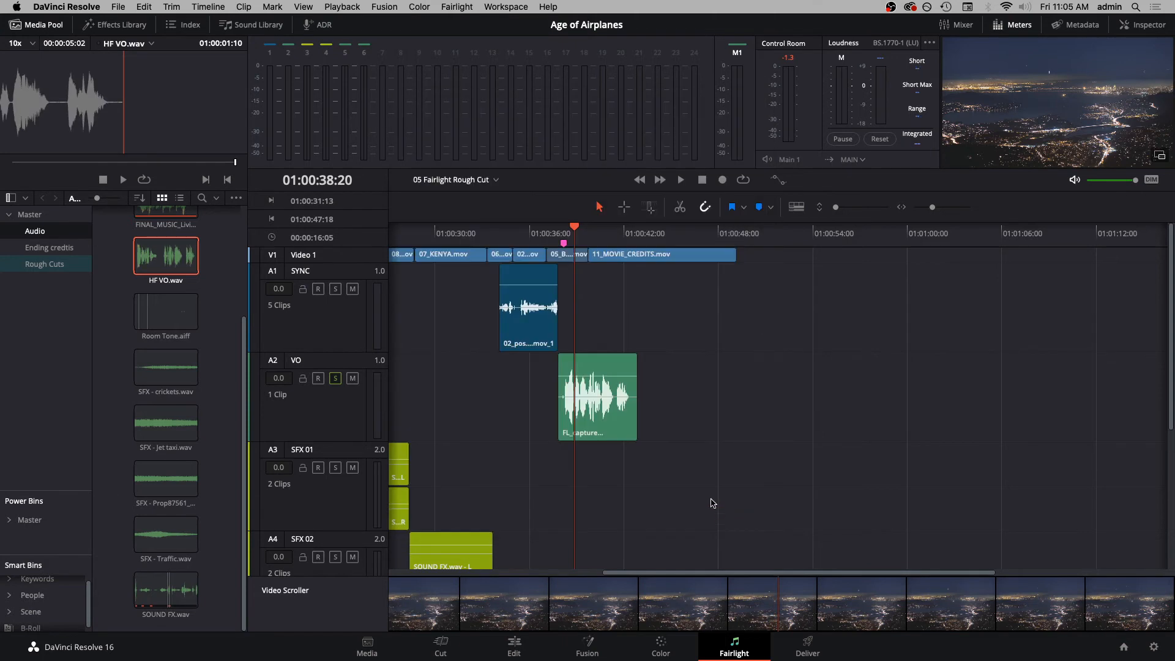
left_click(88, 69)
key("space")
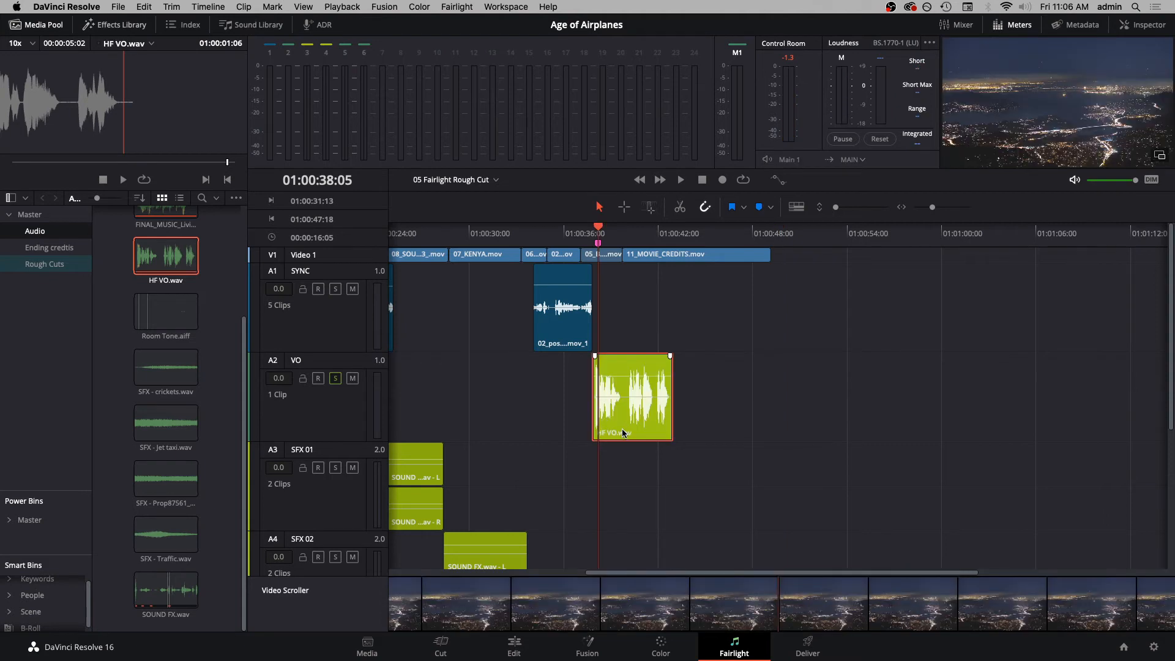
- Nudge the HF VO.wav clip forward on the VO track until its speech starts at the 01:00:38:05 marker, and save the project
key("period")
key("period")
key("period")
key("period")
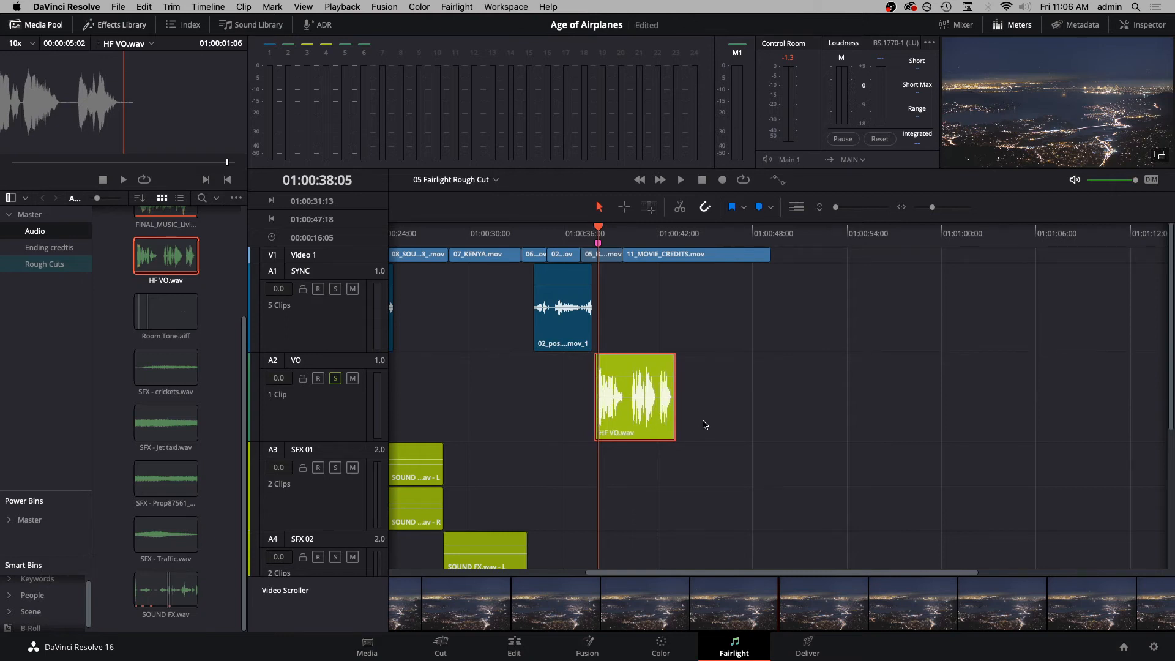
key("super+equal")
key("super+s")
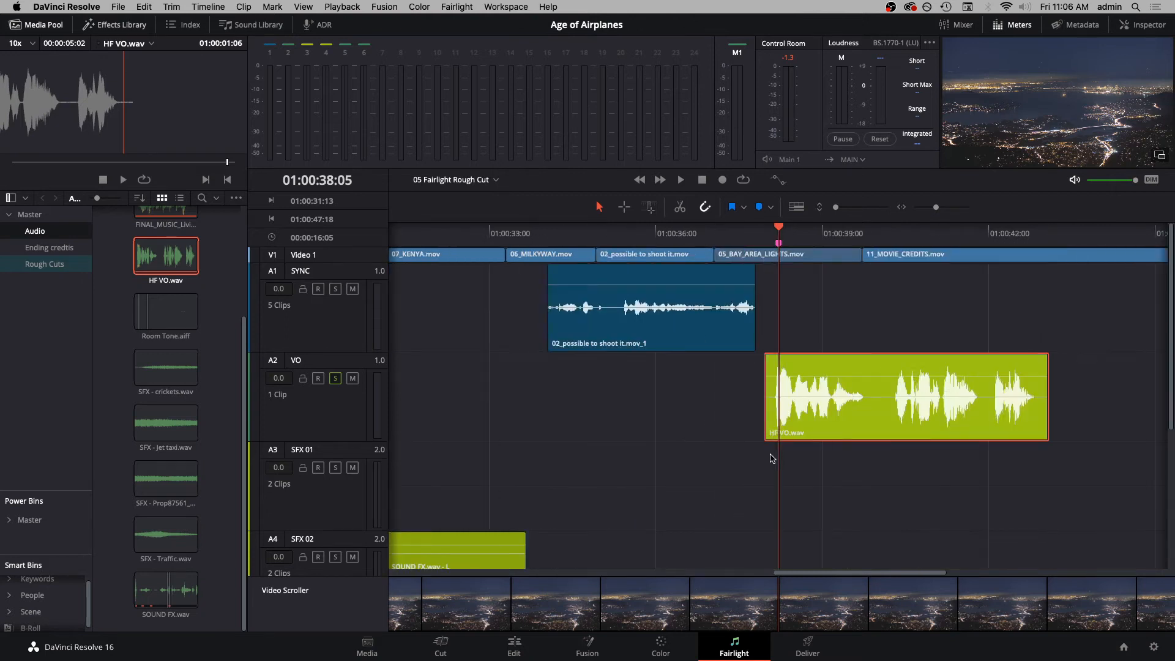
key("period")
key("period")
key("period")
key("period")
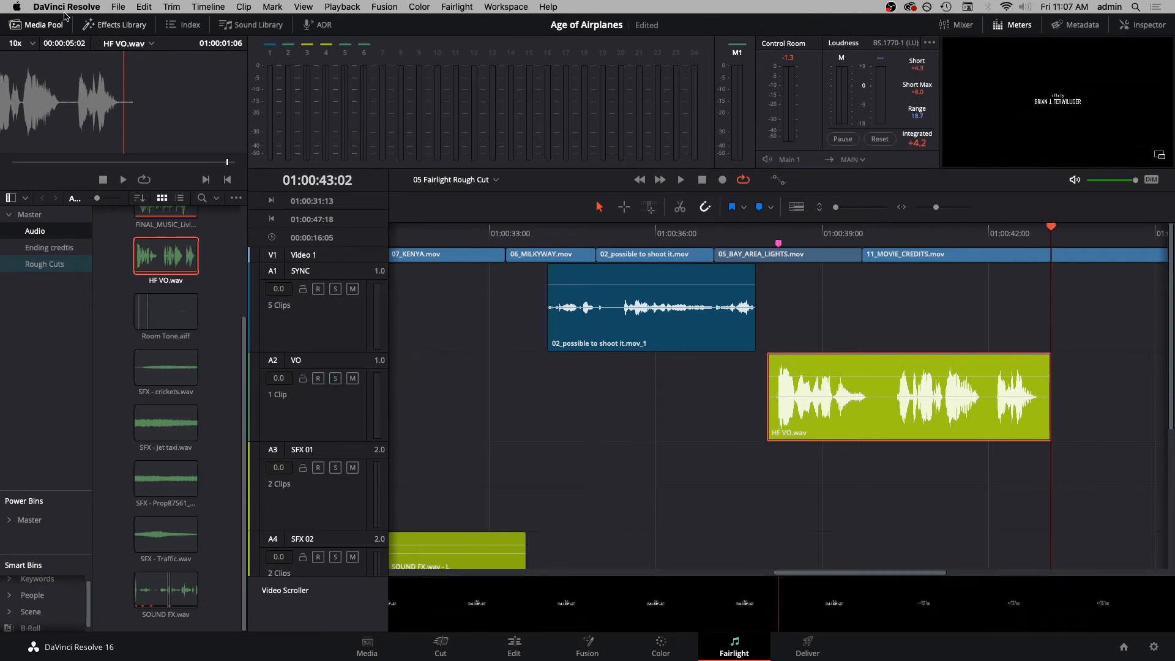
- Mark the range 01:00:38:05 to 01:00:42:19 and add the FairlightFX De-Hummer to the HF VO.wav clip
left_click(14, 23)
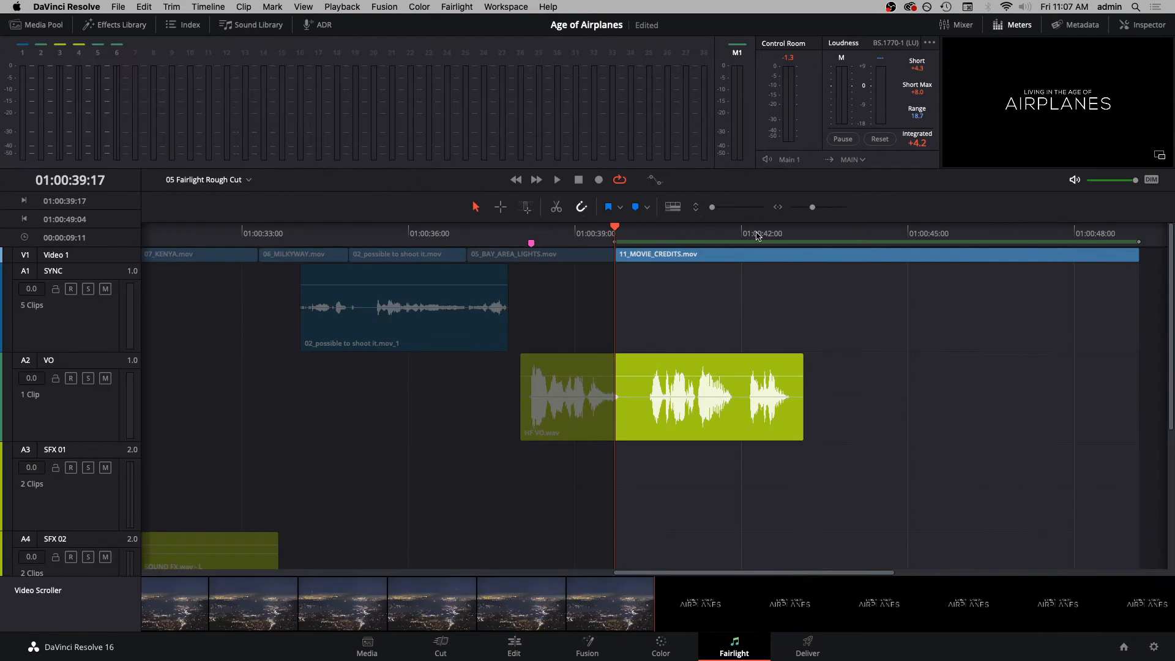
left_click_drag(782, 233, 787, 233)
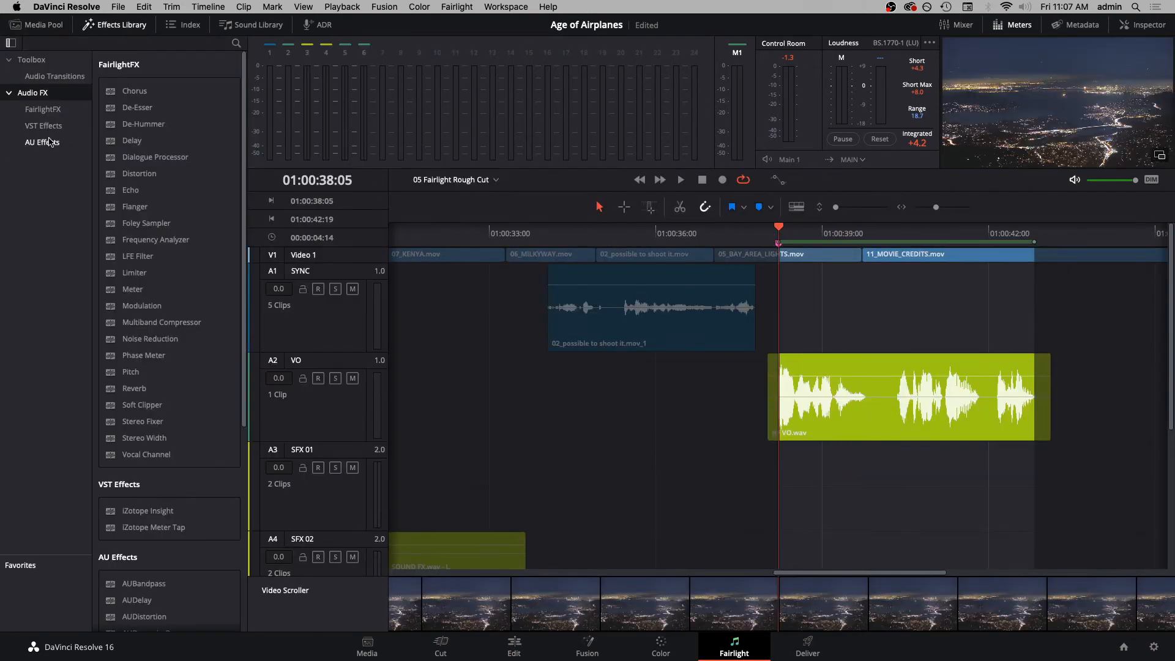
left_click(60, 111)
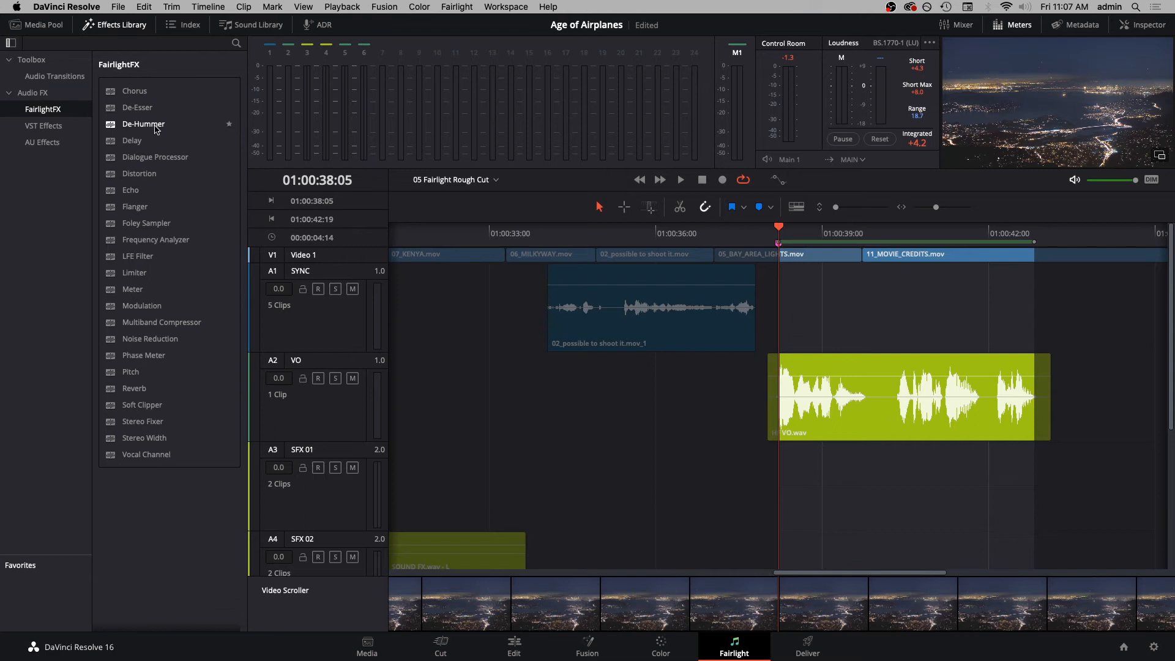
left_click_drag(153, 127, 846, 378)
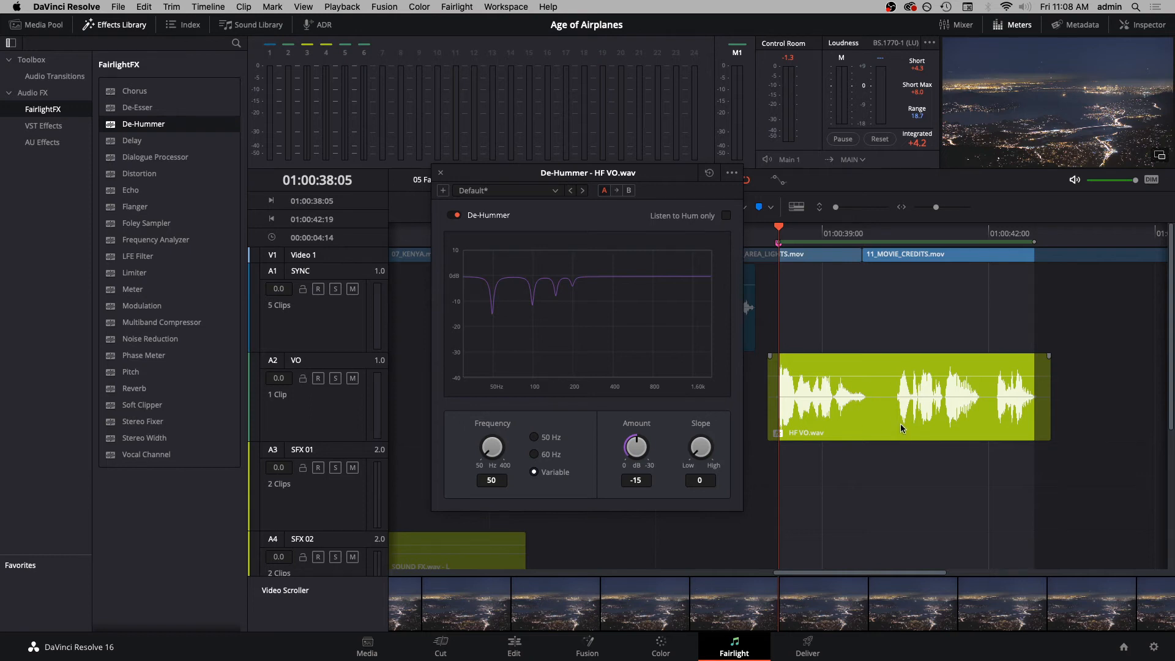
- Solo the VO track and play the marked range with Listen to Hum only enabled, switching that option off when finished
key("space")
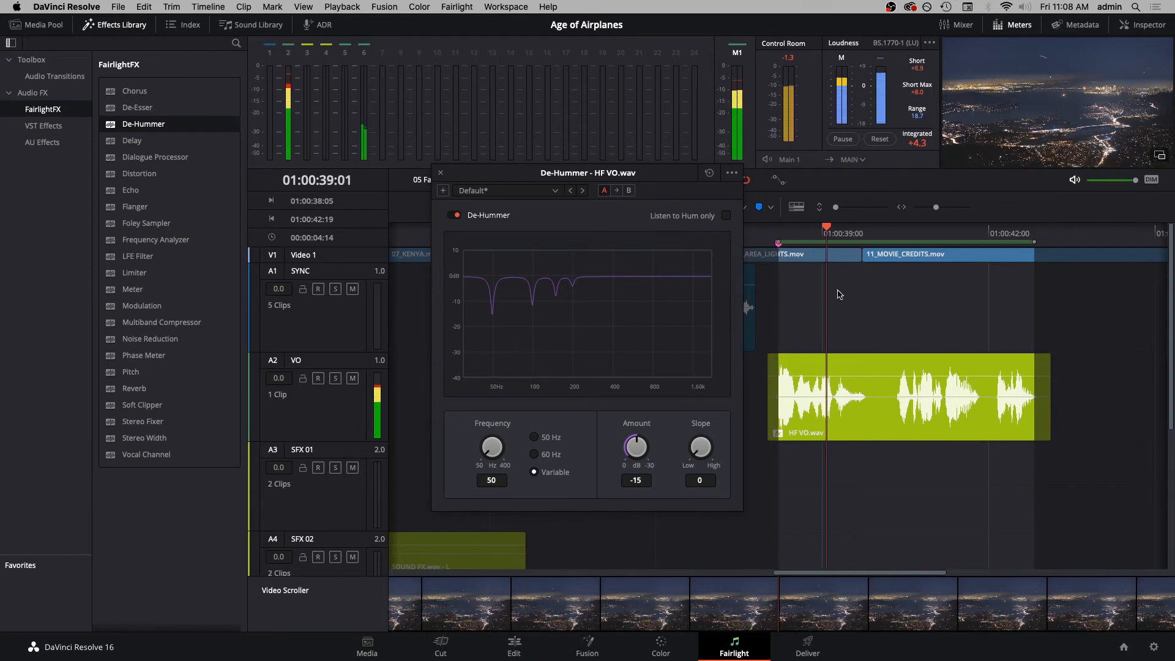
left_click(333, 379)
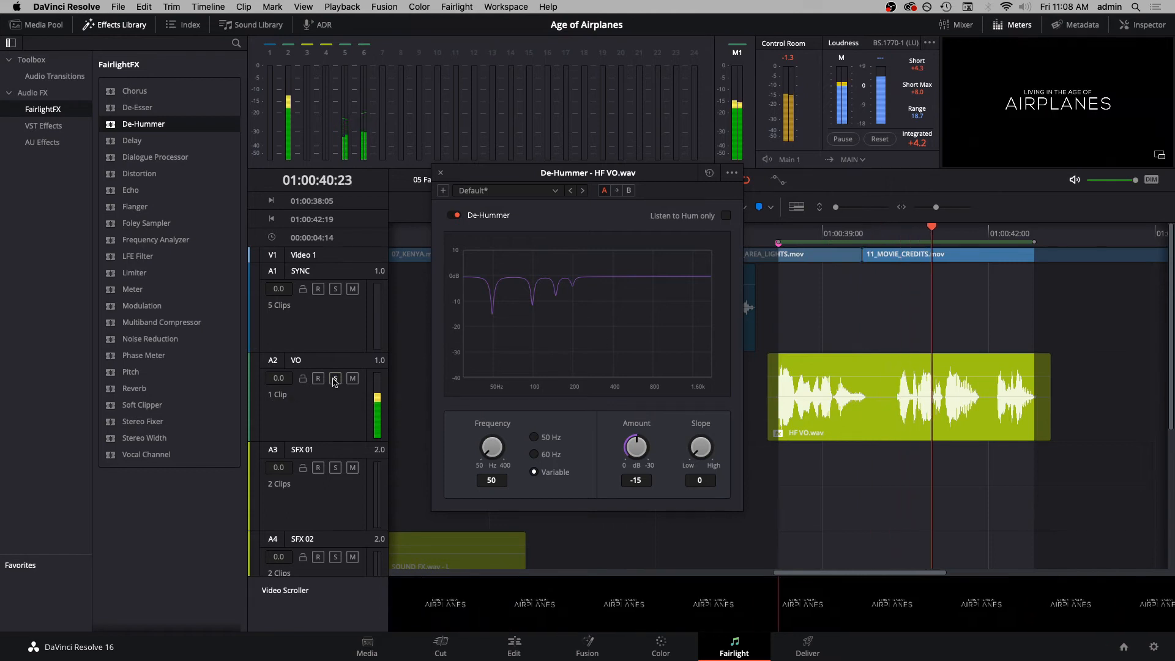
left_click(726, 217)
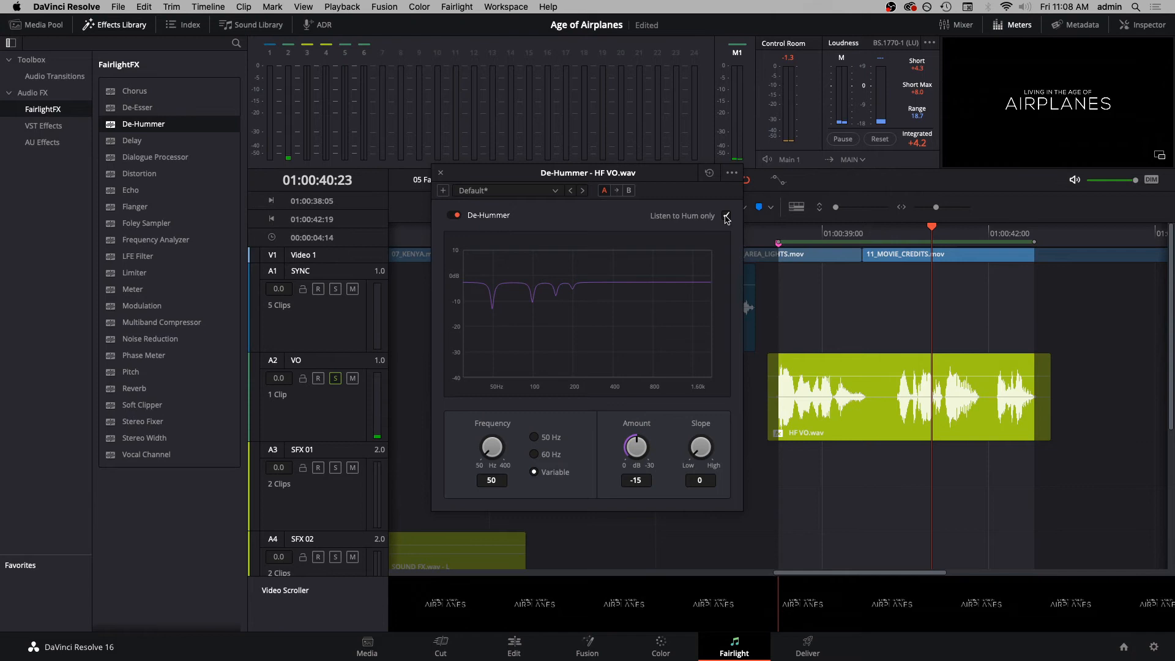
key("space")
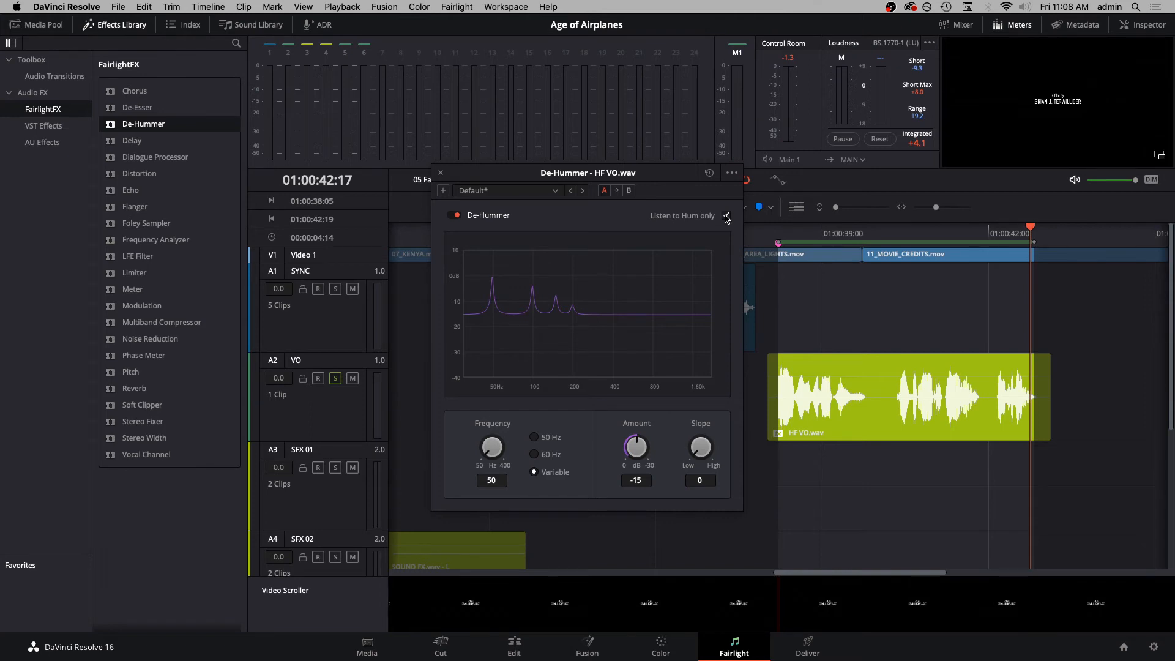
left_click(726, 216)
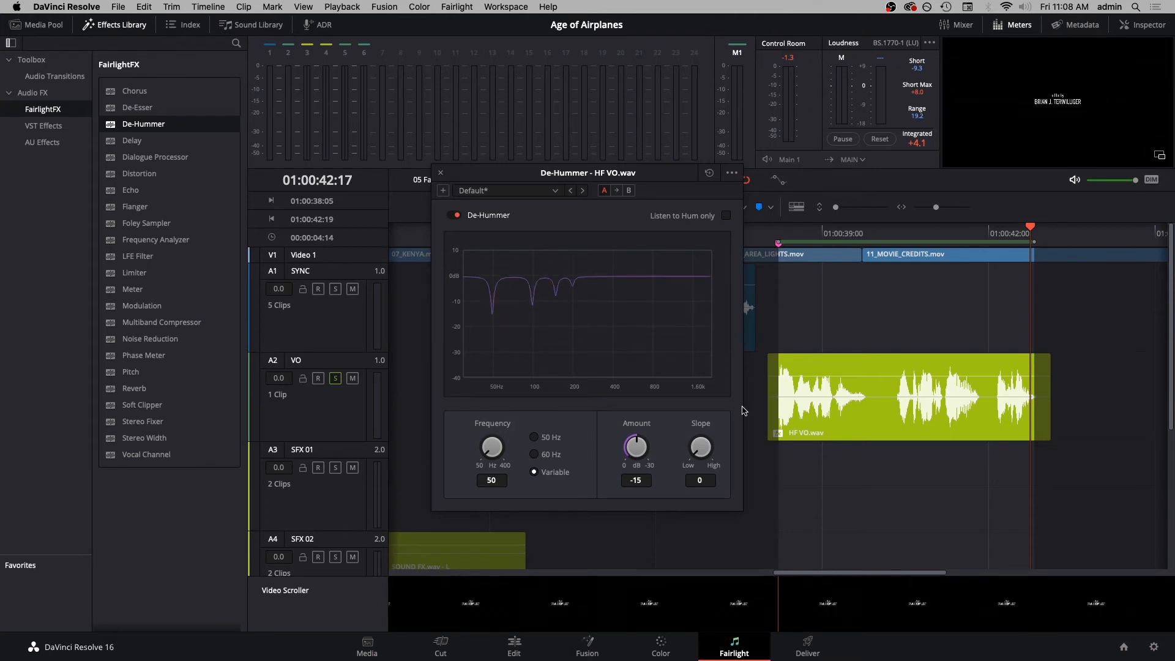
- Set the De-Hummer frequency to 60 Hz with a slope of 0.6, and shorten the marked range to end at 01:00:39:17
left_click(534, 454)
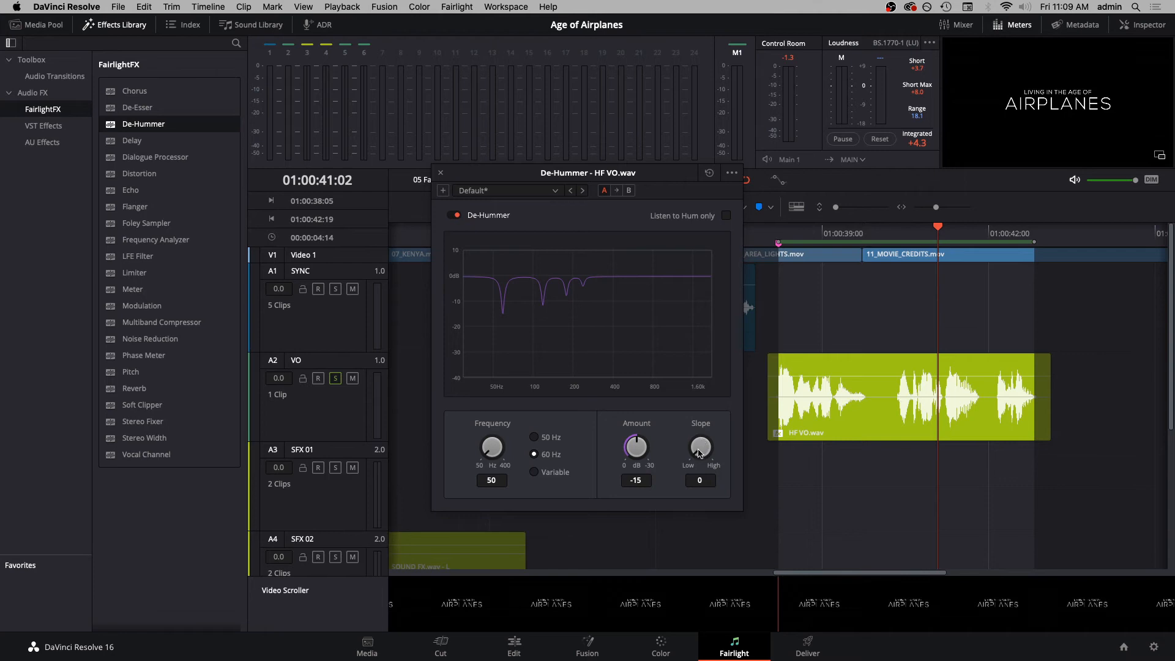
left_click_drag(696, 447, 735, 434)
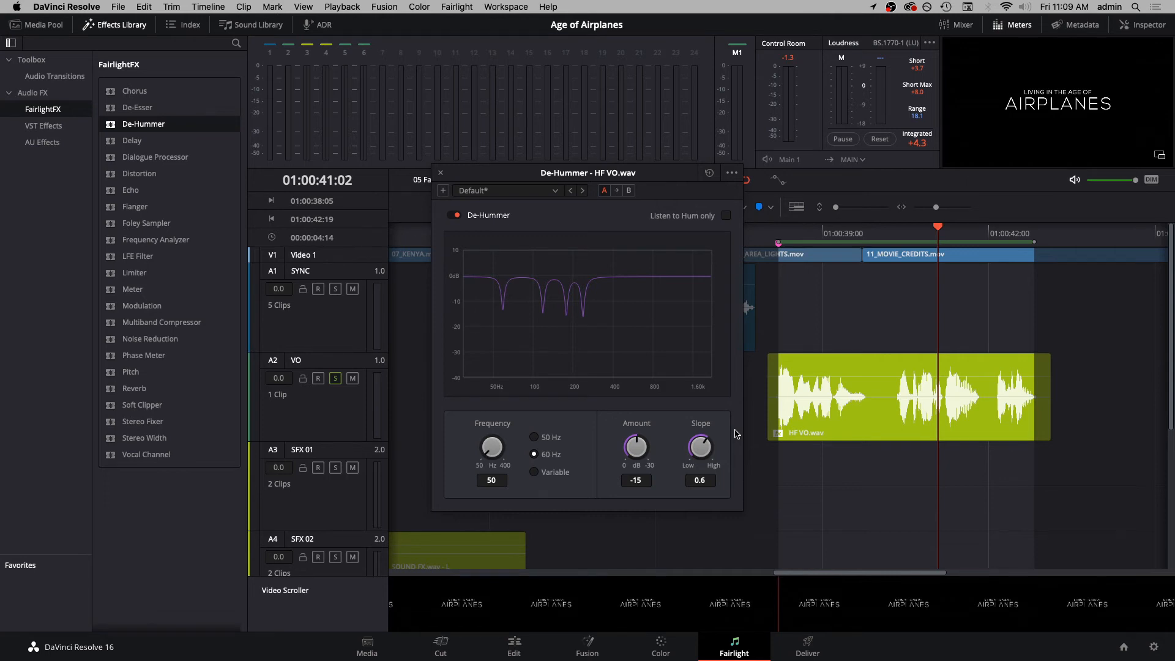
left_click(859, 233)
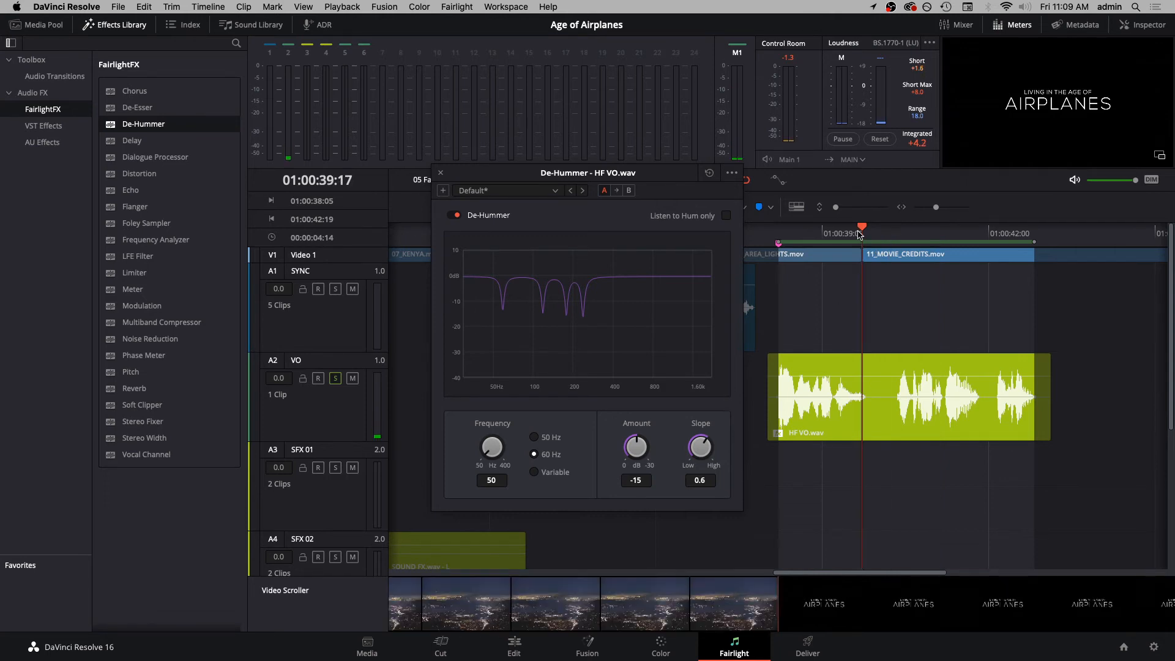
key("o")
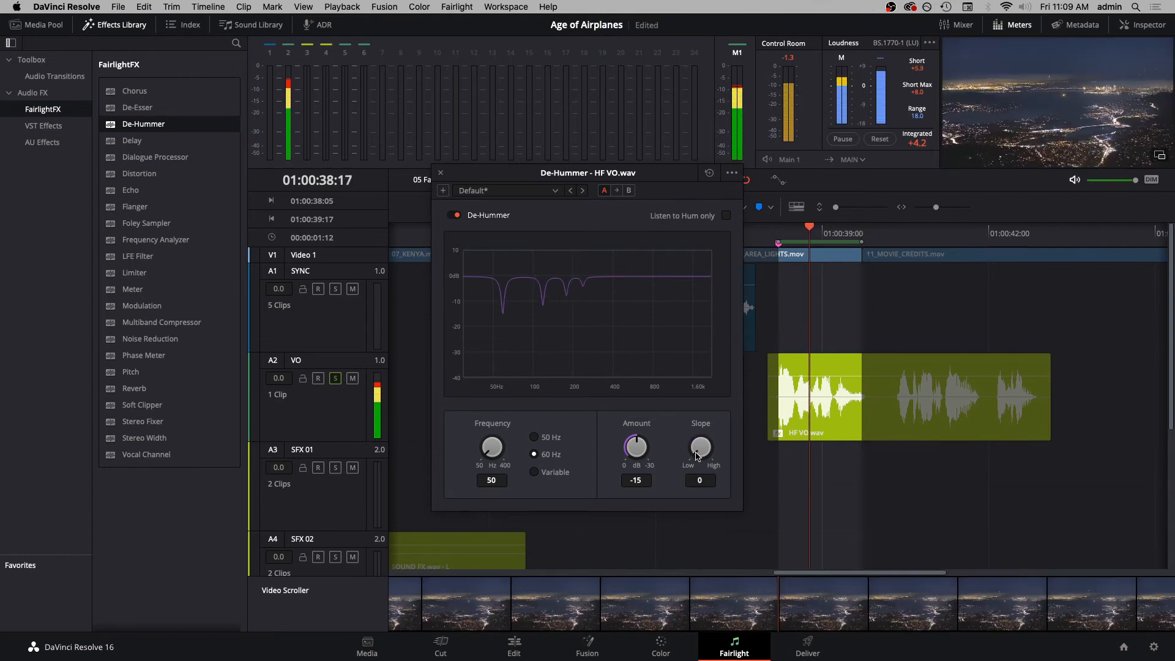
- Fine-tune the De-Hummer during playback to a slope of 0.7 and an amount of -16.8 dB, and close the effect
left_click_drag(702, 445, 756, 437)
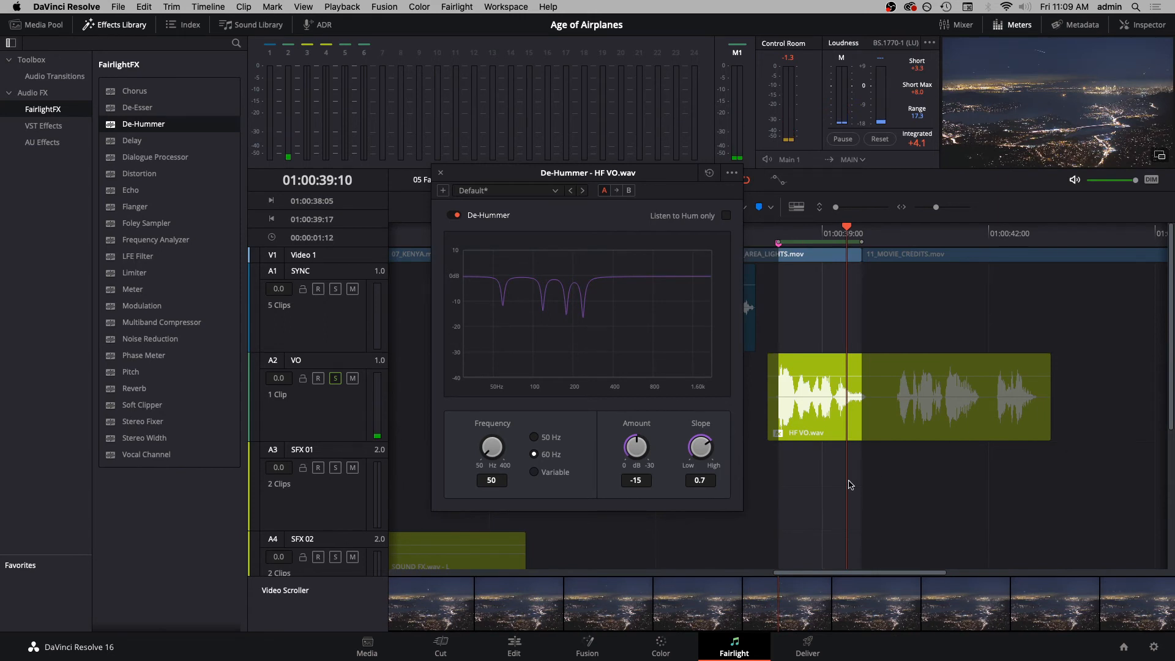
left_click_drag(636, 439, 638, 440)
key("space")
left_click_drag(635, 440, 637, 439)
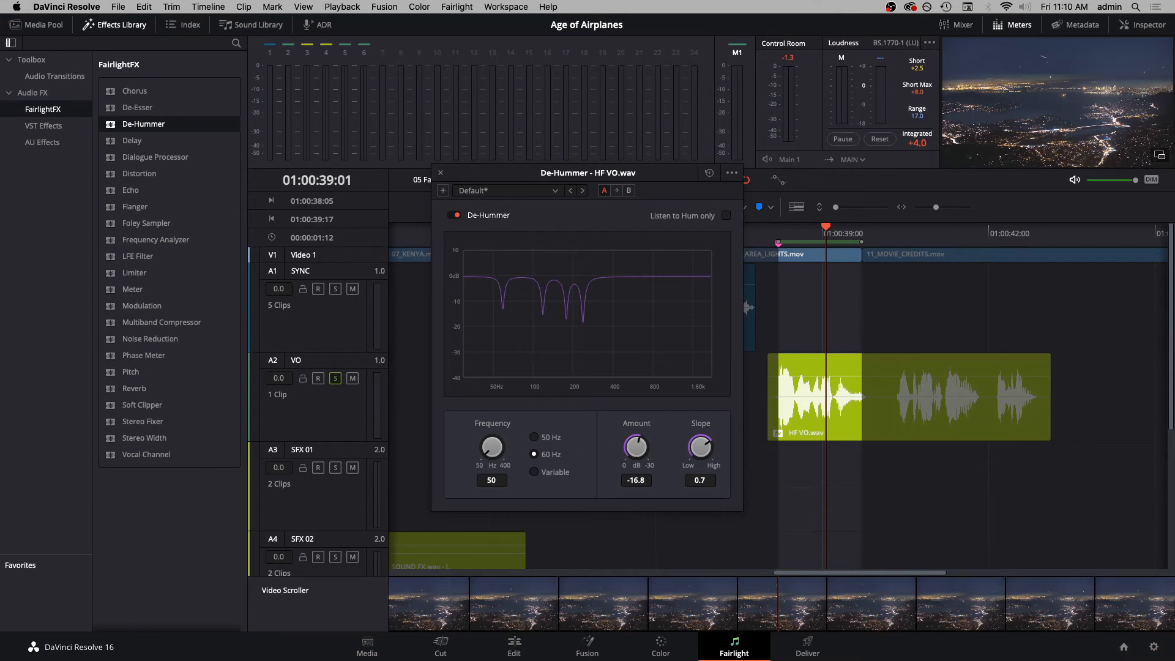
left_click(441, 172)
- Clear the marked range, show the whole timeline, and return the playhead to 01:00:00:00
key("alt+x")
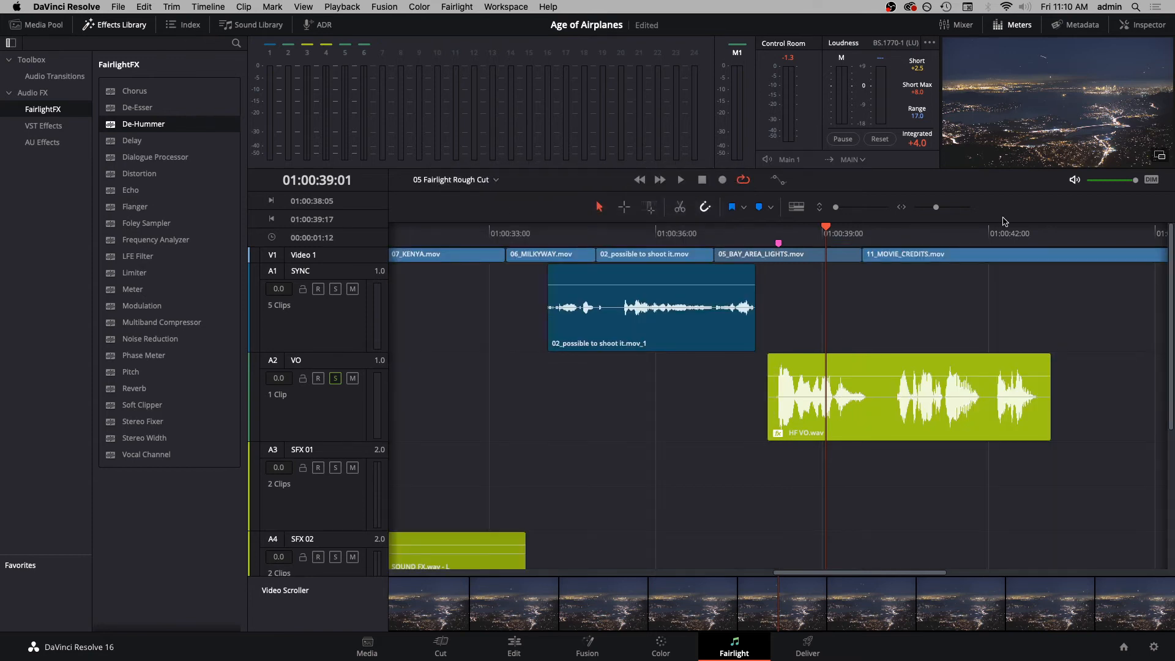
key("shift+z")
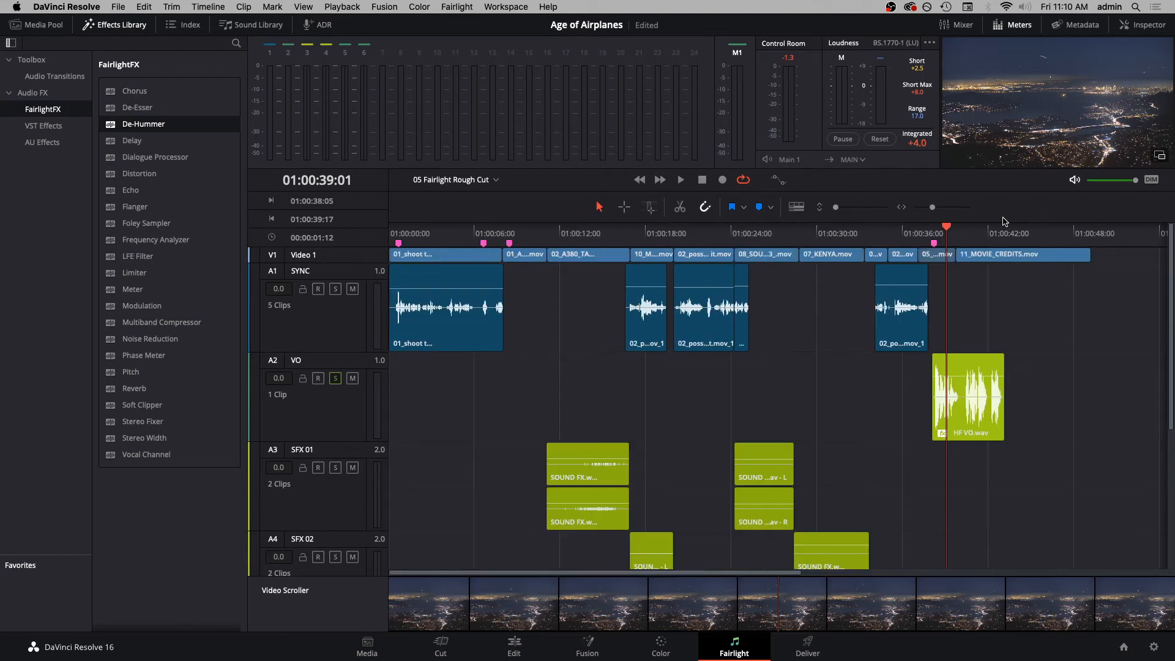
key("Home")
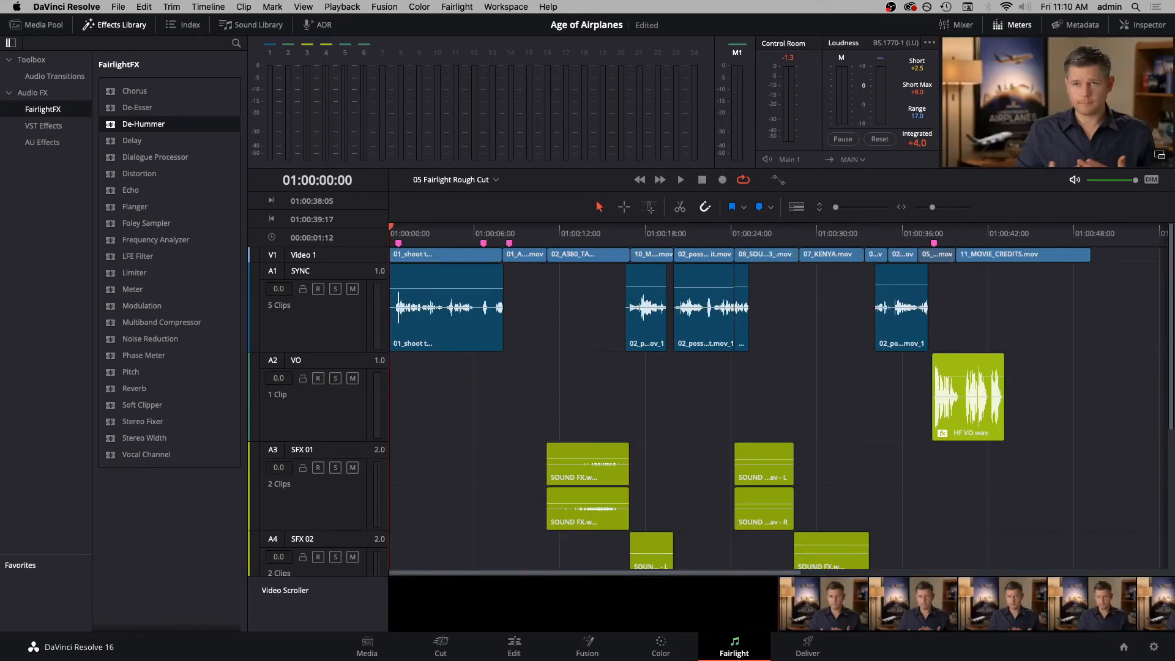
- Solo the SYNC track in place of VO and add the FairlightFX Noise Reduction effect to the whole SYNC track
left_click(349, 277)
left_click(335, 288)
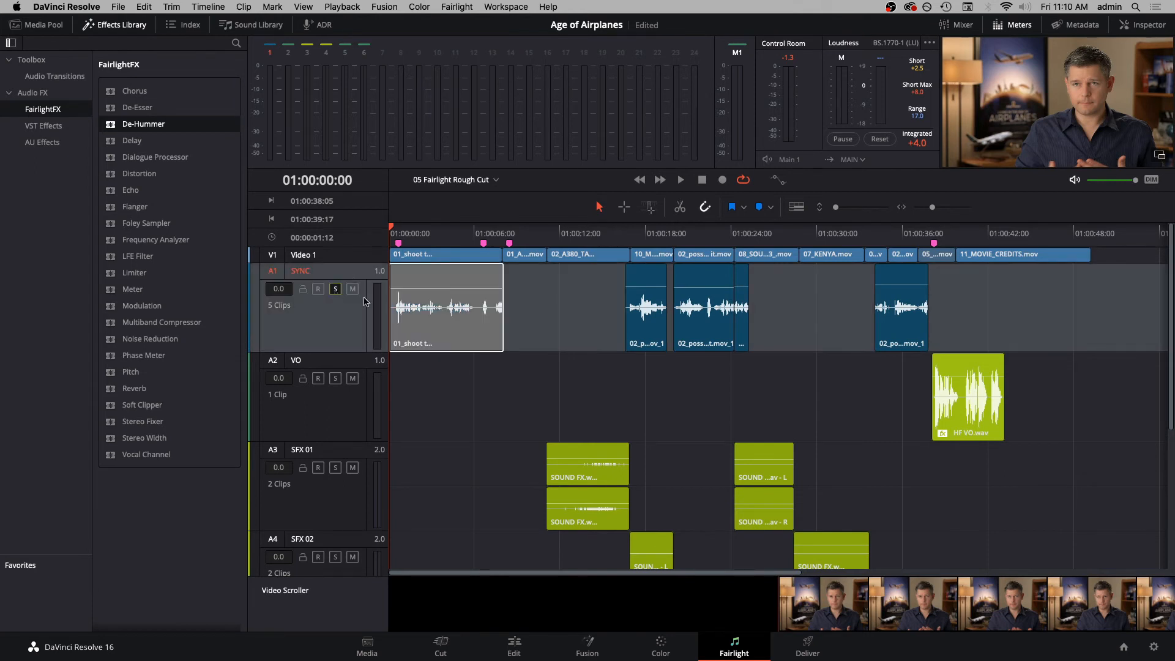
left_click(569, 336)
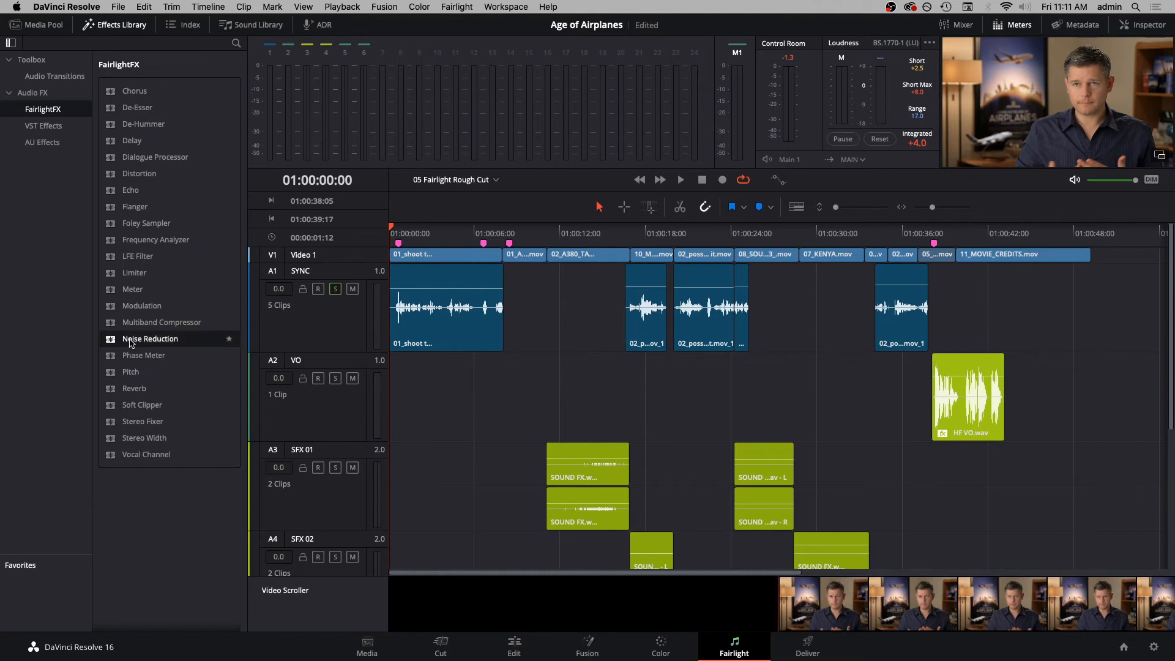
left_click_drag(130, 342, 336, 320)
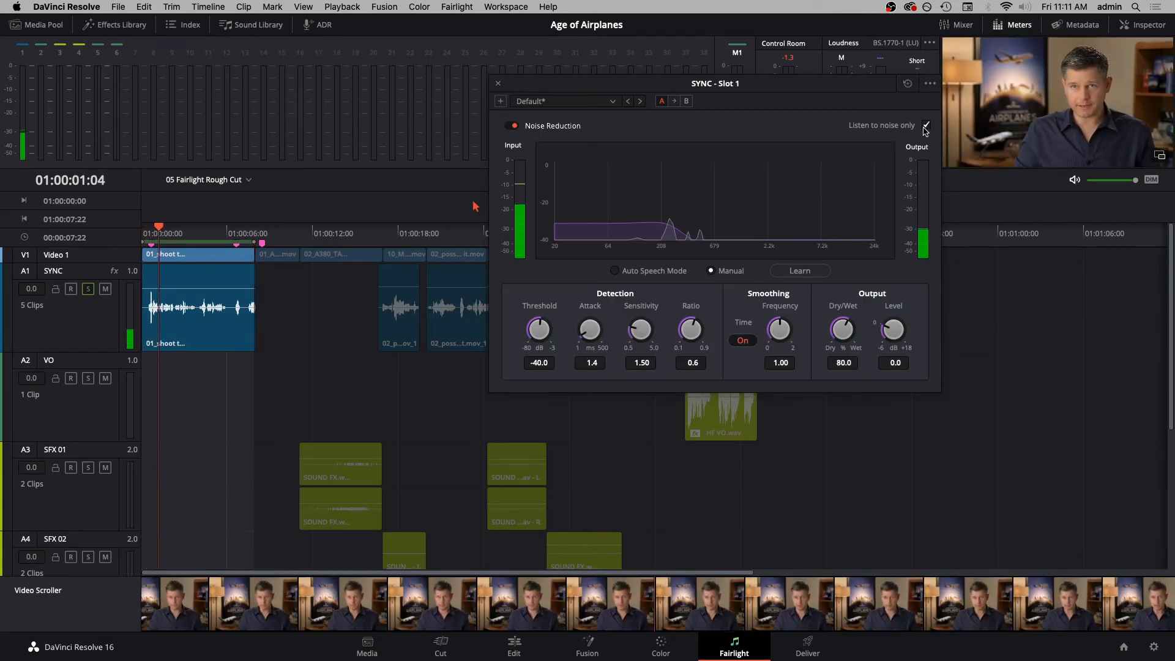
- Add the Room Tone.aiff clip from the Audio bin to the SYNC track at 01:00:43:02
key("XF86AudioRaiseVolume")
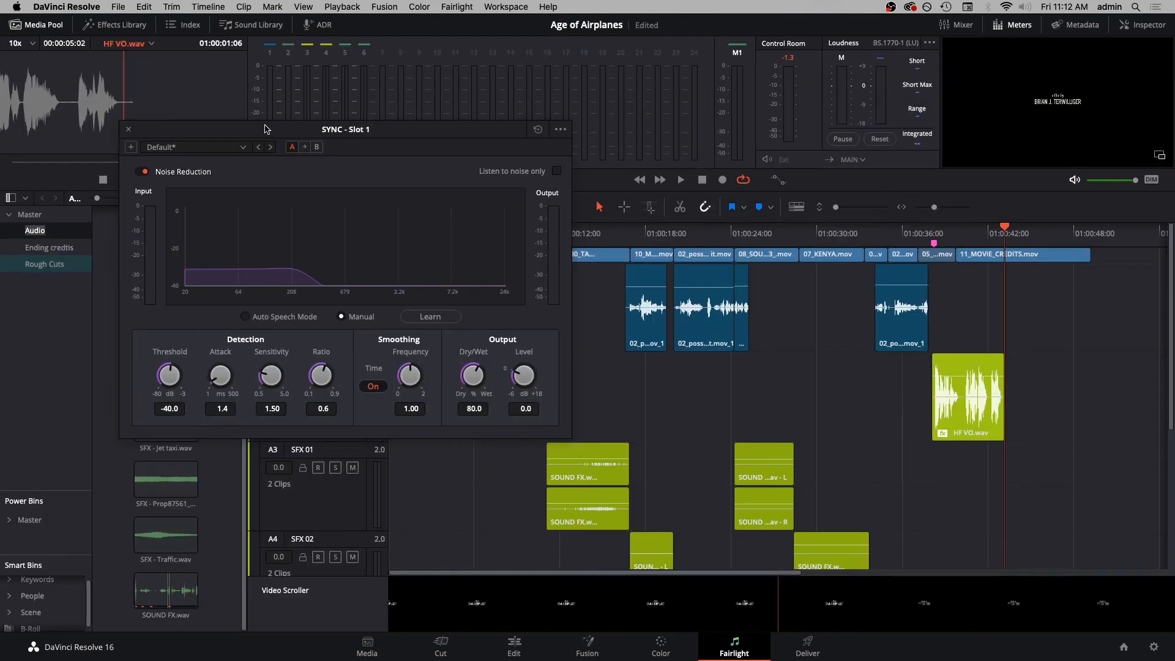
left_click_drag(265, 128, 581, 23)
left_click(172, 317)
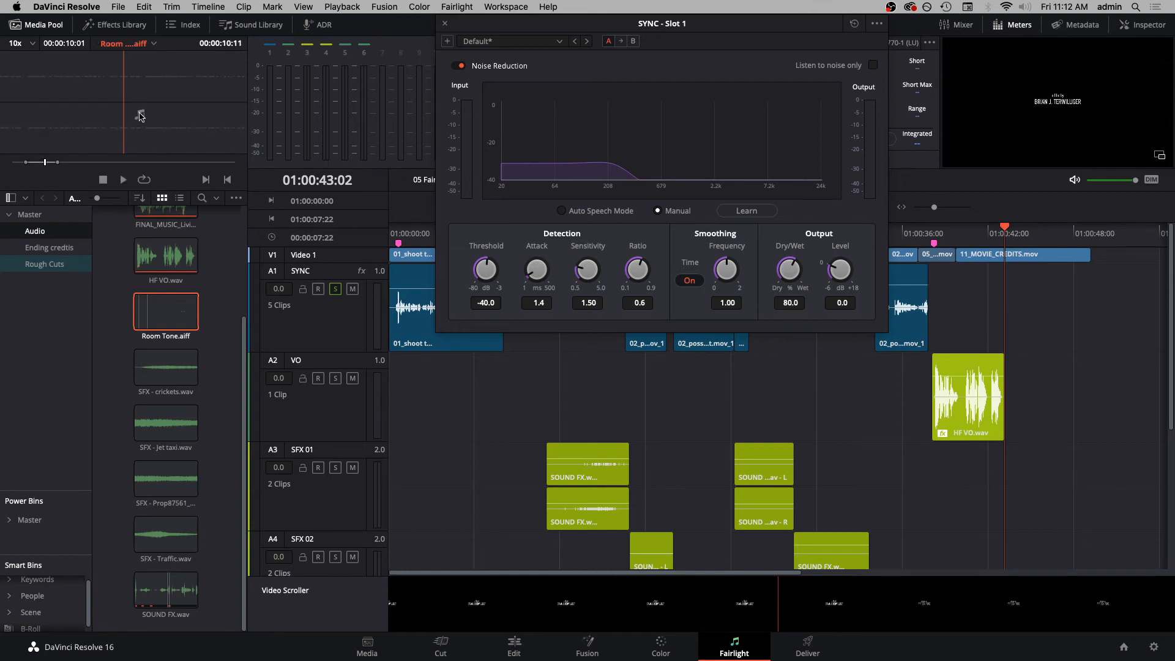
left_click_drag(1007, 356, 1016, 313)
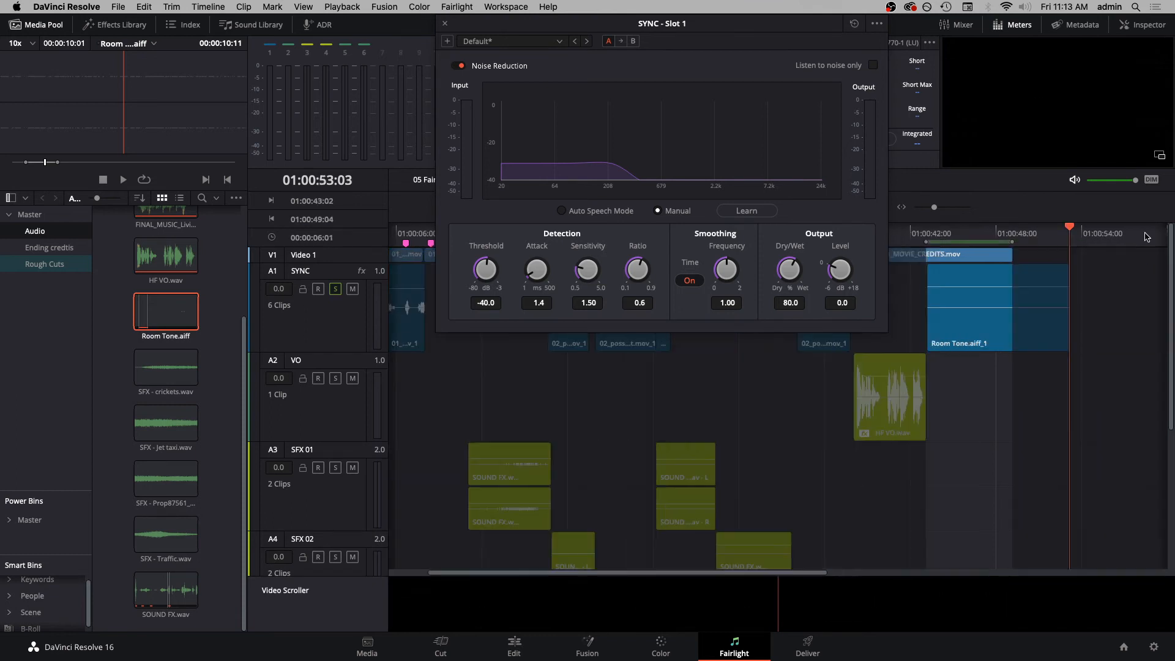
- Extend the marked range to 01:00:53:03 and have Noise Reduction learn the noise profile while playing the Room Tone clip from 01:00:43:02
key("o")
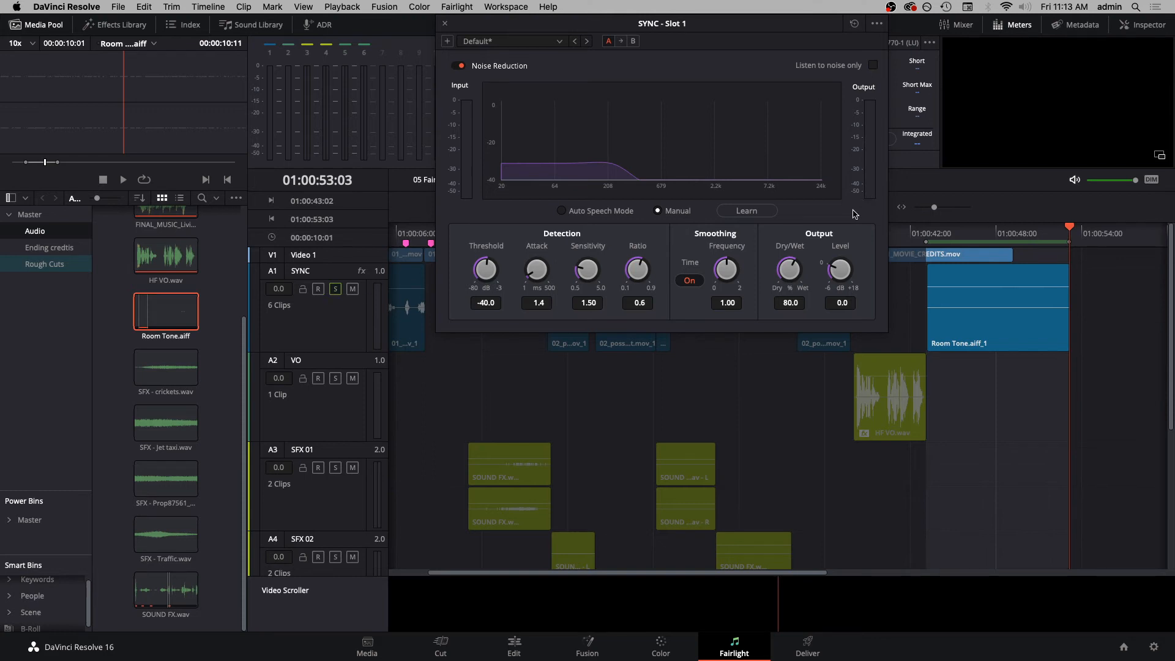
left_click(925, 226)
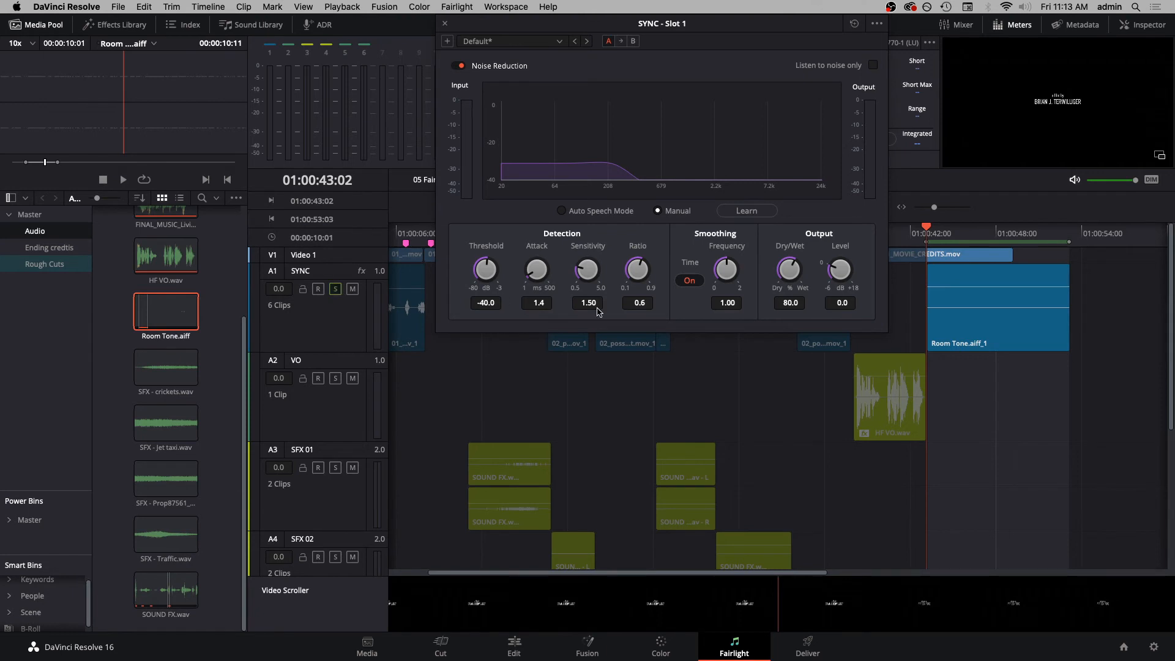
left_click(748, 211)
key("space")
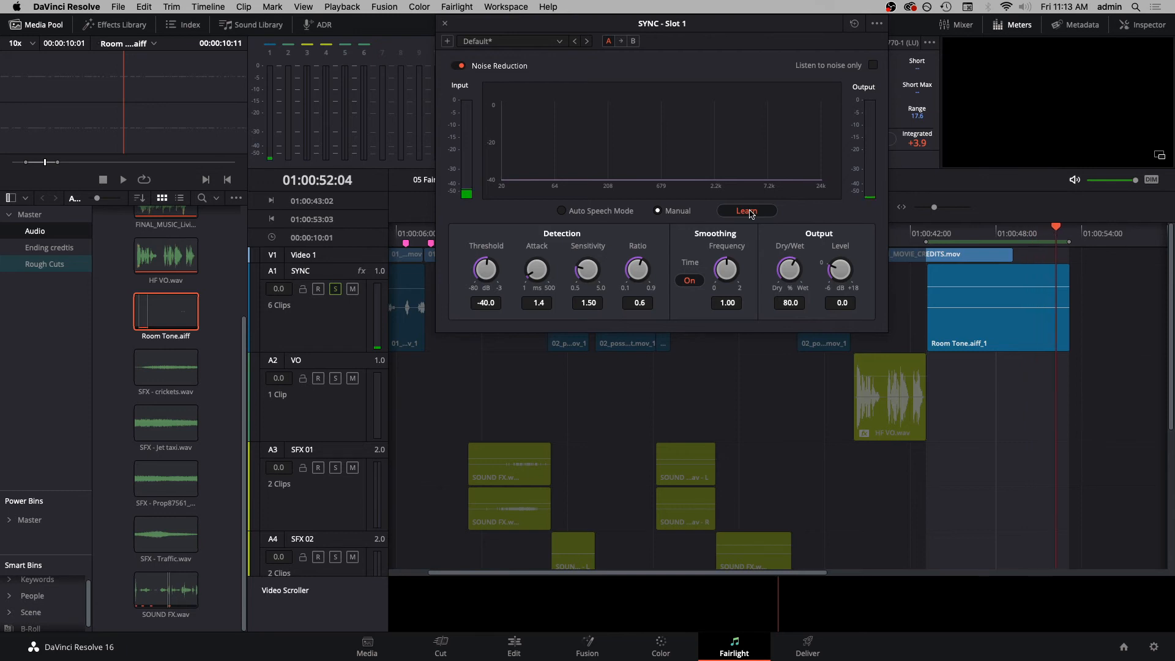
left_click(748, 211)
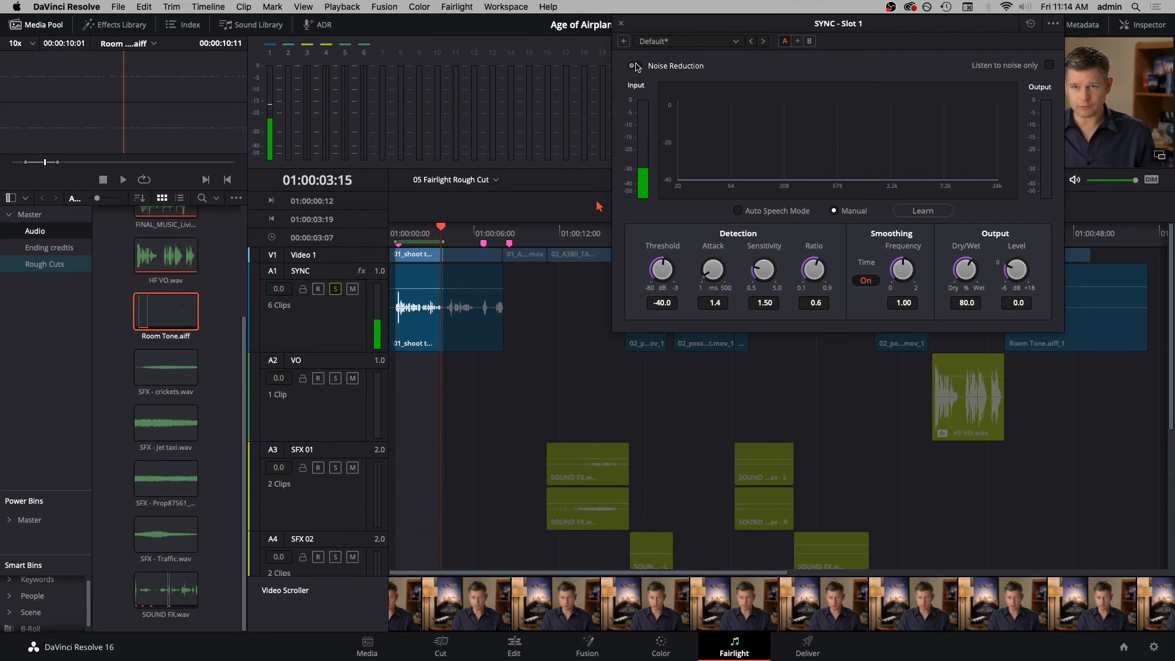
- Turn Noise Reduction back on, close its window, and reach the effect from the SYNC channel strip in the Mixer
left_click(633, 67)
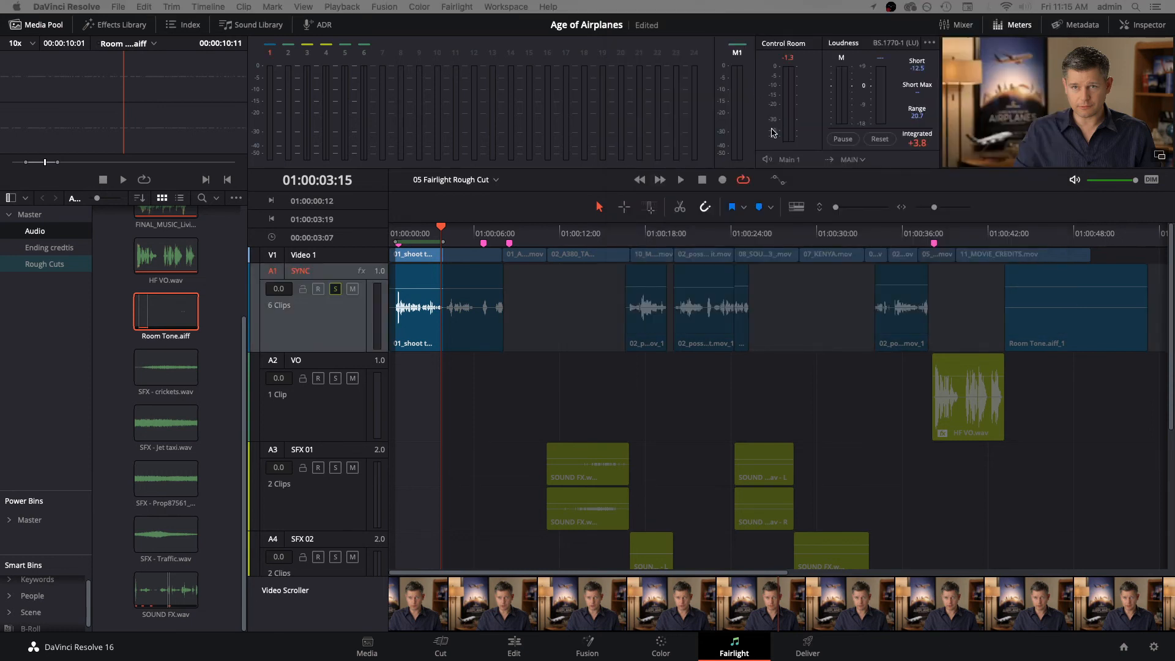
key("super+Tab")
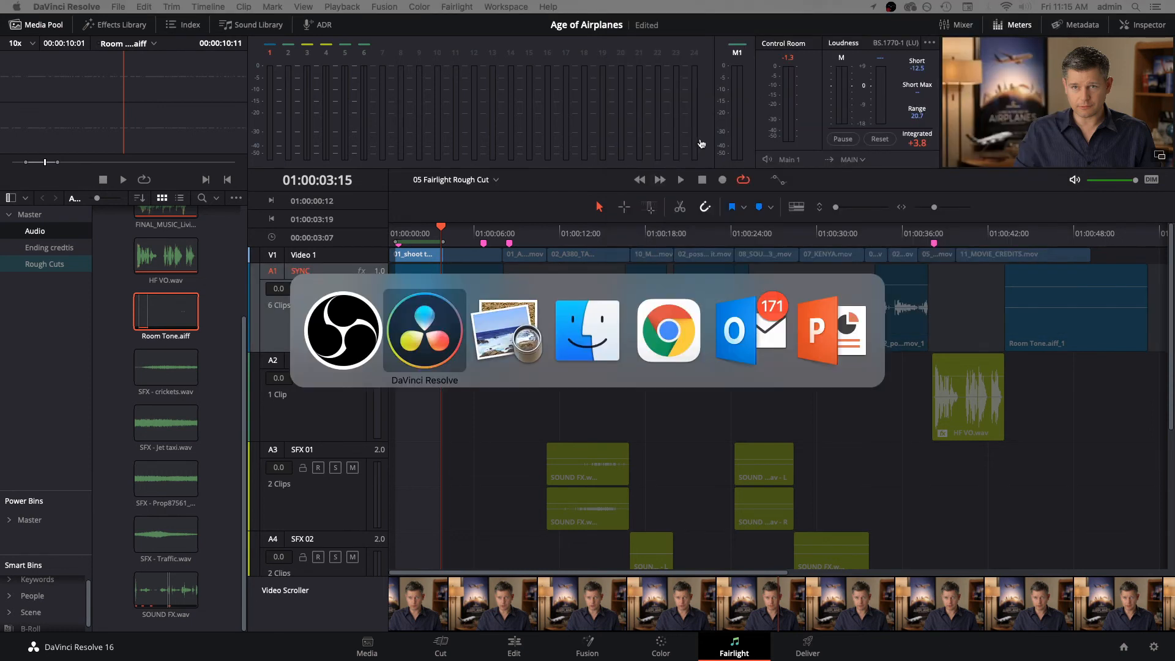
left_click_drag(603, 63, 685, 69)
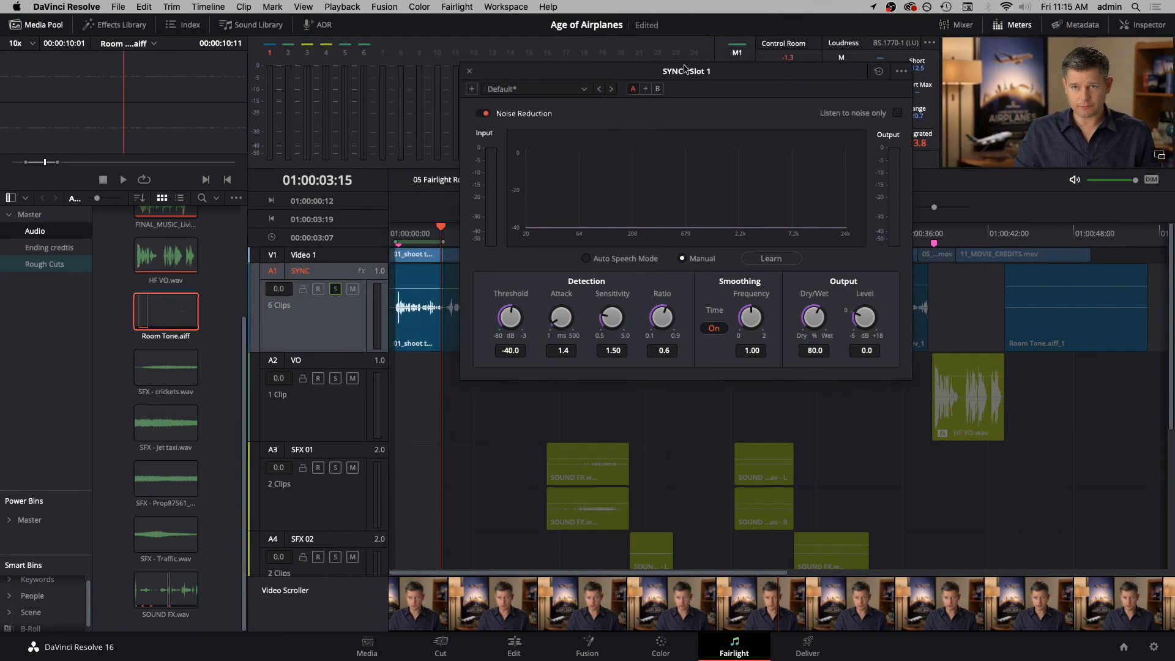
left_click(469, 73)
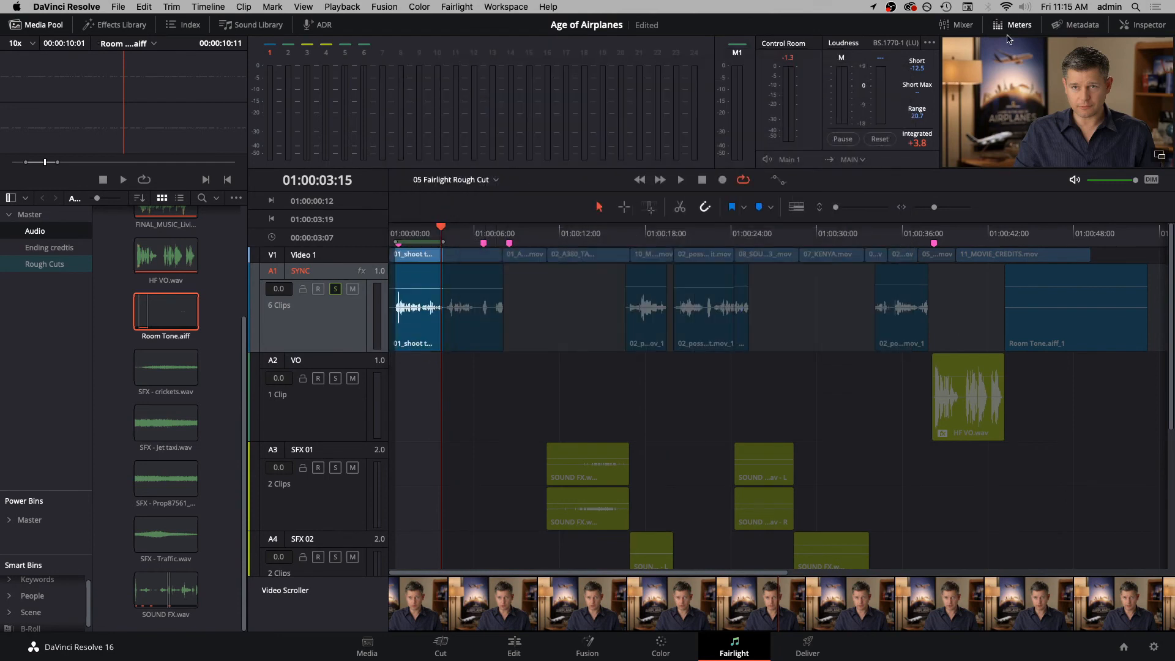
left_click(959, 27)
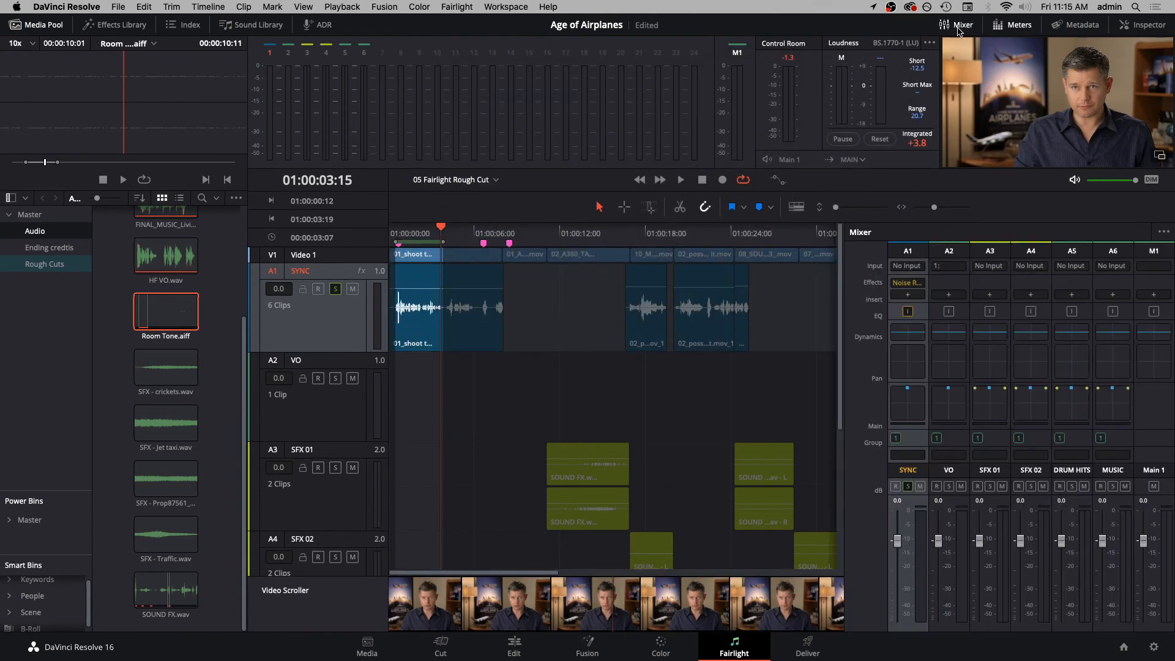
left_click(907, 283)
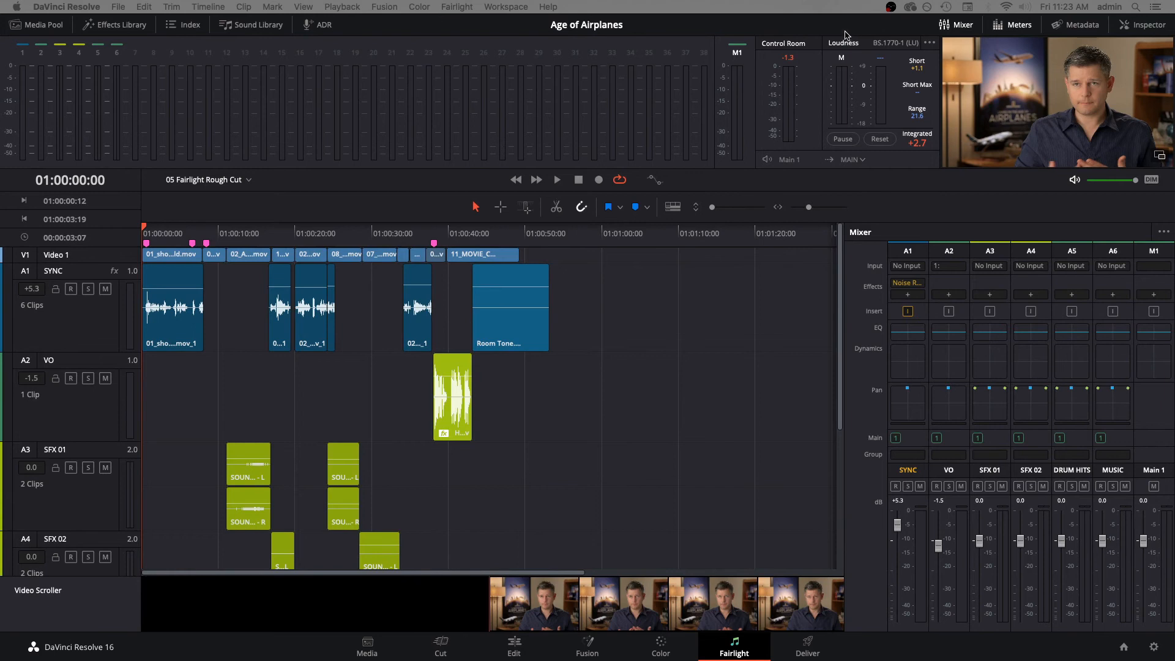
- Review the audio target level chart in Preview, and return to DaVinci Resolve to hide the video track and video scroller
key("super+Tab")
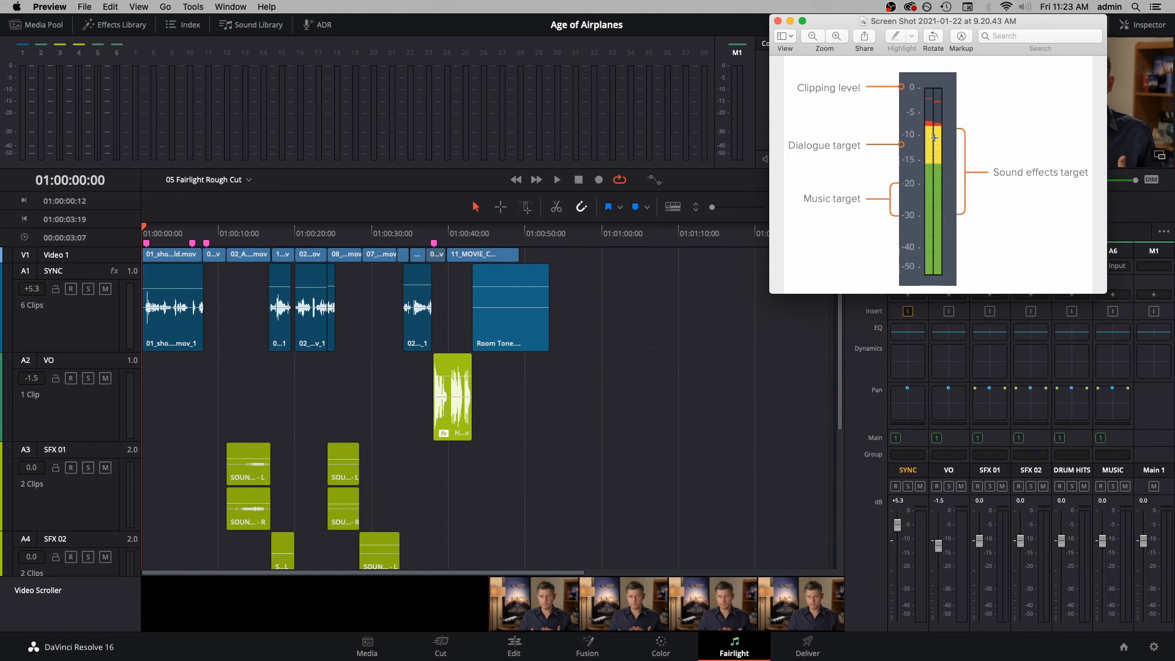
left_click_drag(1030, 24, 1174, 24)
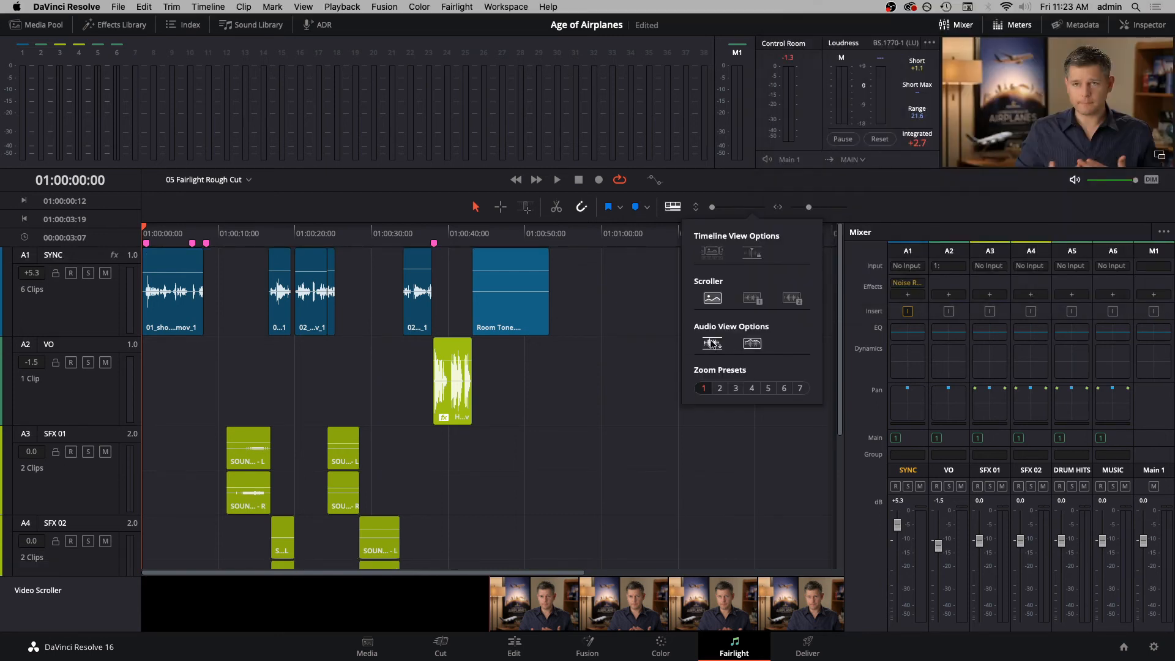
left_click(711, 298)
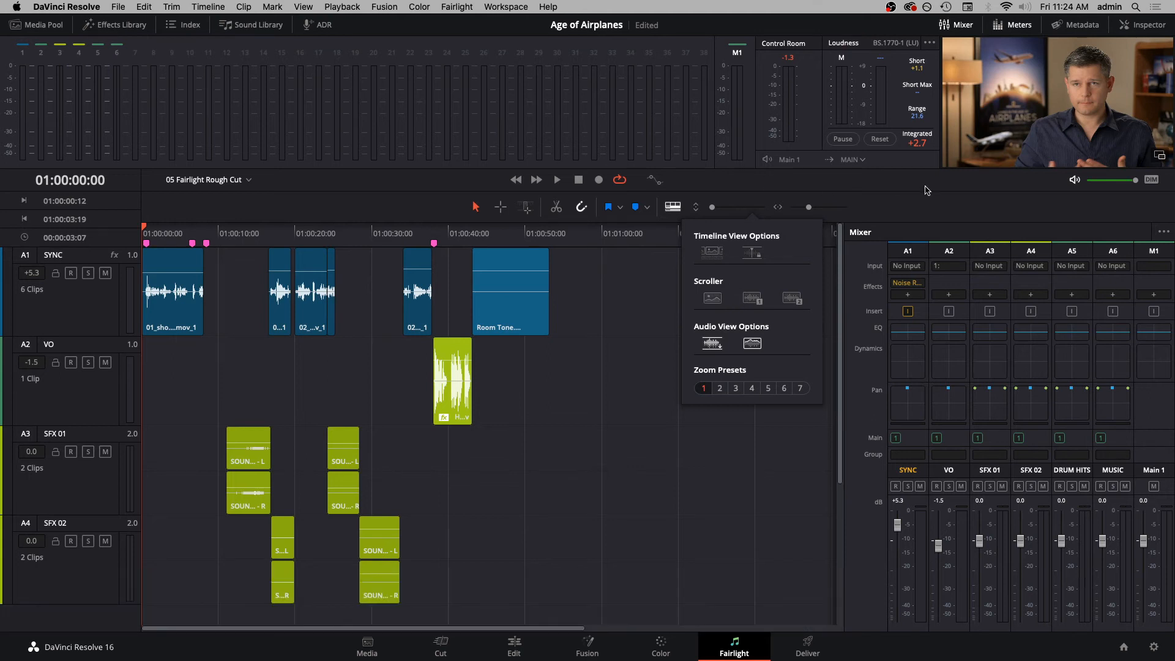
left_click(926, 206)
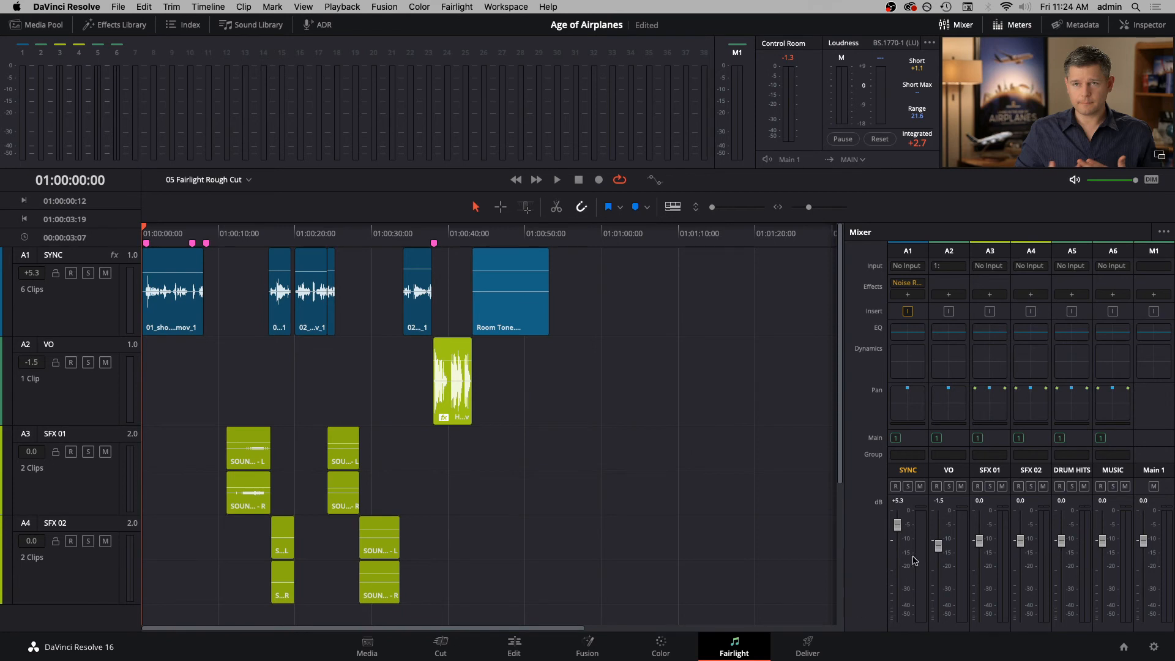
- Reset the SYNC track fader to 0.0 dB and raise it to +5.2 dB while playing from the timeline start
key("space")
double_click(894, 526)
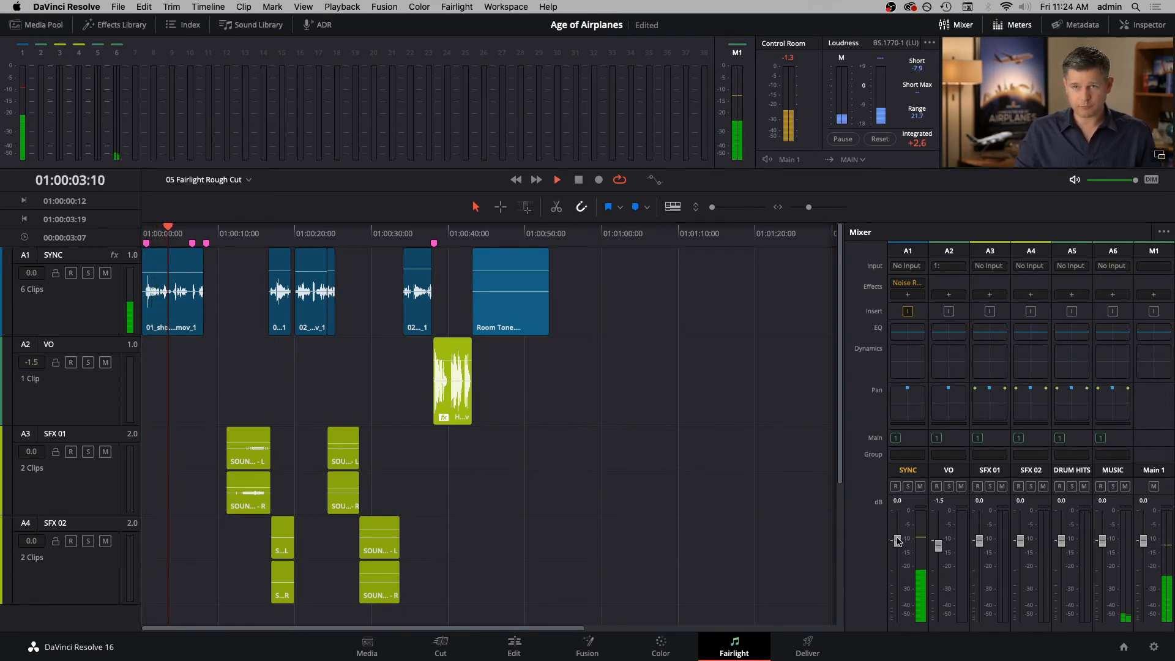
left_click_drag(897, 540, 900, 525)
key("space")
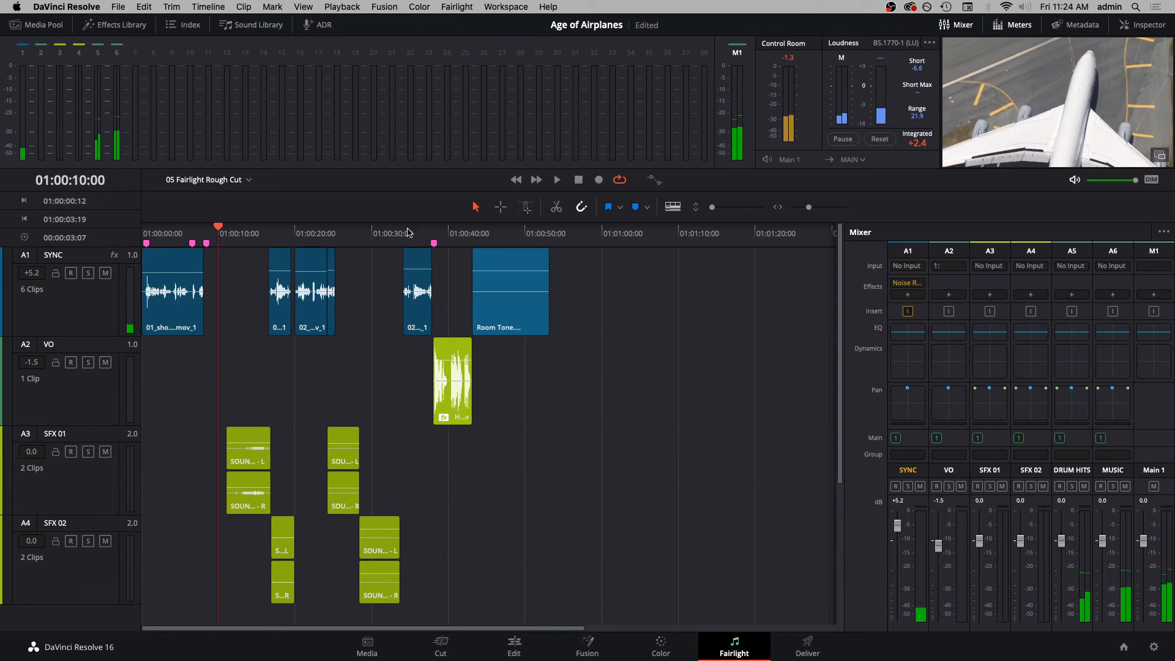
- Play from the second SYNC clip at 01:00:16:20 and fine-tune the SYNC track level to +5.3 dB
left_click(270, 233)
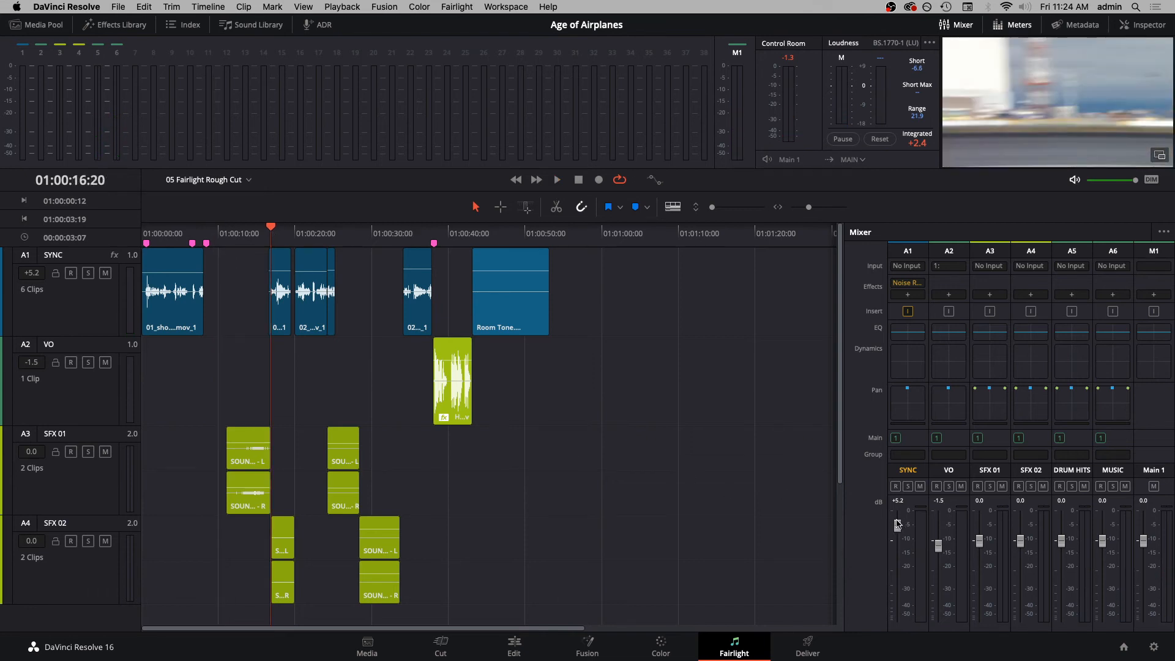
key("space")
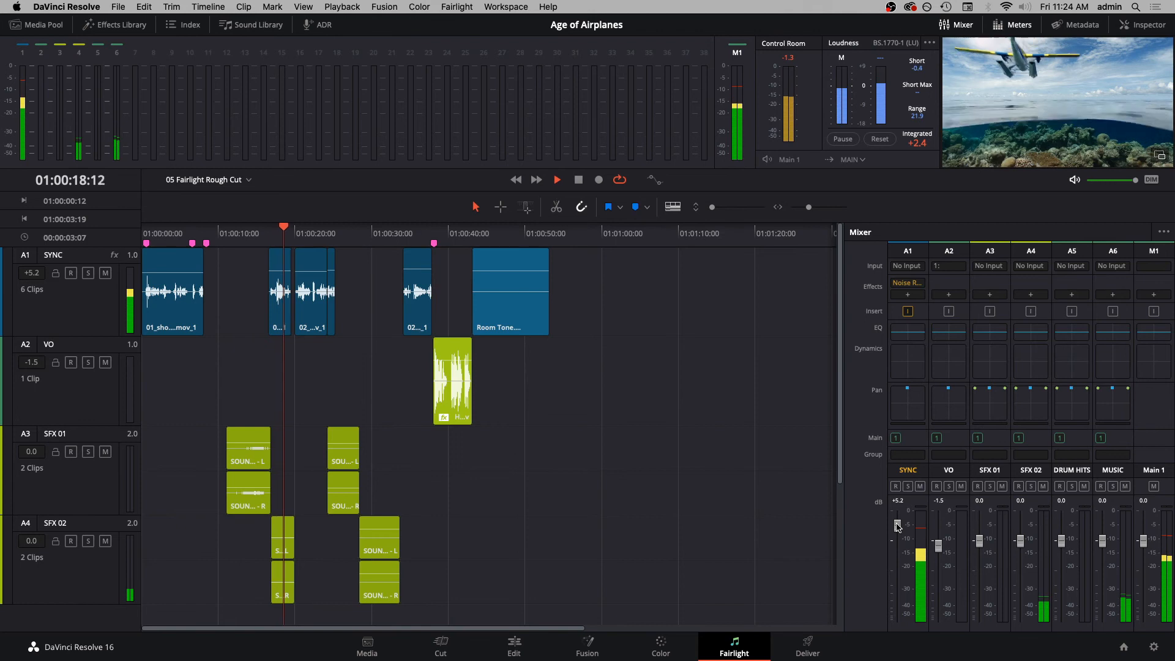
left_click_drag(898, 527, 897, 529)
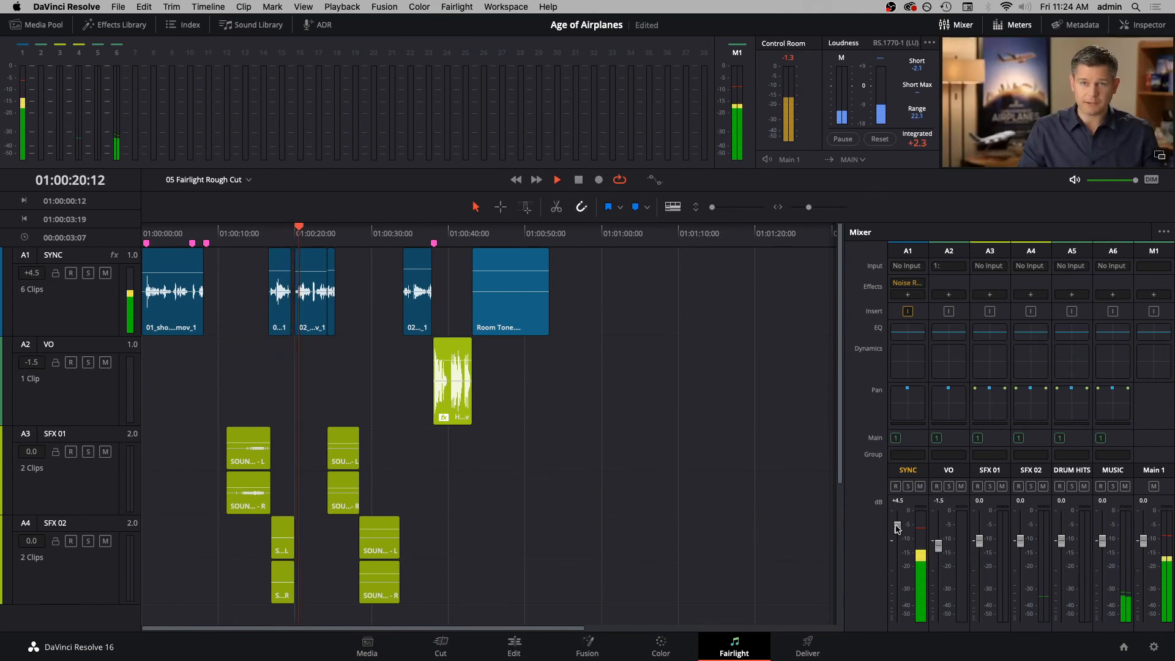
left_click_drag(897, 527, 897, 525)
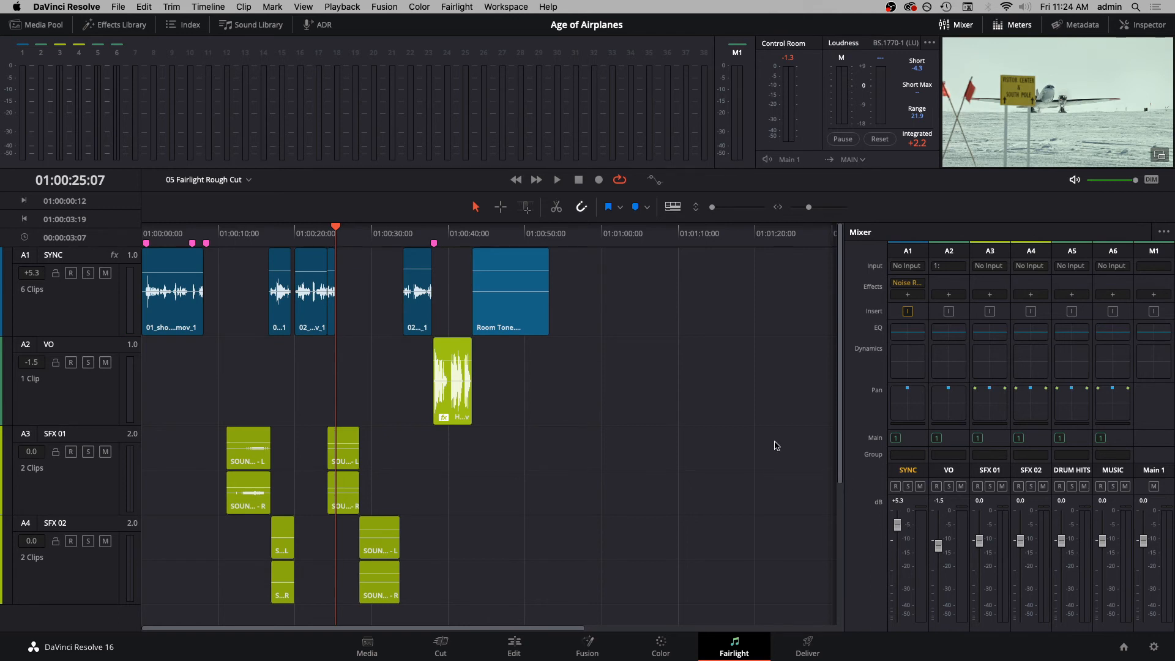
- Check the level of the last interview clip on SYNC by playing it, and delete the Room Tone clip
left_click(404, 238)
key("space")
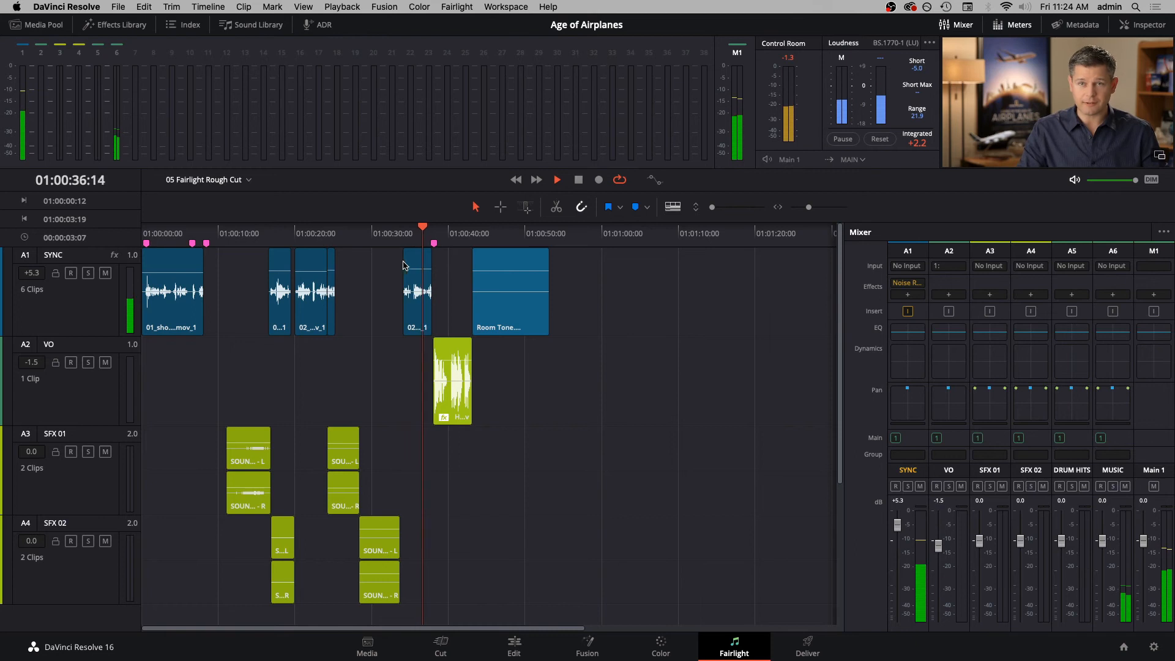
key("space")
left_click(522, 263)
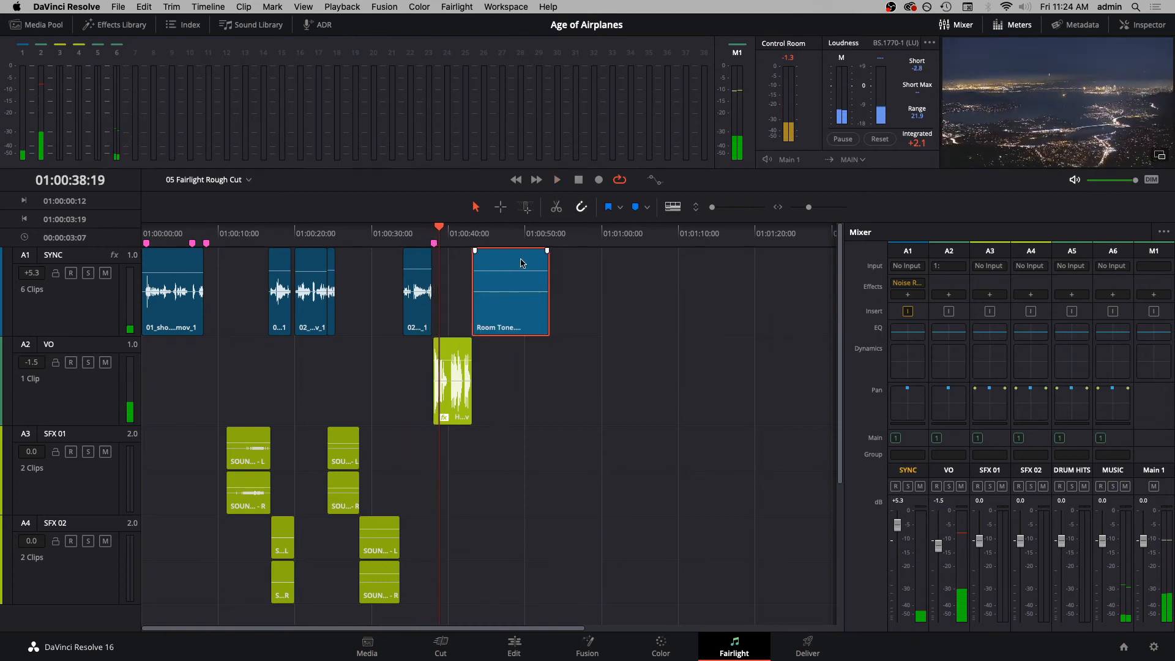
key("Delete")
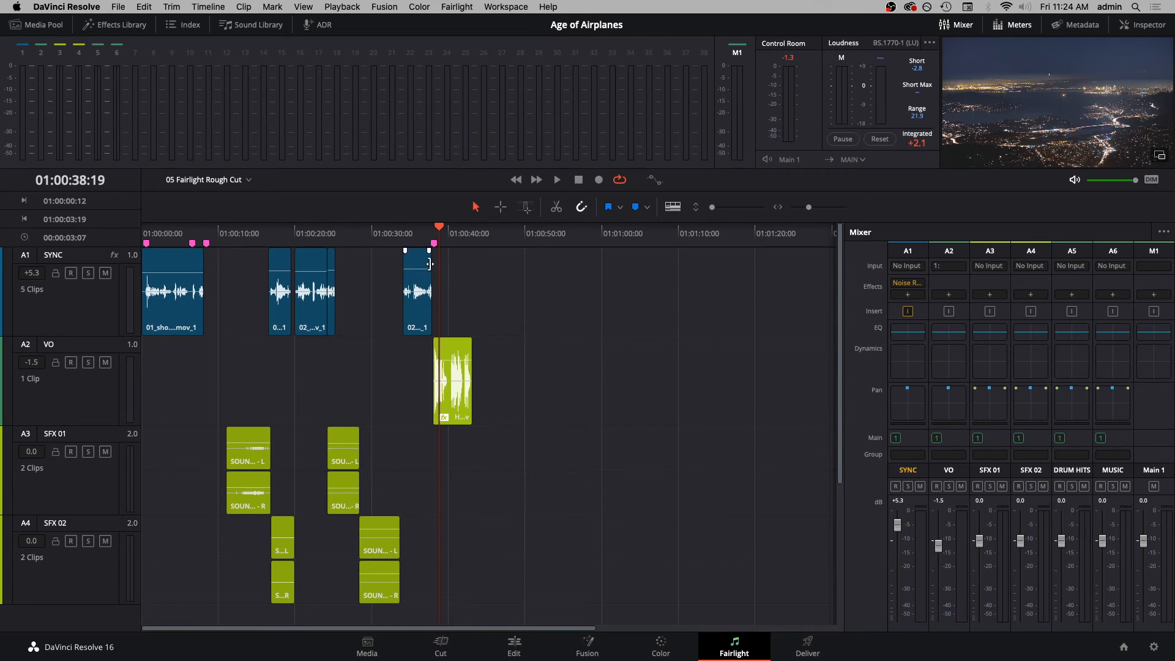
- Play through the voice-over clip and lower the VO track level to -3.2 dB
left_click(435, 238)
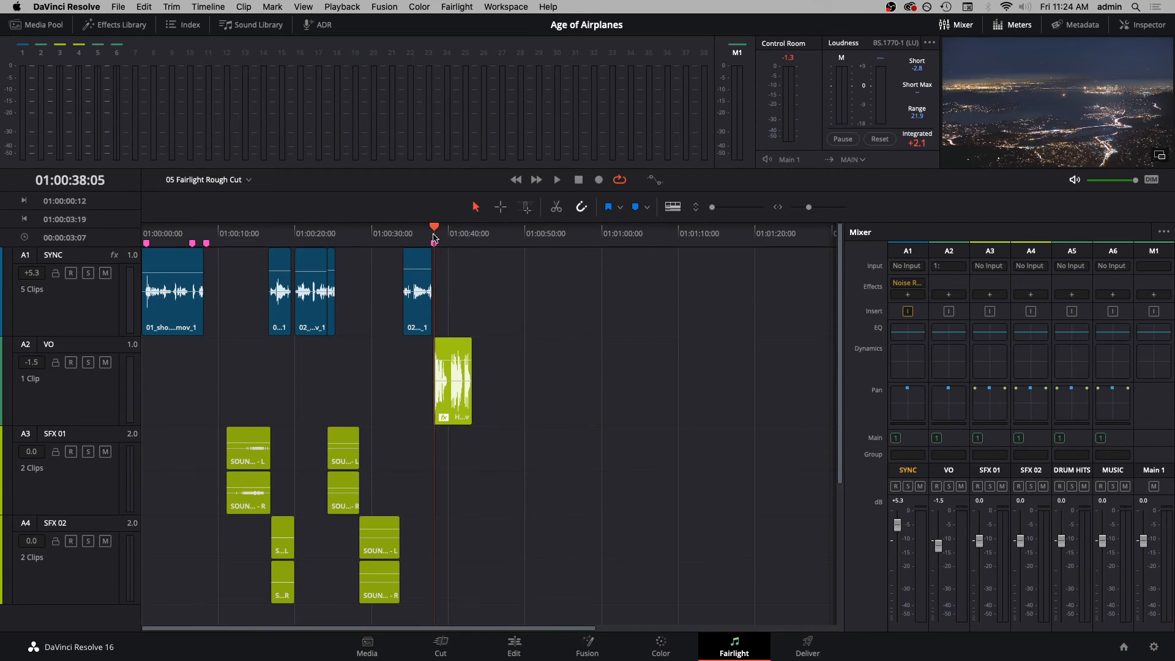
key("space")
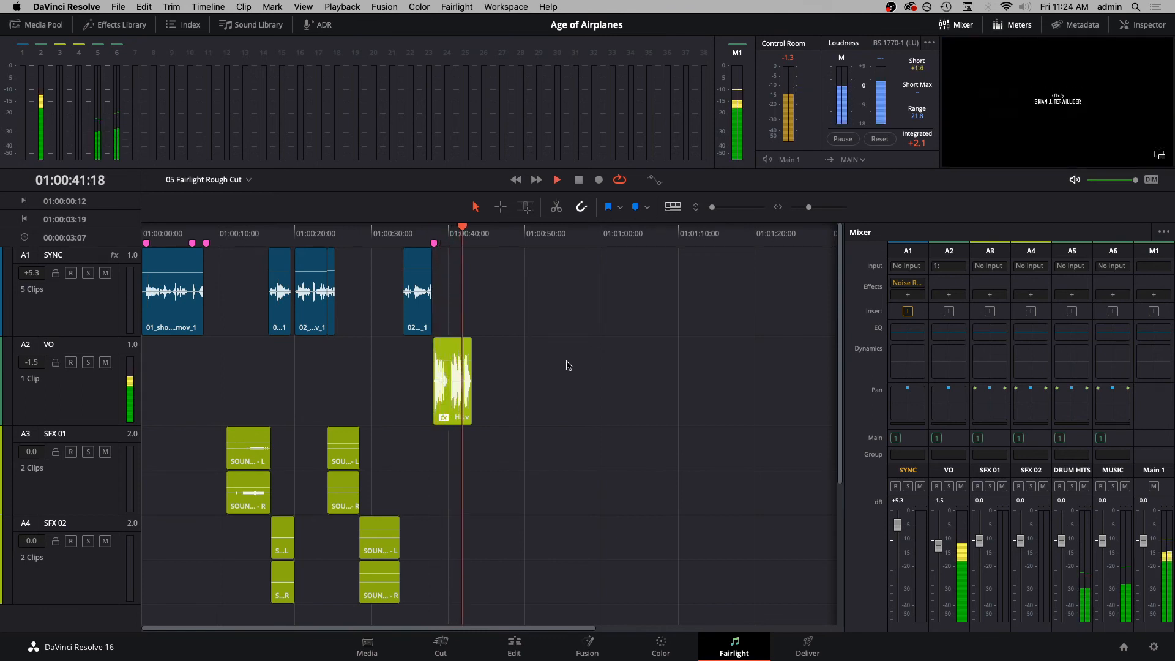
key("space")
left_click(403, 238)
key("space")
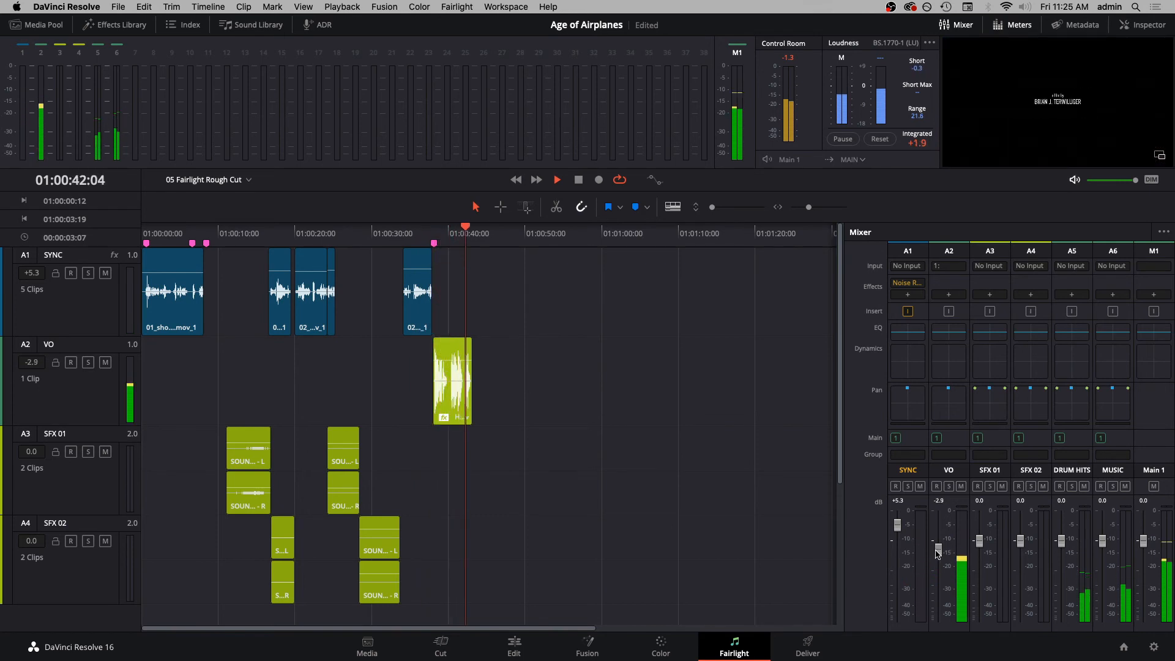
left_click_drag(937, 552, 937, 556)
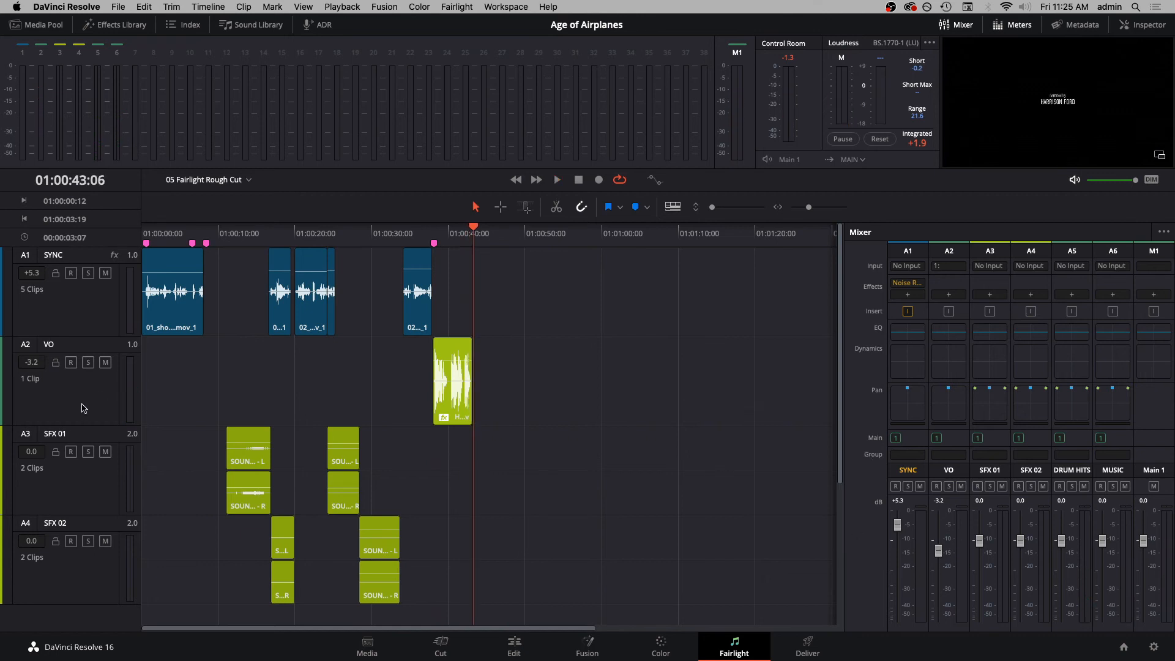
- Play from 01:00:11:00 and raise the SFX 01 track level to +5.2 dB and SFX 02 to +3.3 dB
left_click(221, 235)
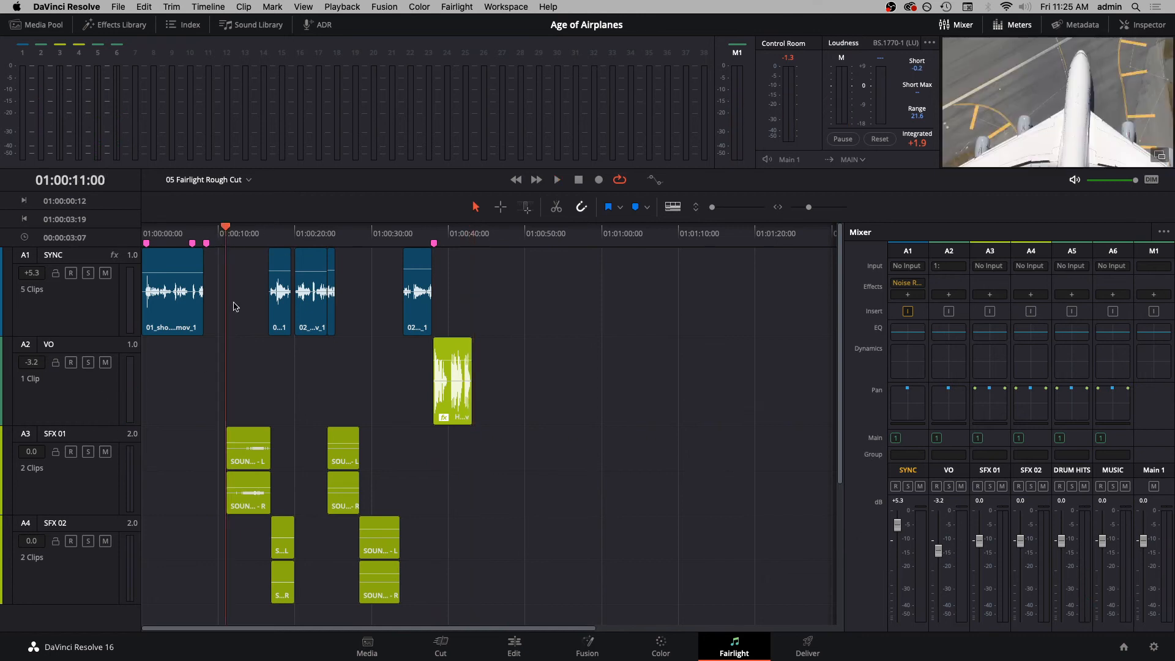
key("space")
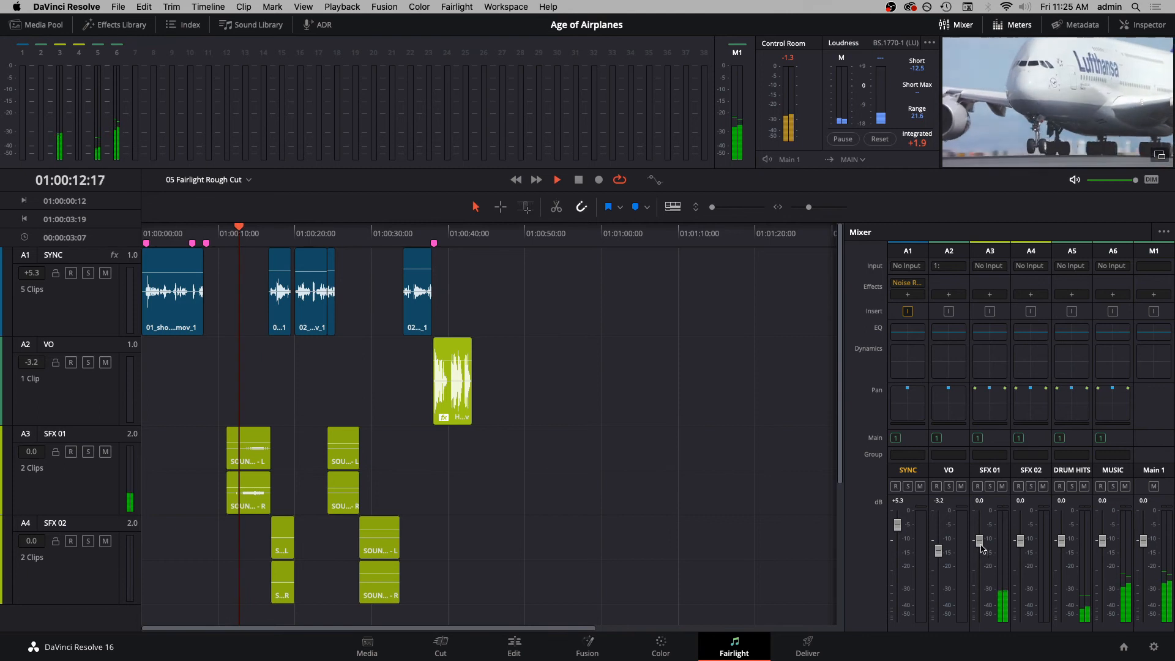
left_click_drag(980, 545, 982, 530)
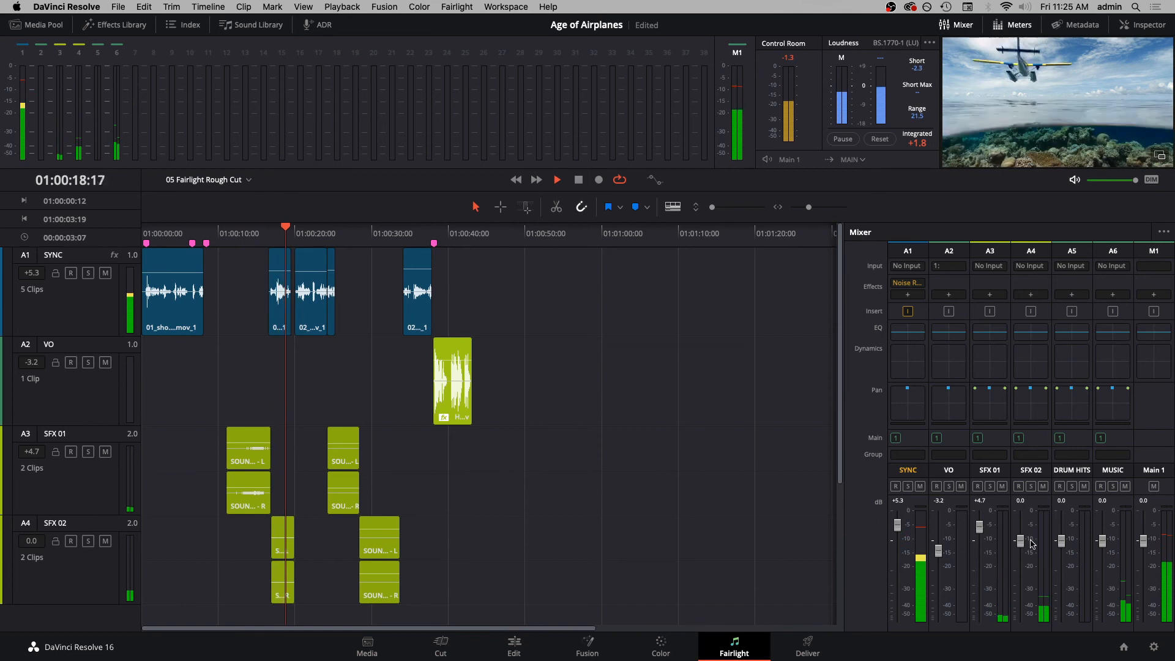
left_click_drag(1020, 541, 1022, 531)
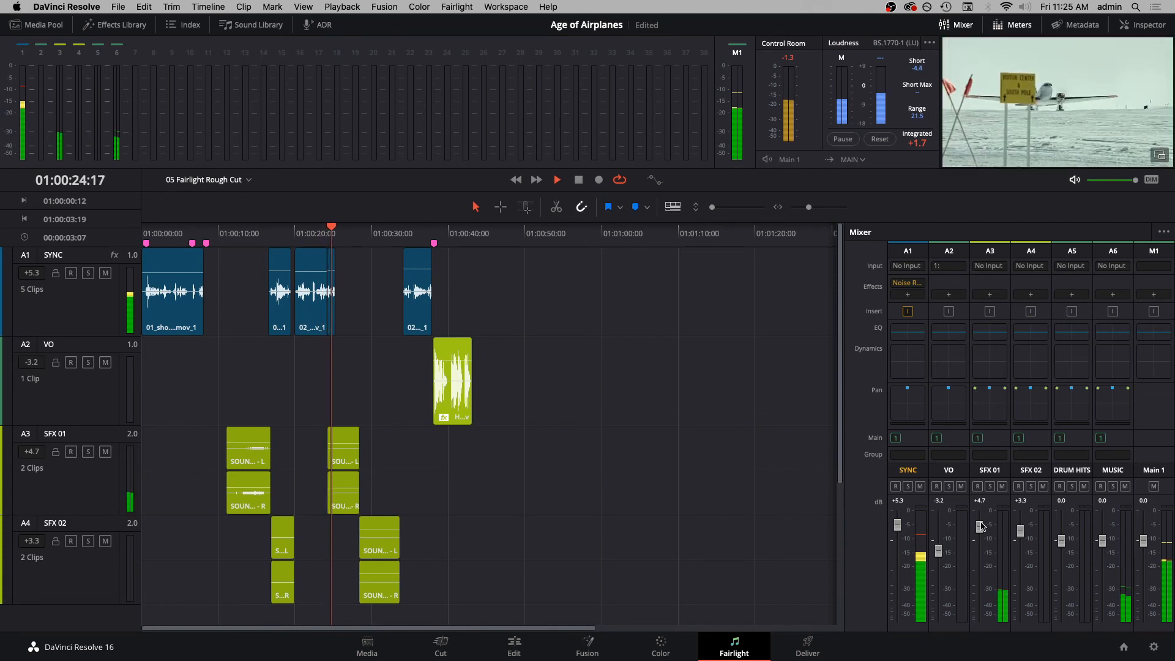
left_click_drag(980, 526, 981, 525)
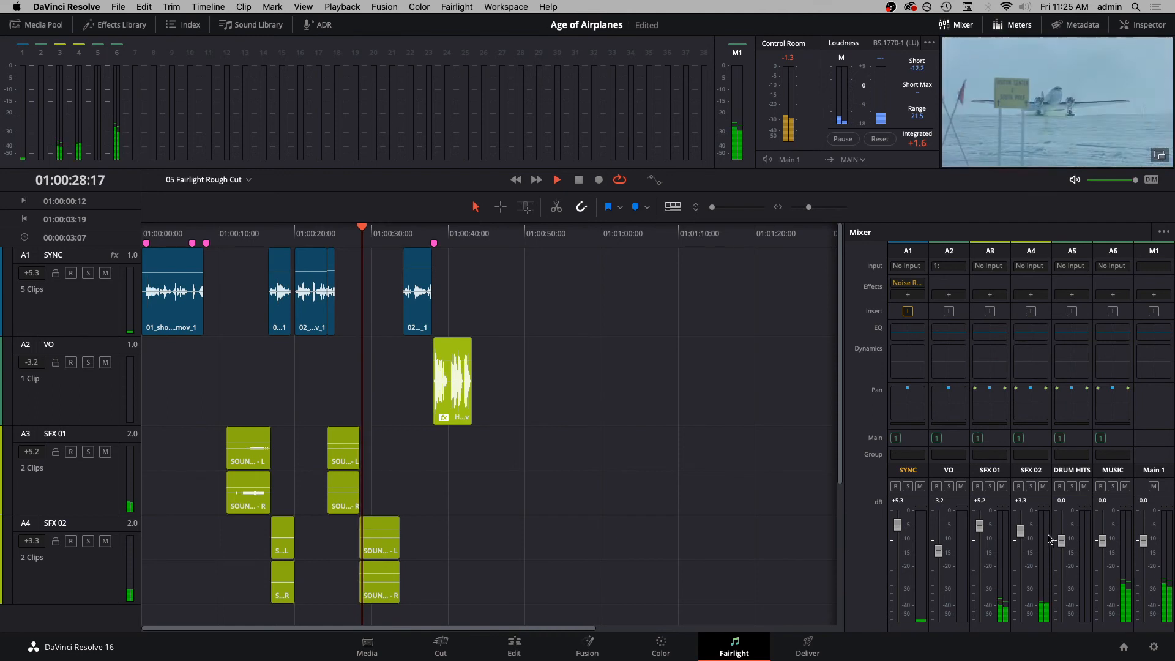
- Raise the SFX 02 track level to +6.9 dB while playing on through the voice-over
left_click_drag(1020, 532, 1026, 521)
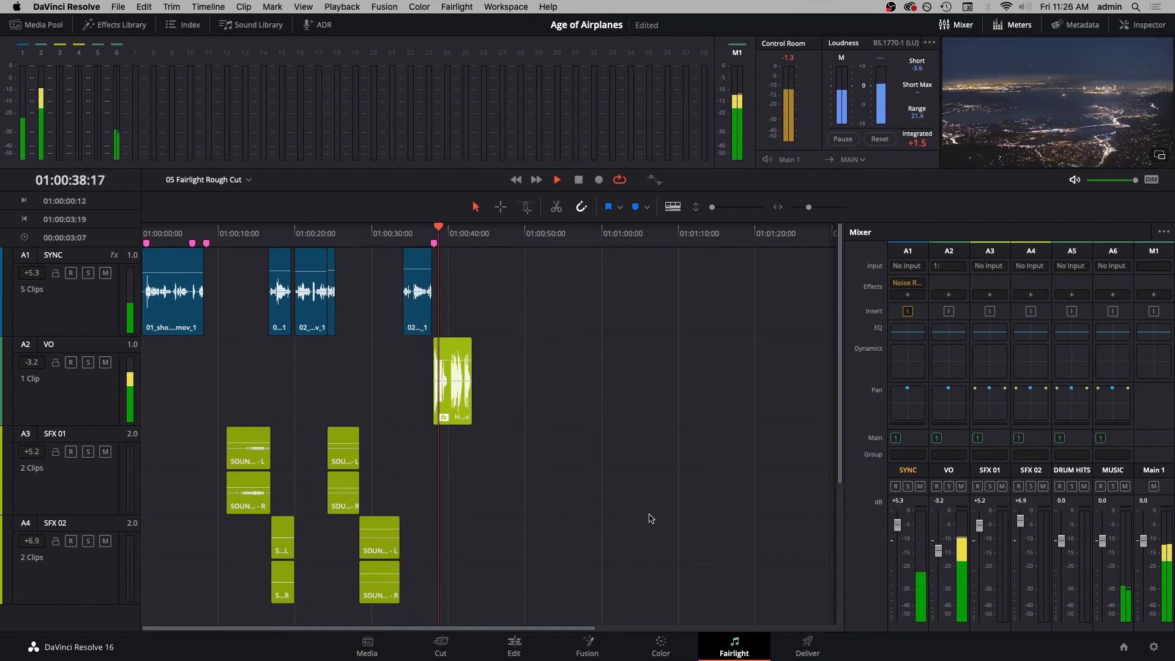
scroll(589, 509, "down", 5)
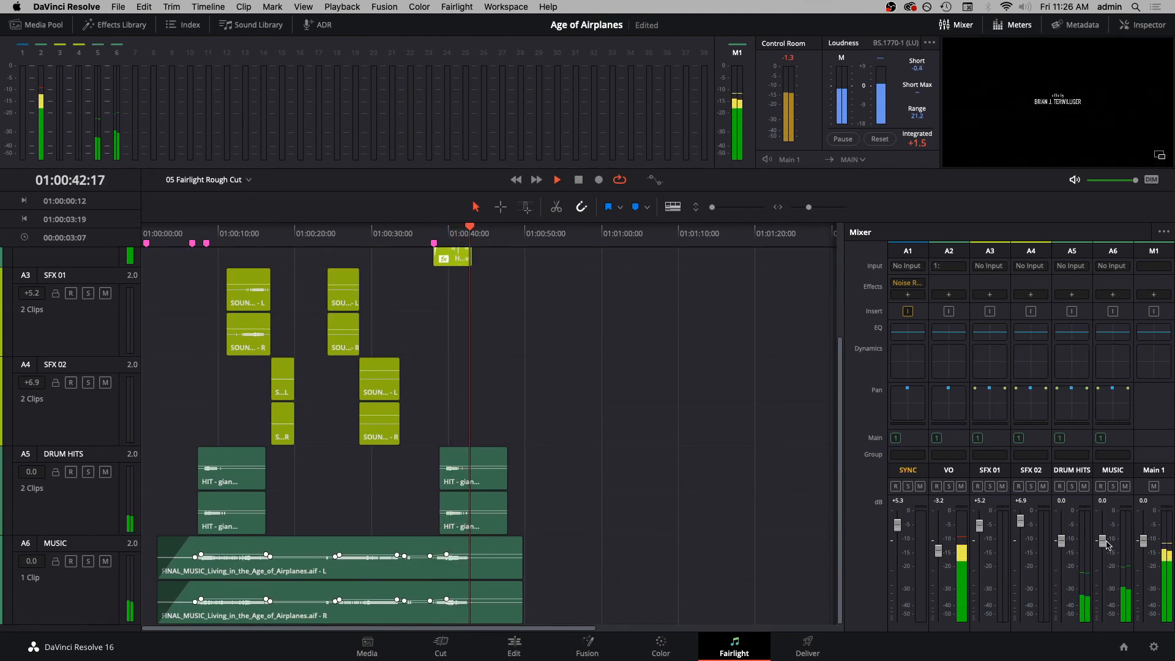
key("space")
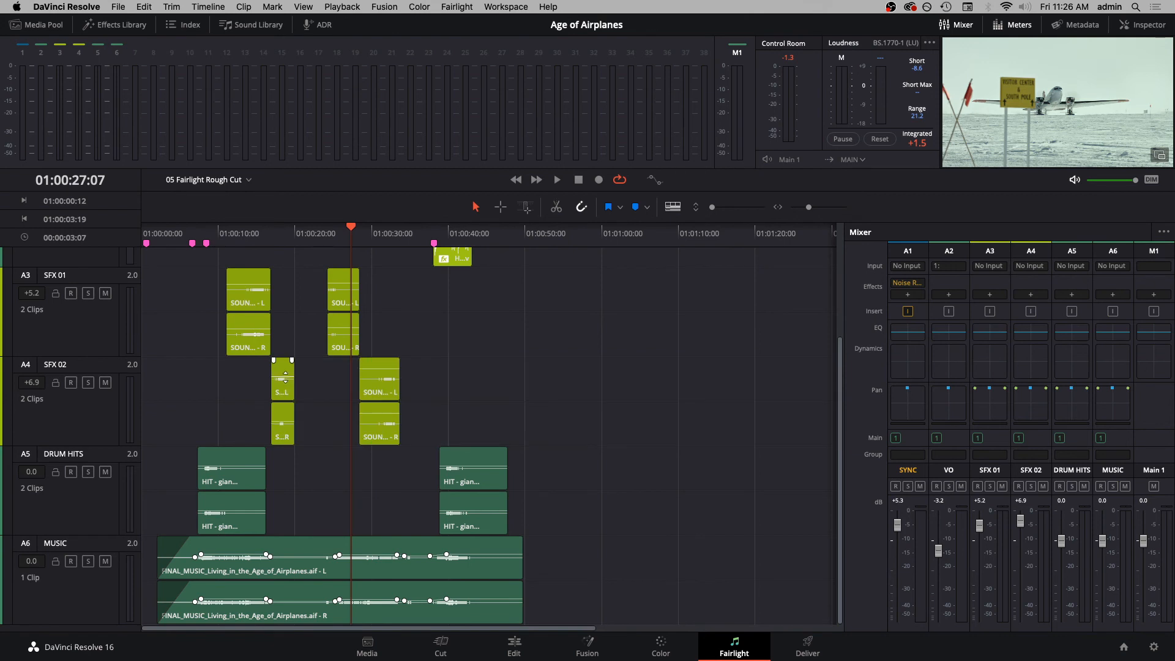
- Replay the mix from 01:00:11:00 and lower the SFX 01 track level to +3.3 dB and SFX 02 to +4.9 dB
left_click(227, 235)
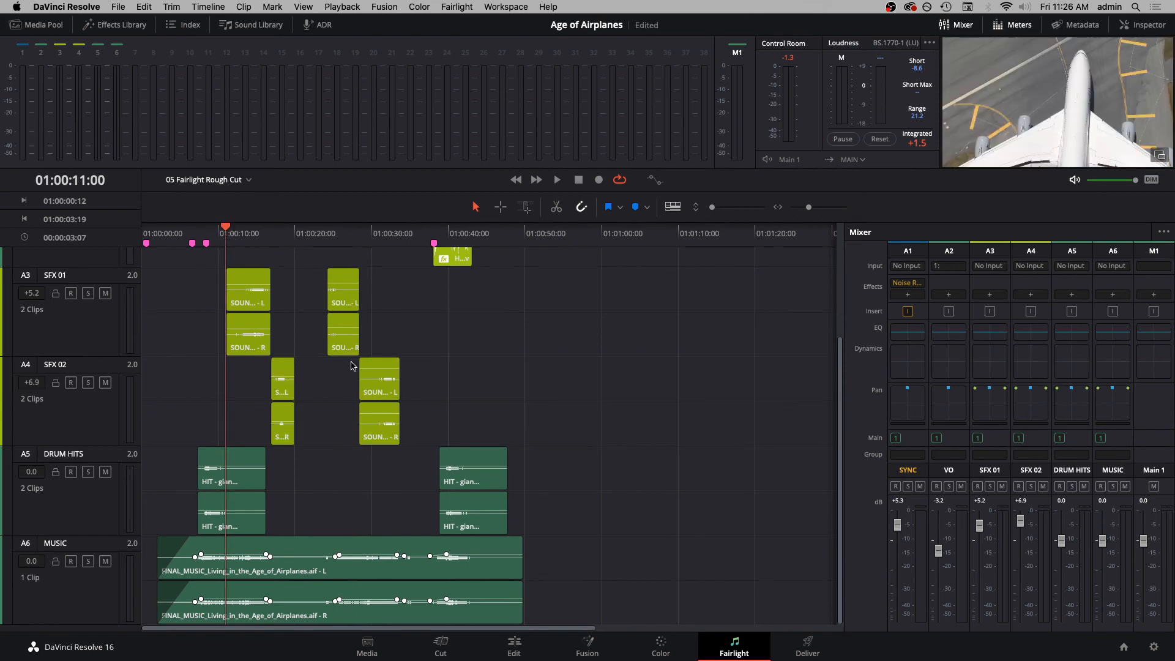
key("space")
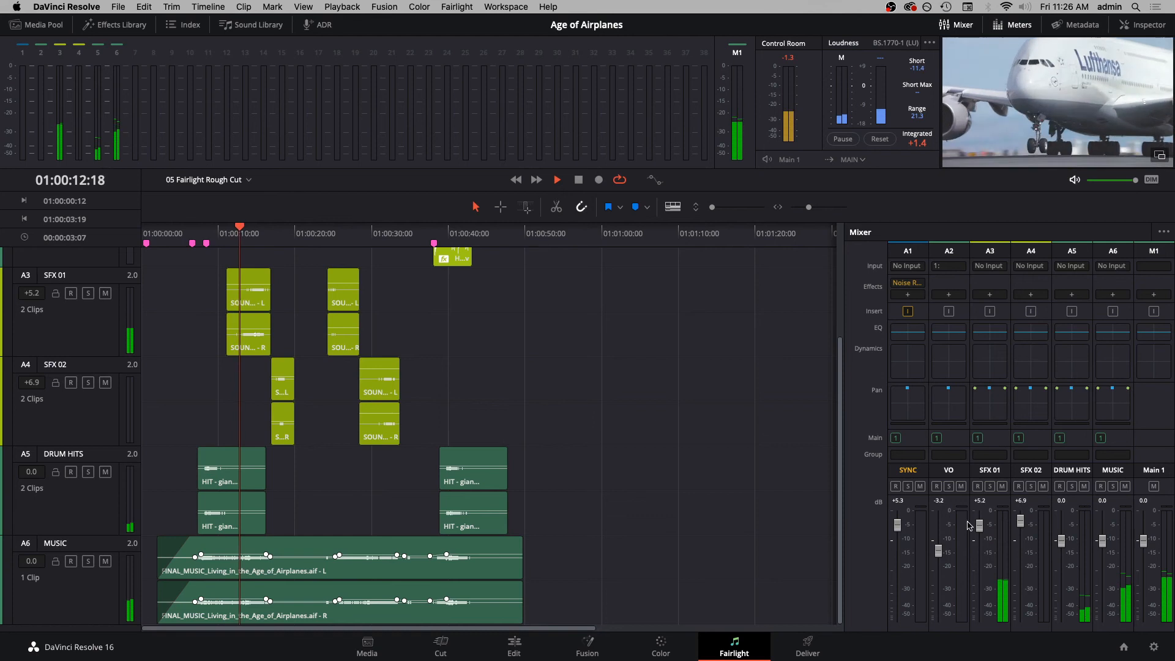
left_click_drag(979, 526, 1021, 529)
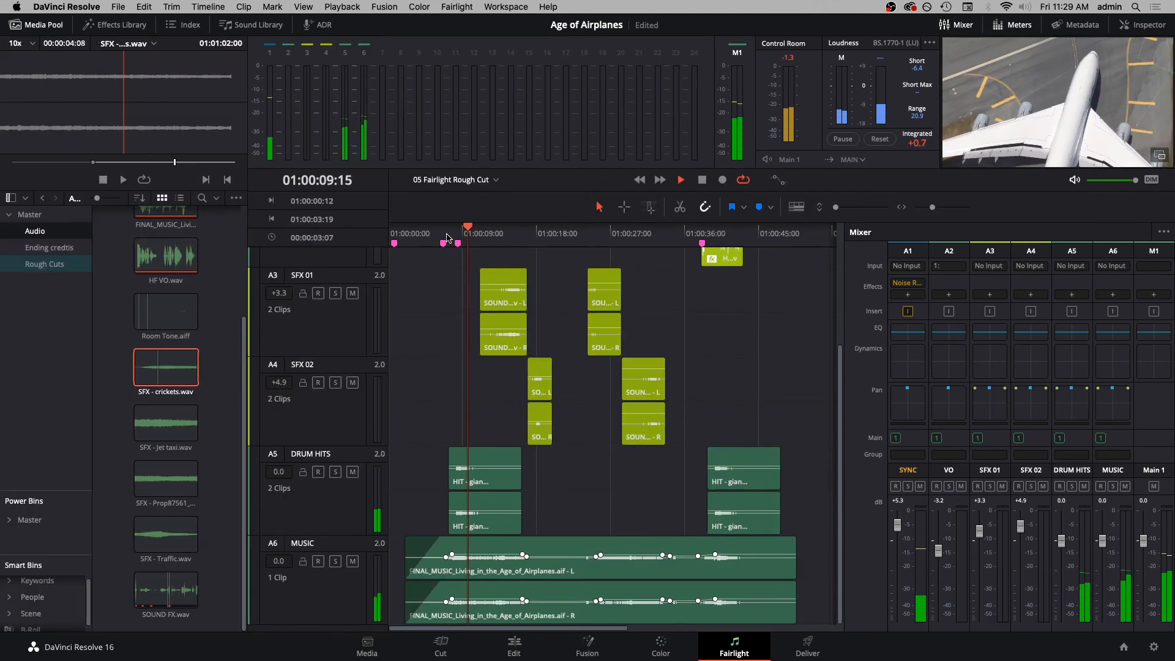
key("space")
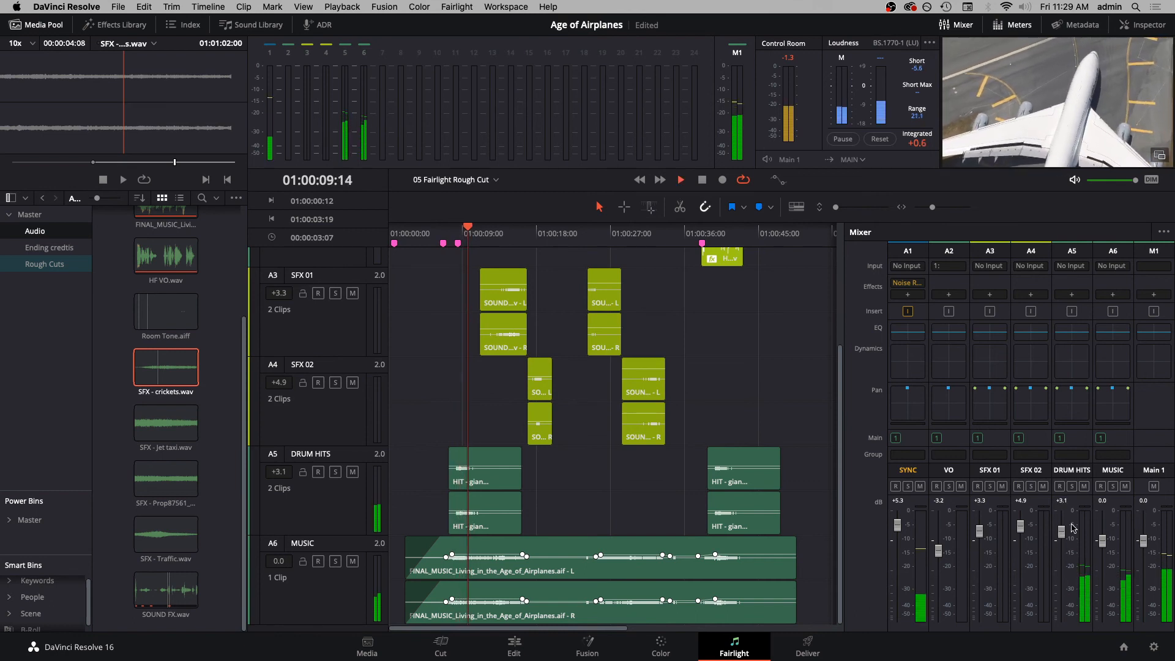
- Play through the first drum hit repeatedly and adjust the DRUM HITS track level to +6.6 dB
left_click_drag(1062, 530, 1065, 516)
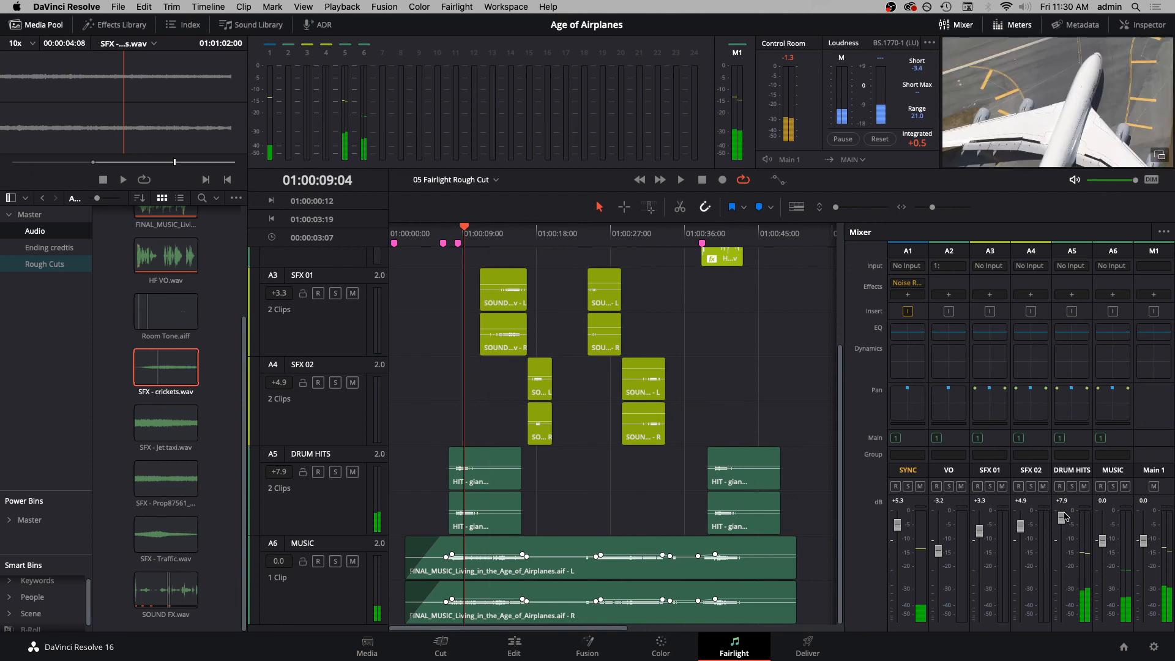
key("space")
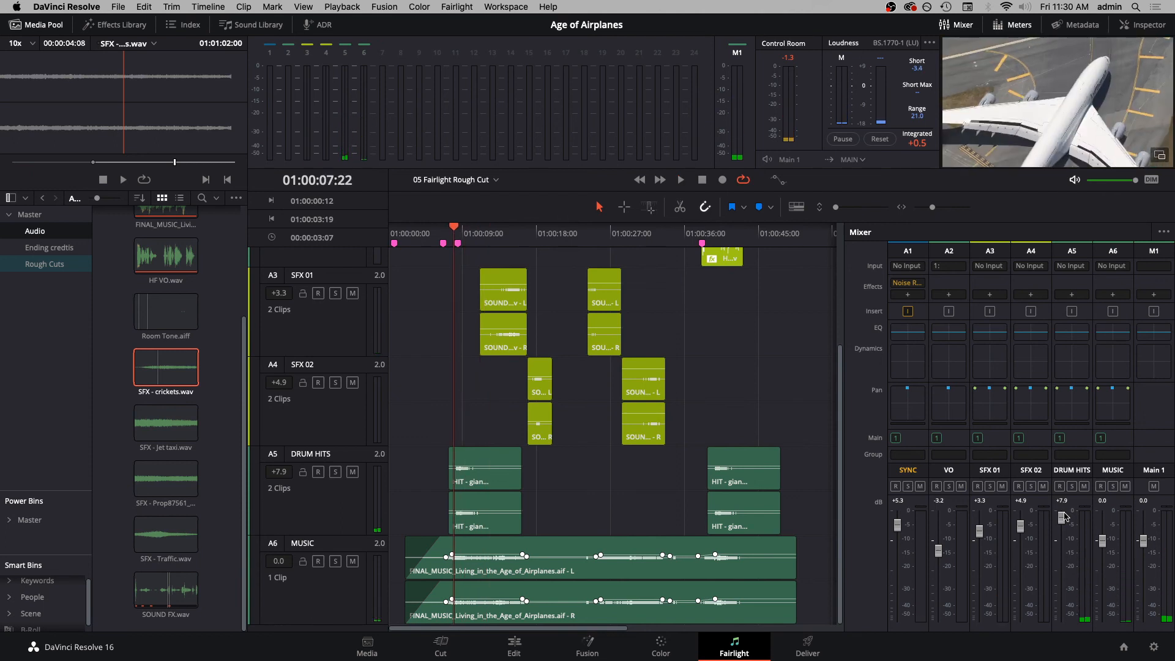
key("space")
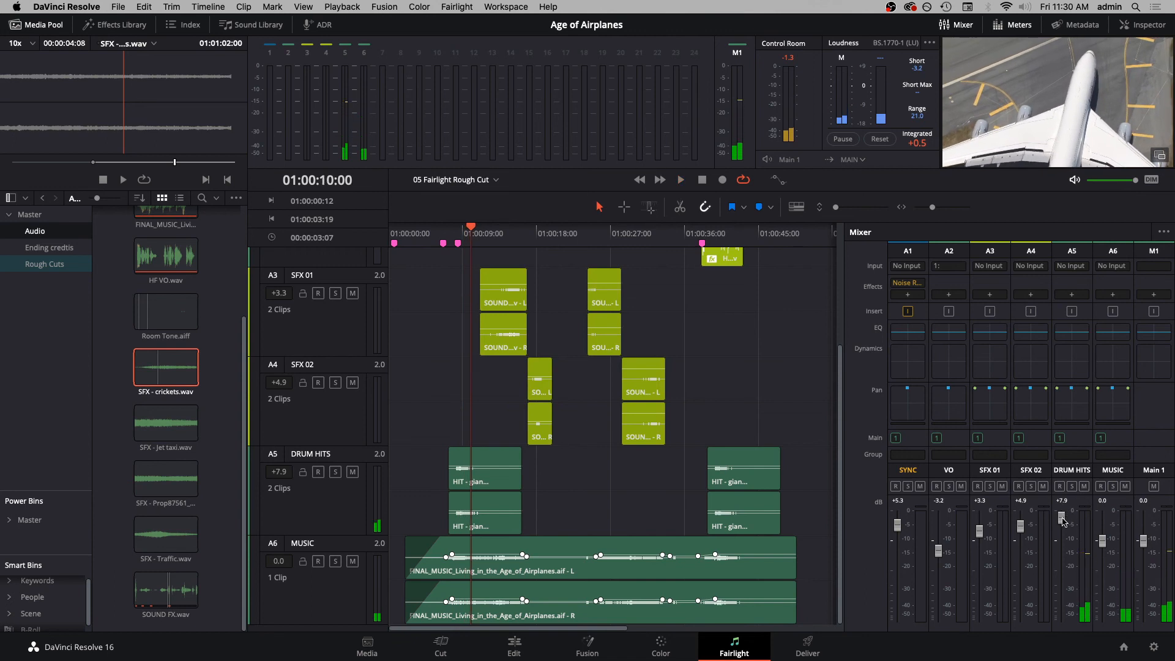
key("space")
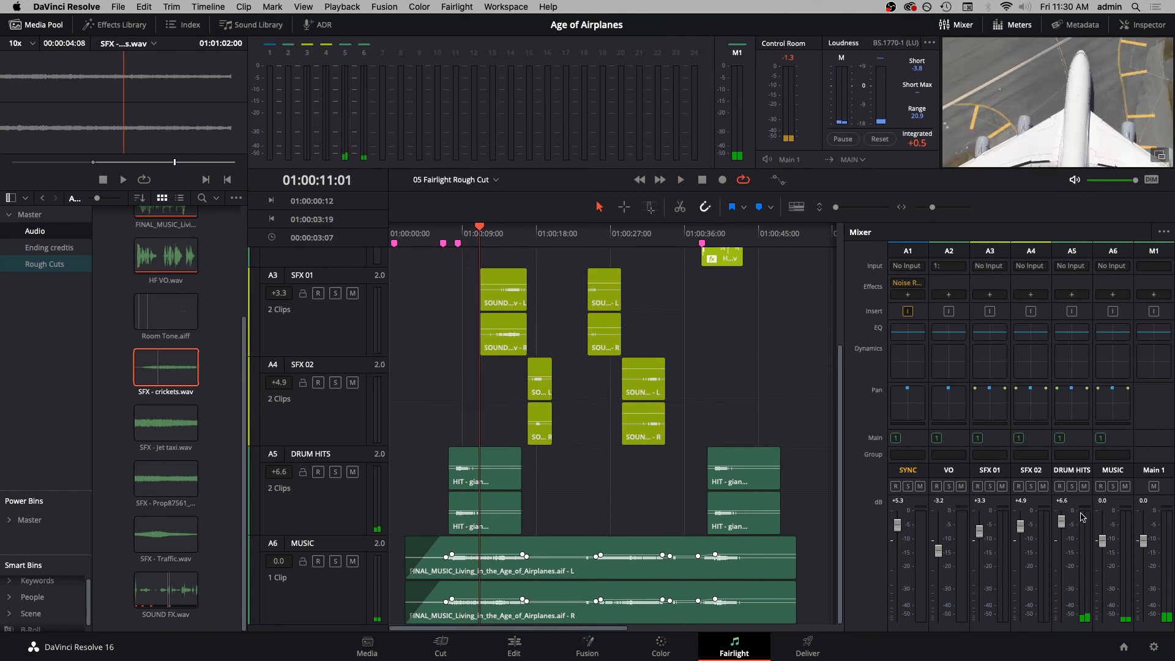
- Play the second drum hit with DRUM HITS and MUSIC soloed, and lower the DRUM HITS track level to +5.2 dB
key("shift+Down")
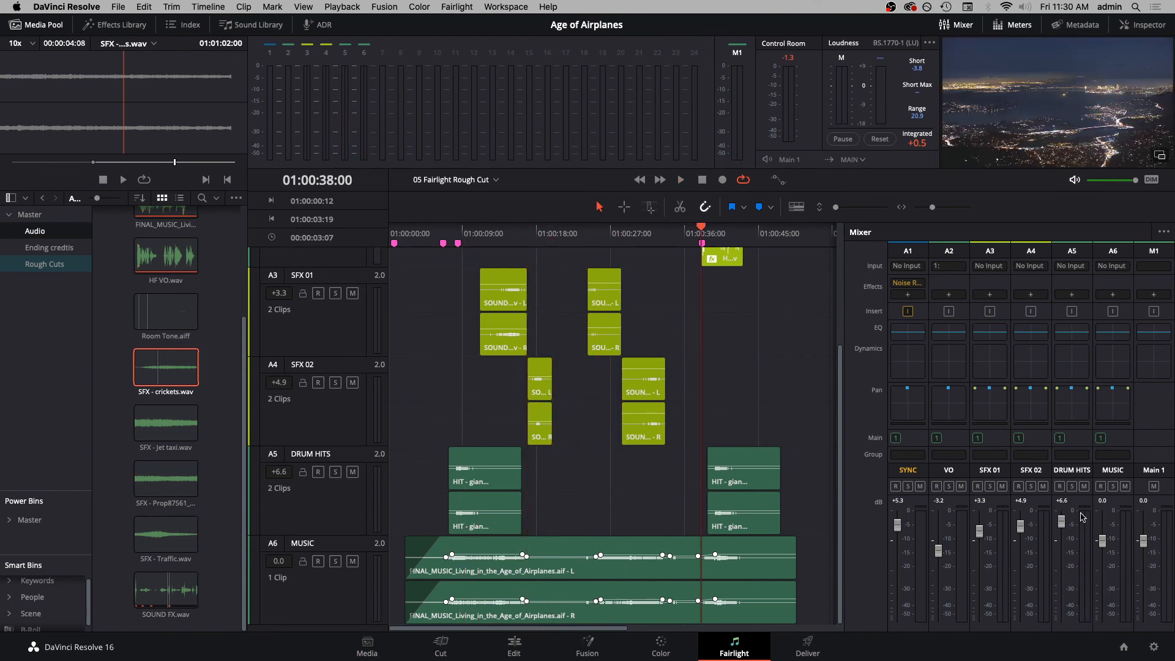
key("space")
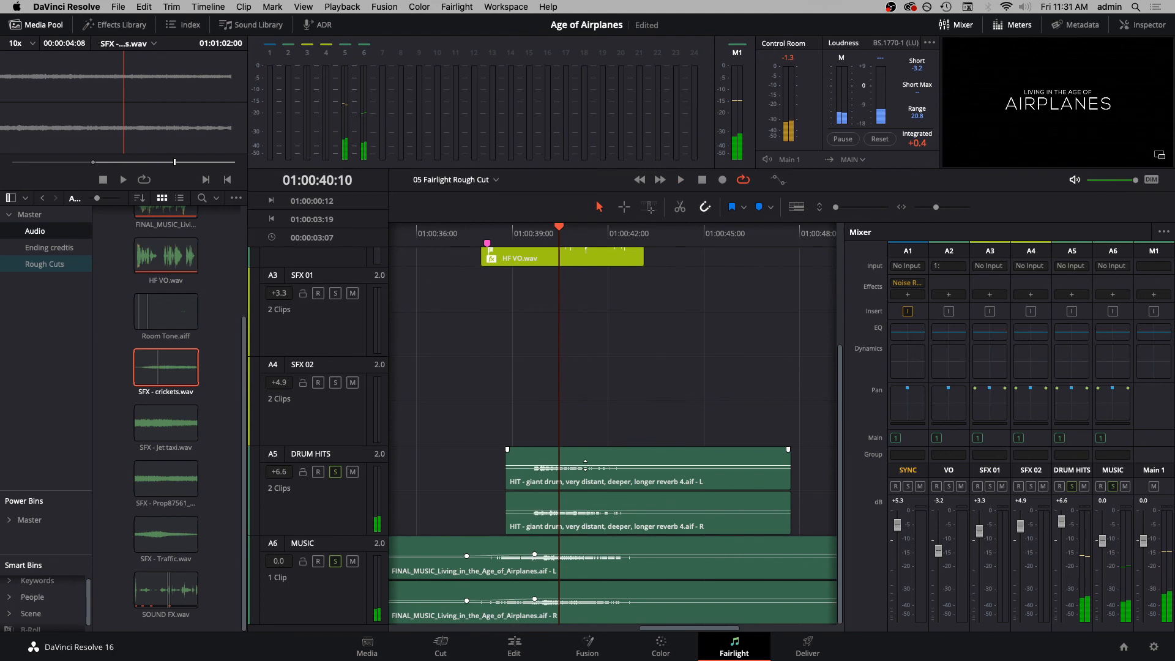
key("j")
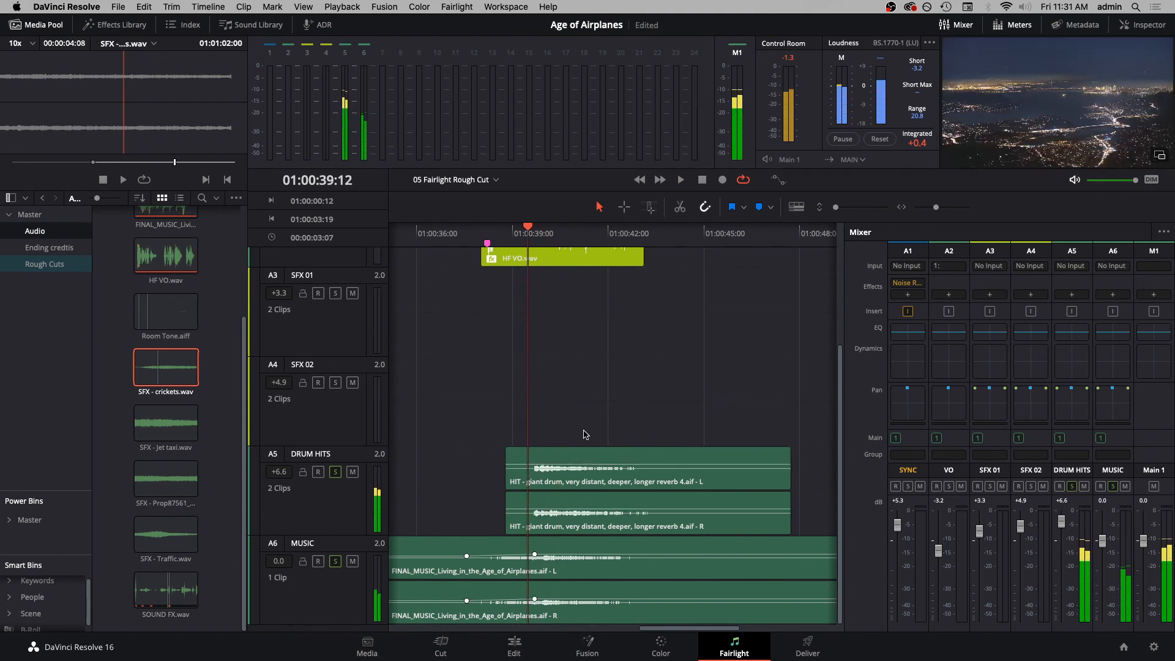
key("l")
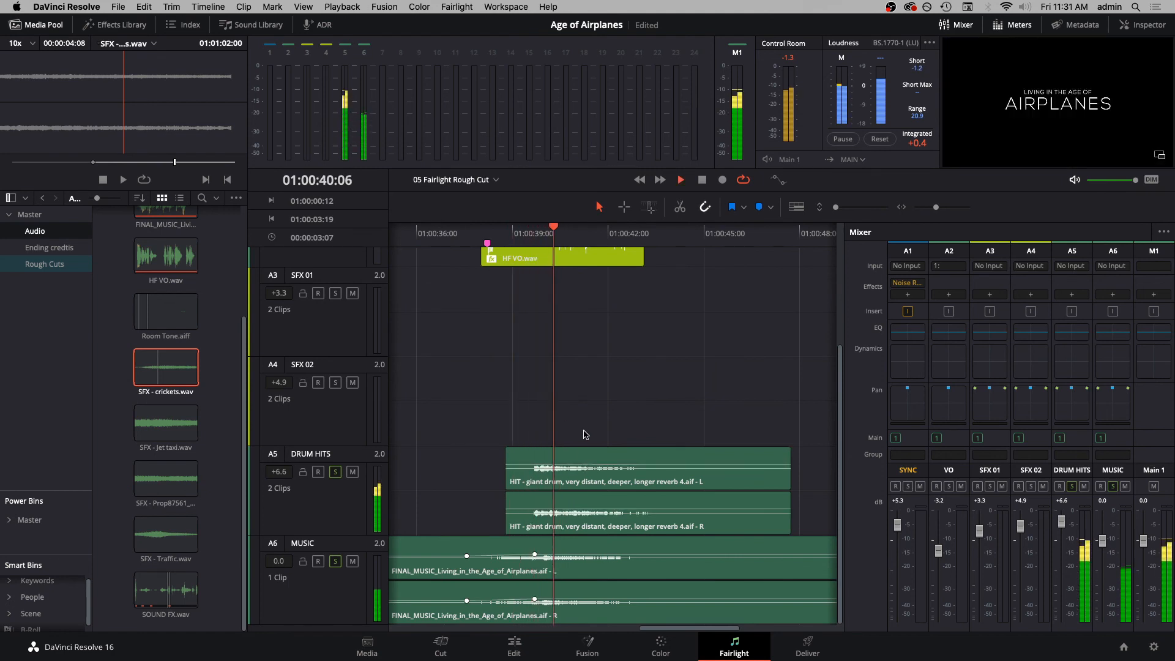
key("space")
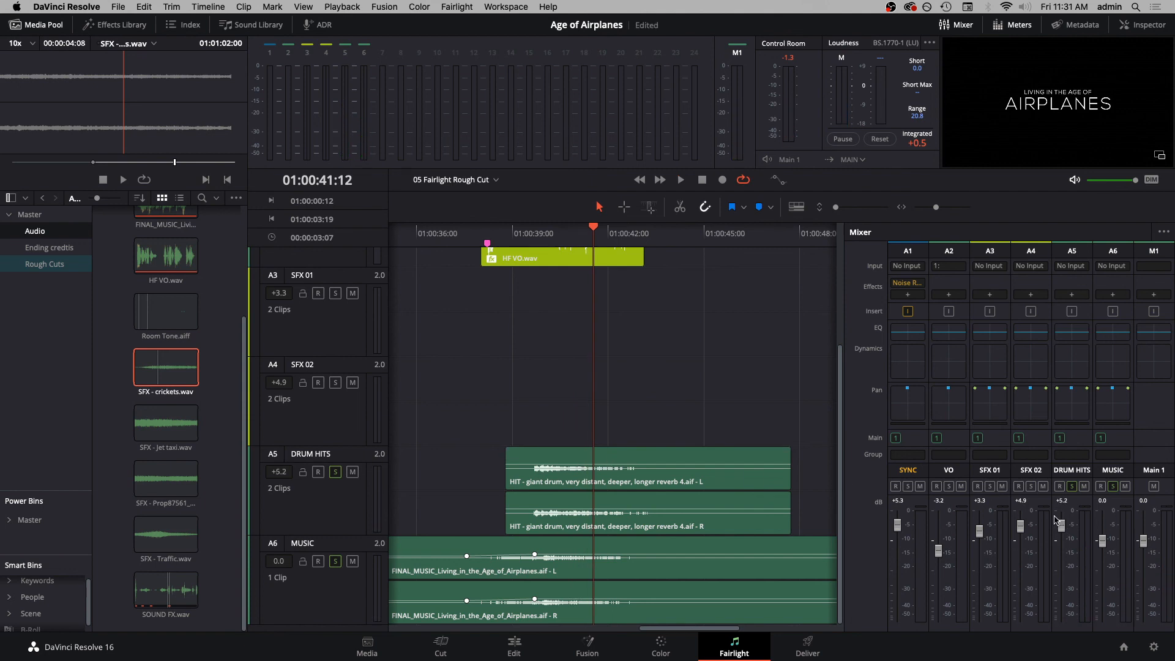
- Replay the second drum hit from its start to check its level, and turn off the DRUM HITS and MUSIC solos
key("Up")
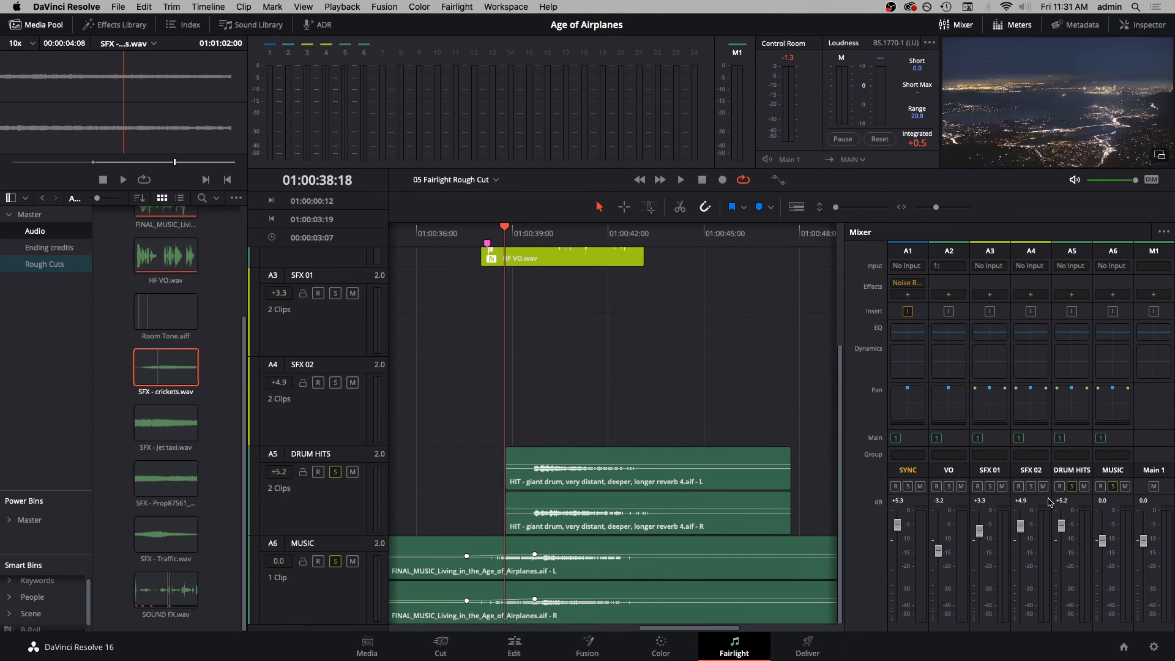
key("space")
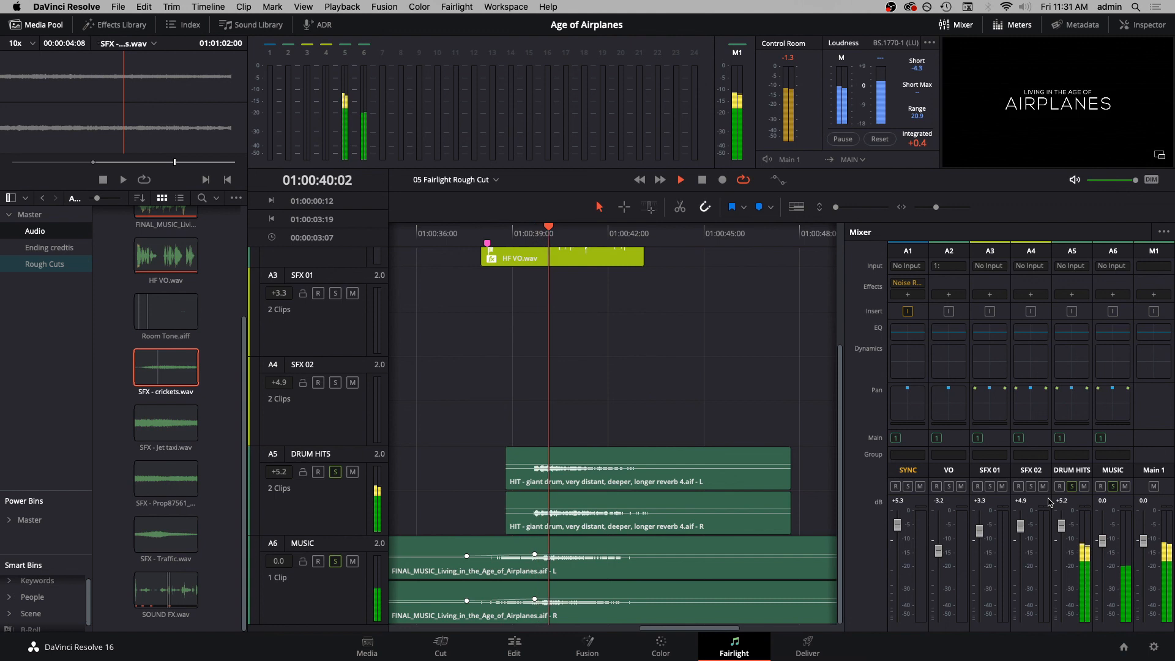
key("space")
key("shift+z")
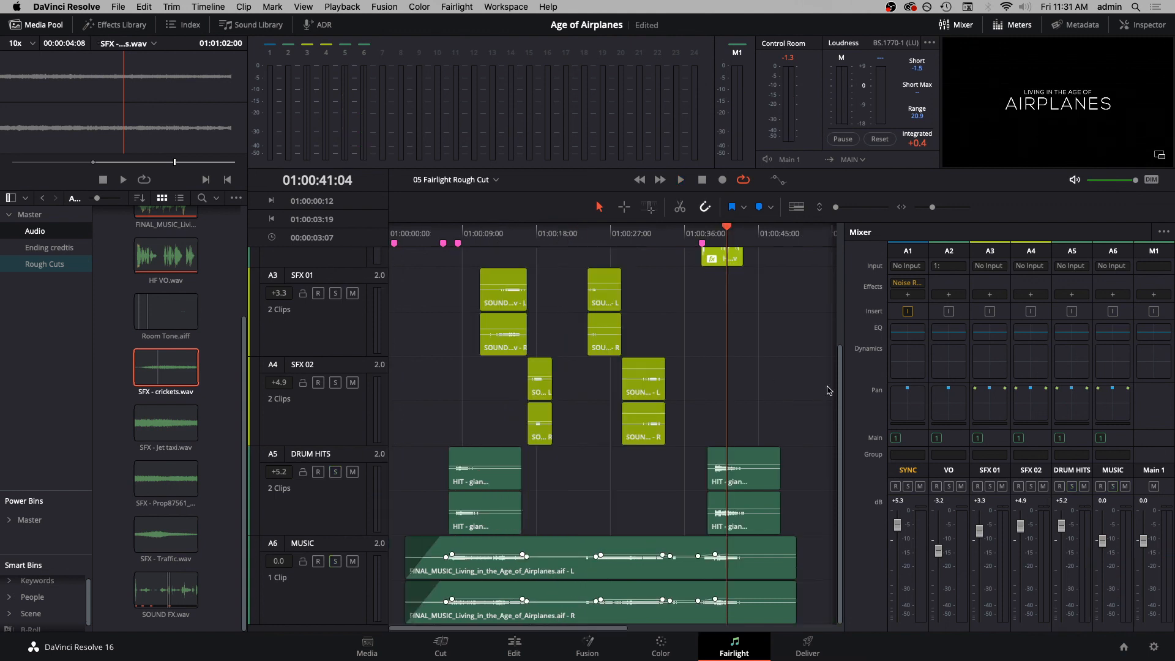
- Float the viewer in an enlarged window and play the whole timeline from the start to check the mix
key("Home")
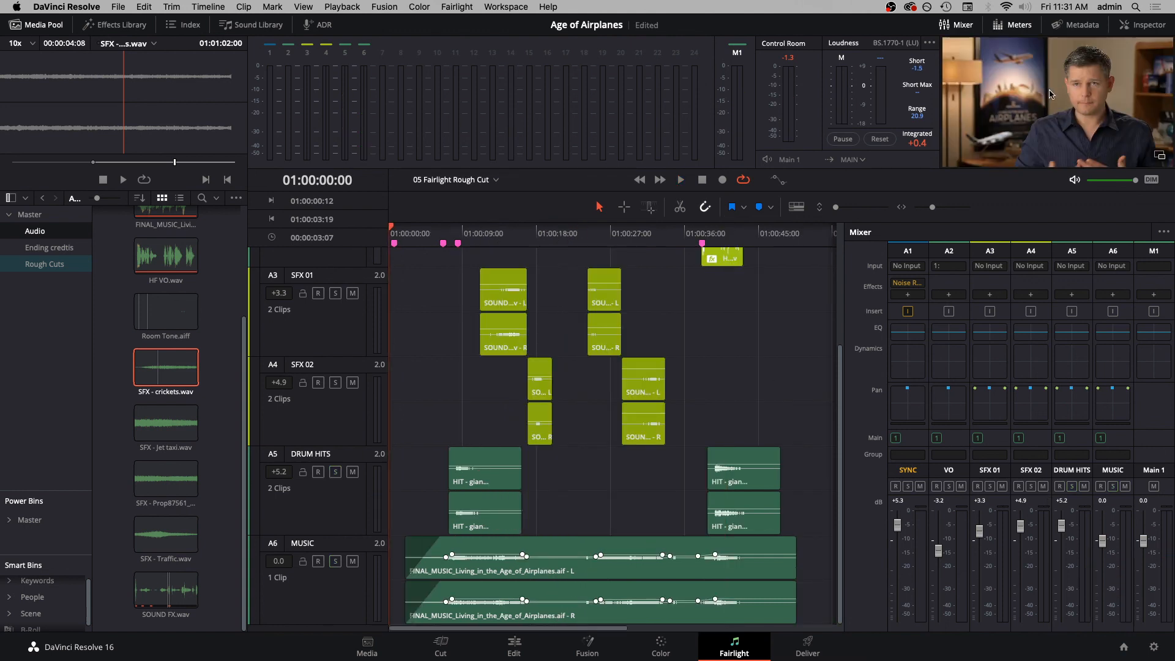
left_click(1158, 156)
left_click_drag(708, 27, 554, 26)
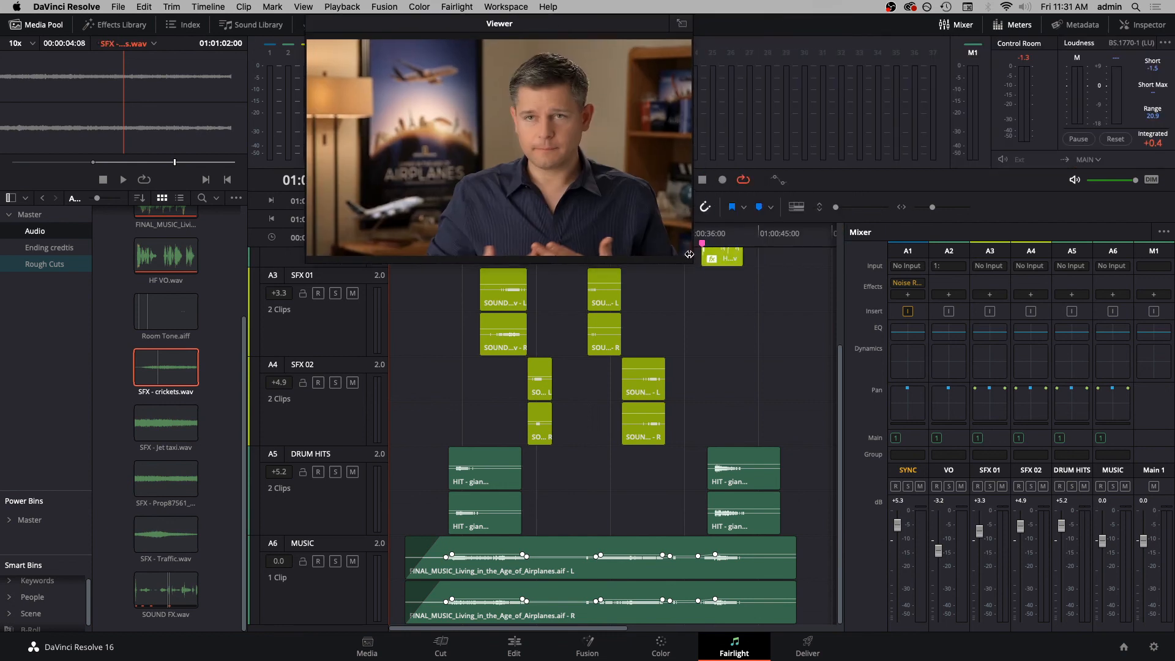
left_click_drag(689, 254, 782, 266)
key("space")
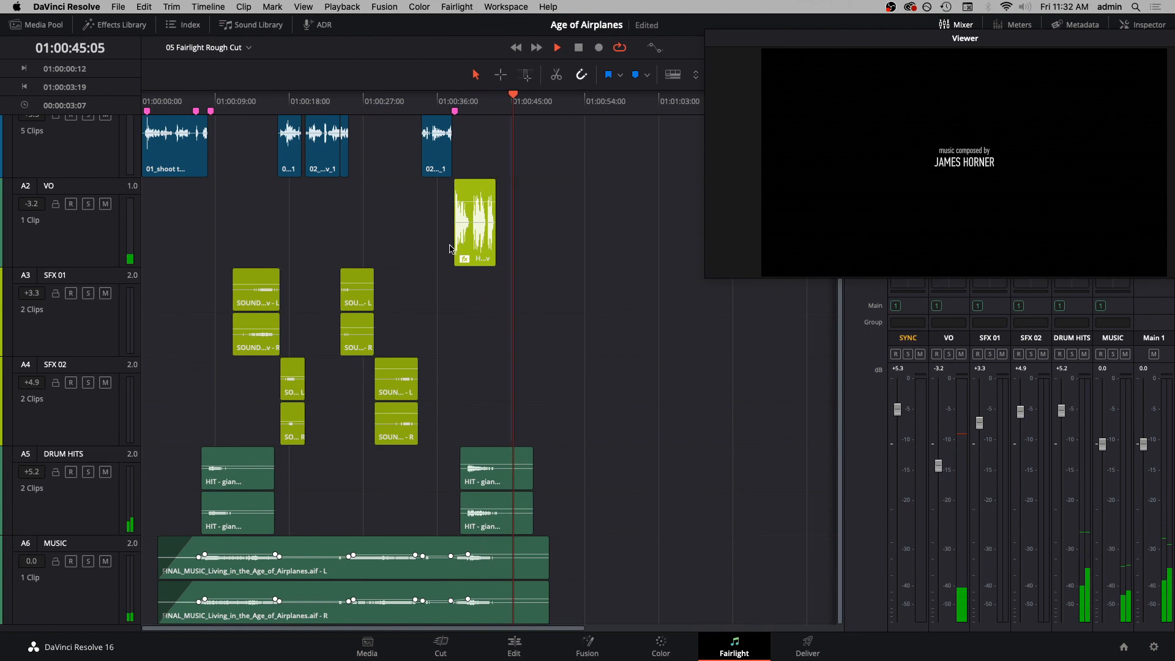
key("space")
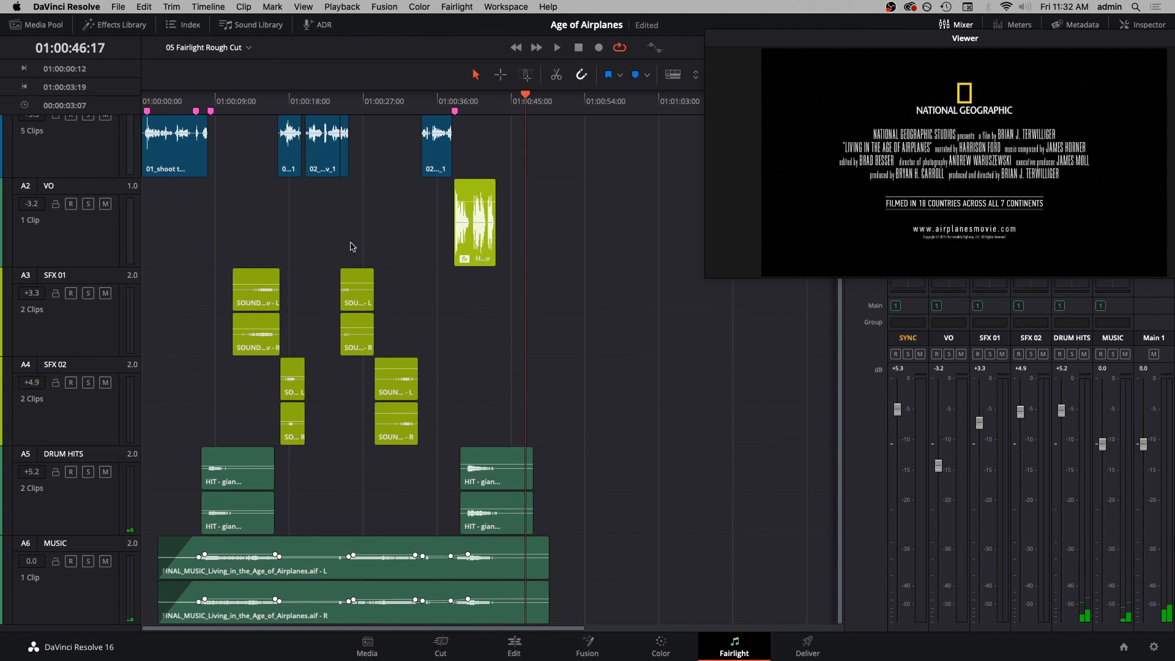
- Add short fade-outs to the SFX 01 and SFX 02 clips, and play from 01:00:24:04 to check the sound
key("super+equal")
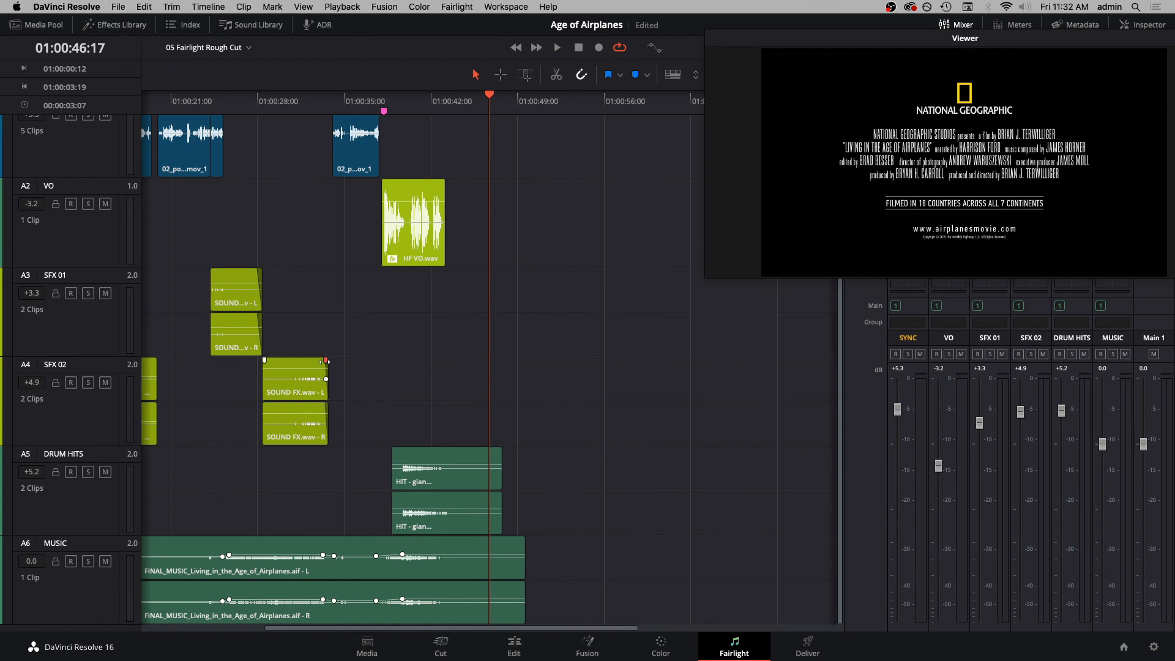
scroll(379, 289, "left", 5)
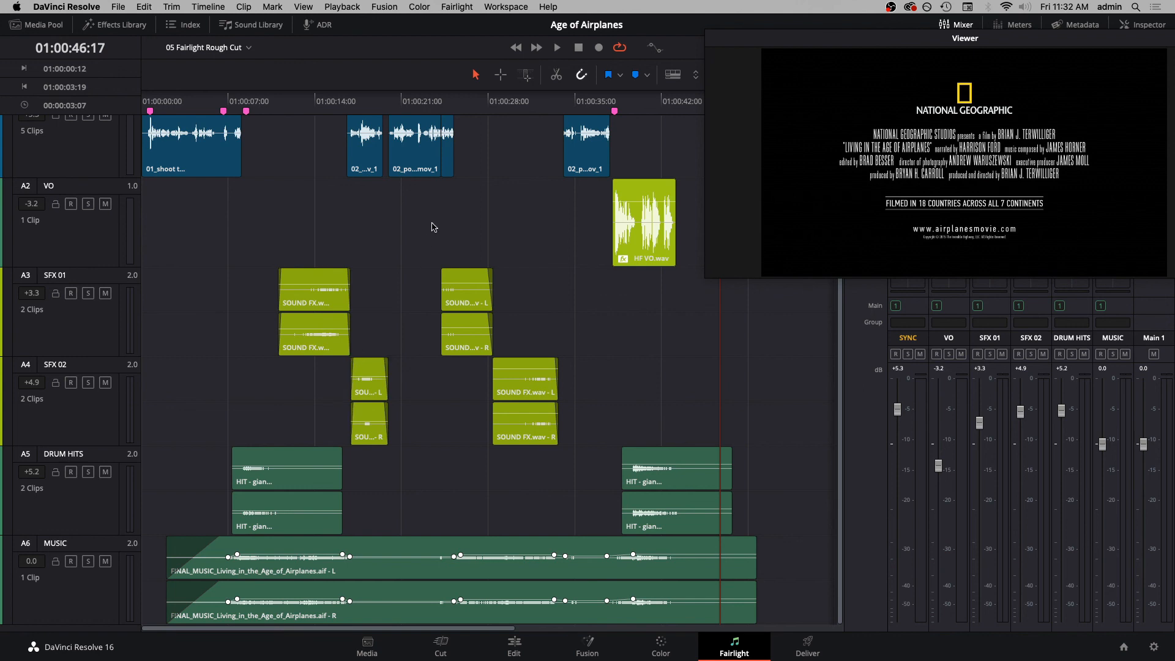
left_click(440, 101)
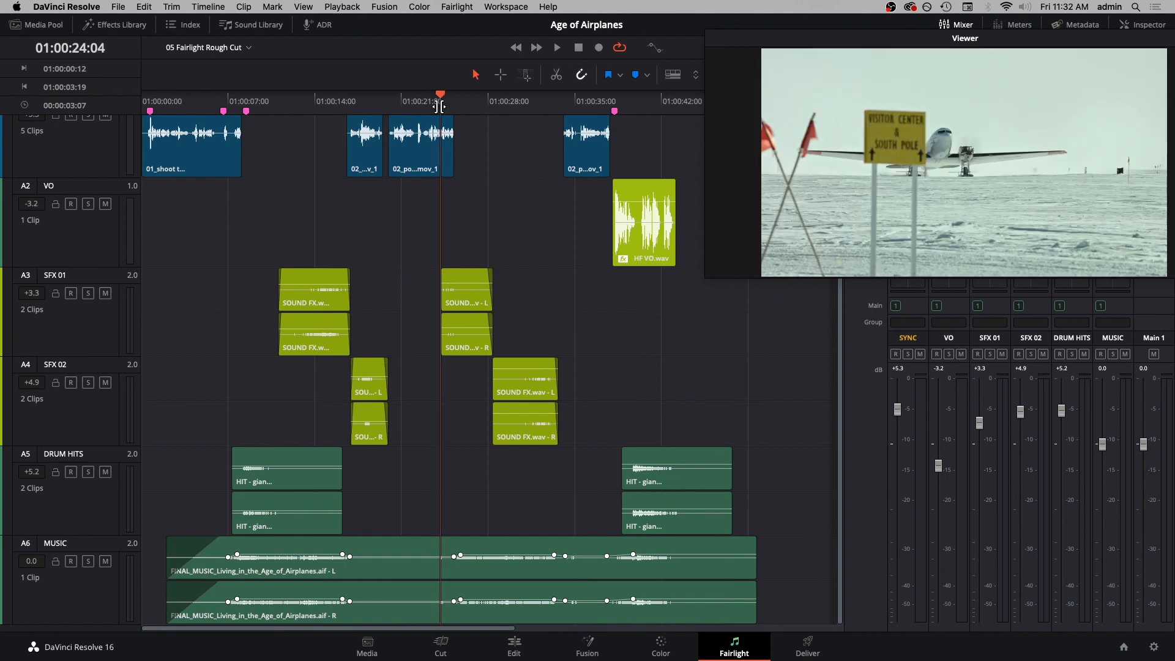
key("space")
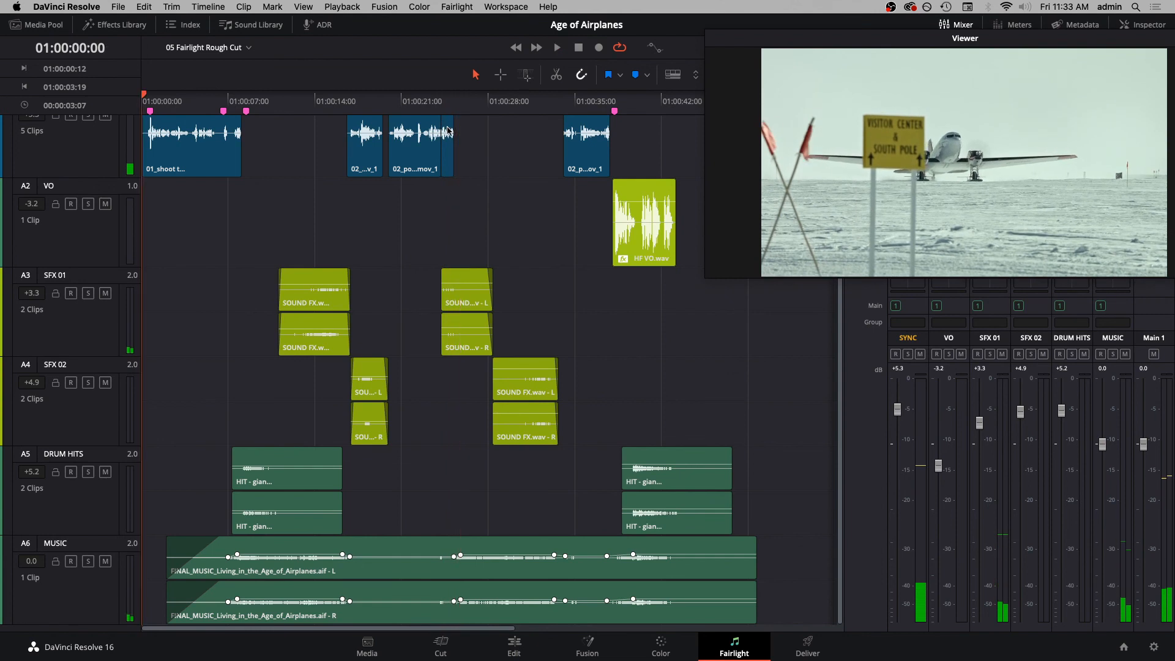
key("Home")
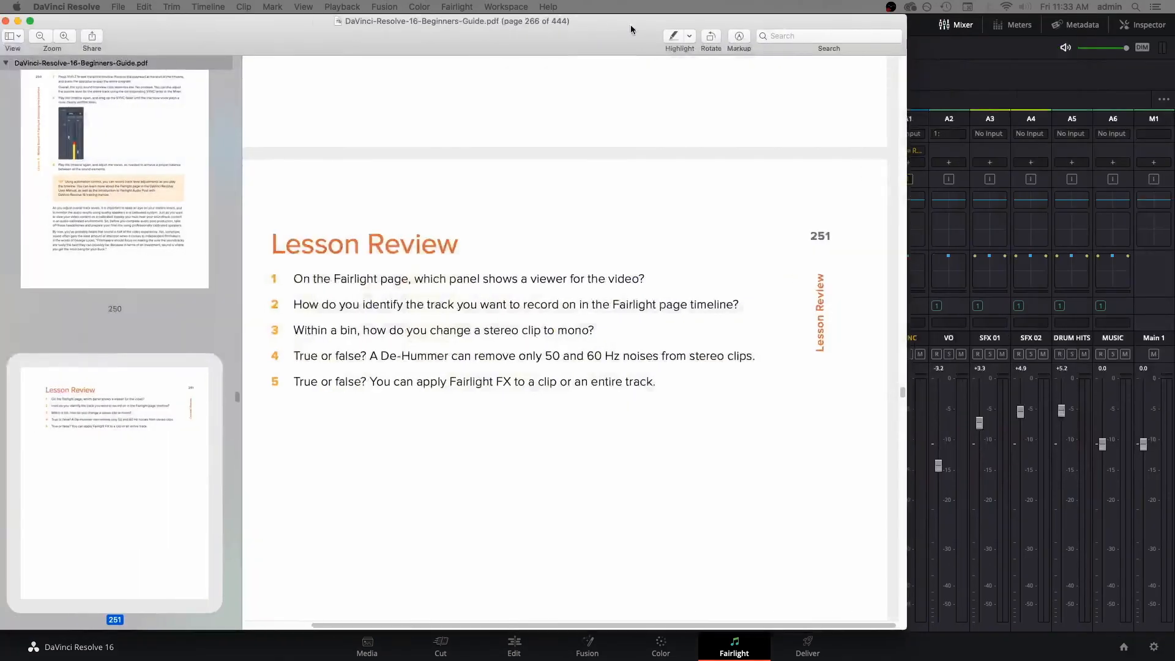
- Switch to Preview and bring up the Lesson Review on page 251 of DaVinci-Resolve-16-Beginners-Guide.pdf
left_click_drag(630, 28, 738, 24)
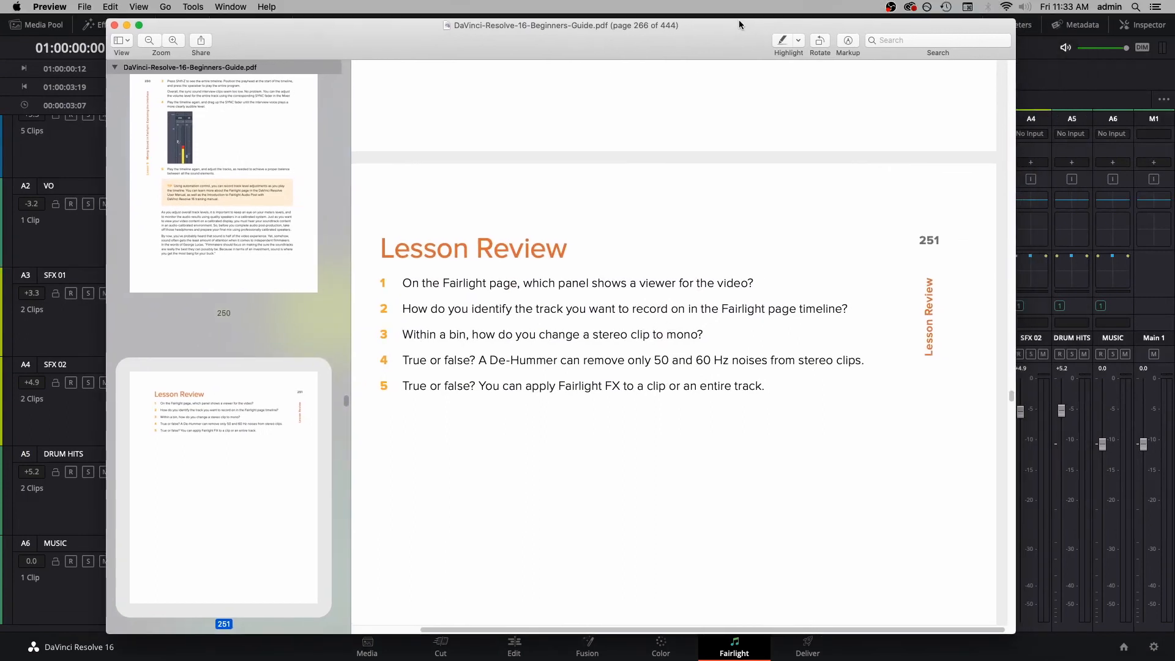